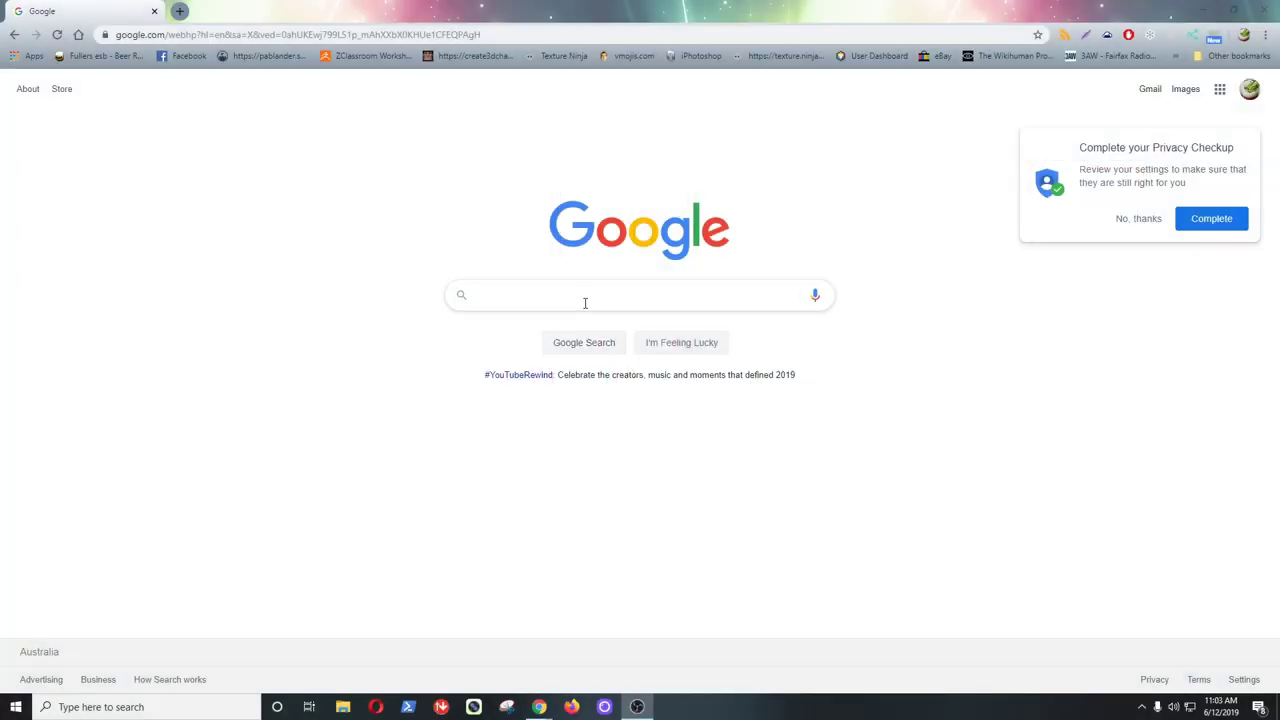
- Run a Google search for 'sydney water'
{"action": "left_click", "coordinate": [585, 302]}
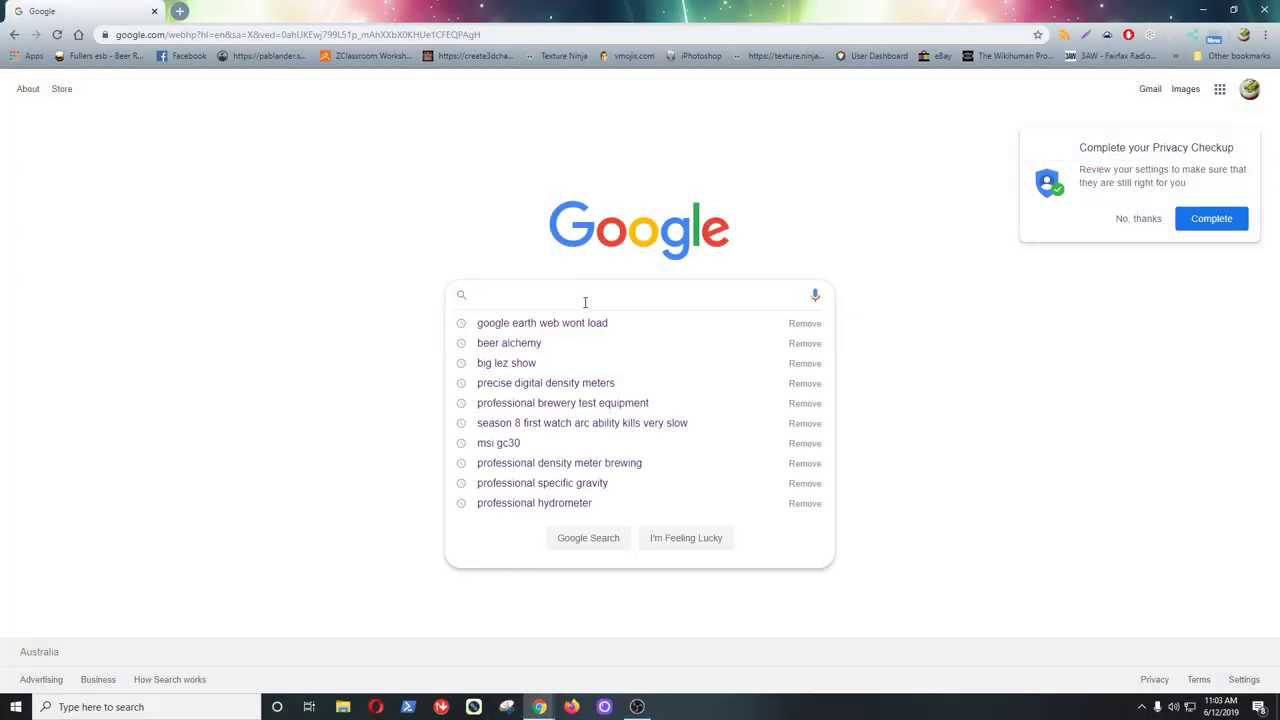
{"action": "type", "text": "sydney "}
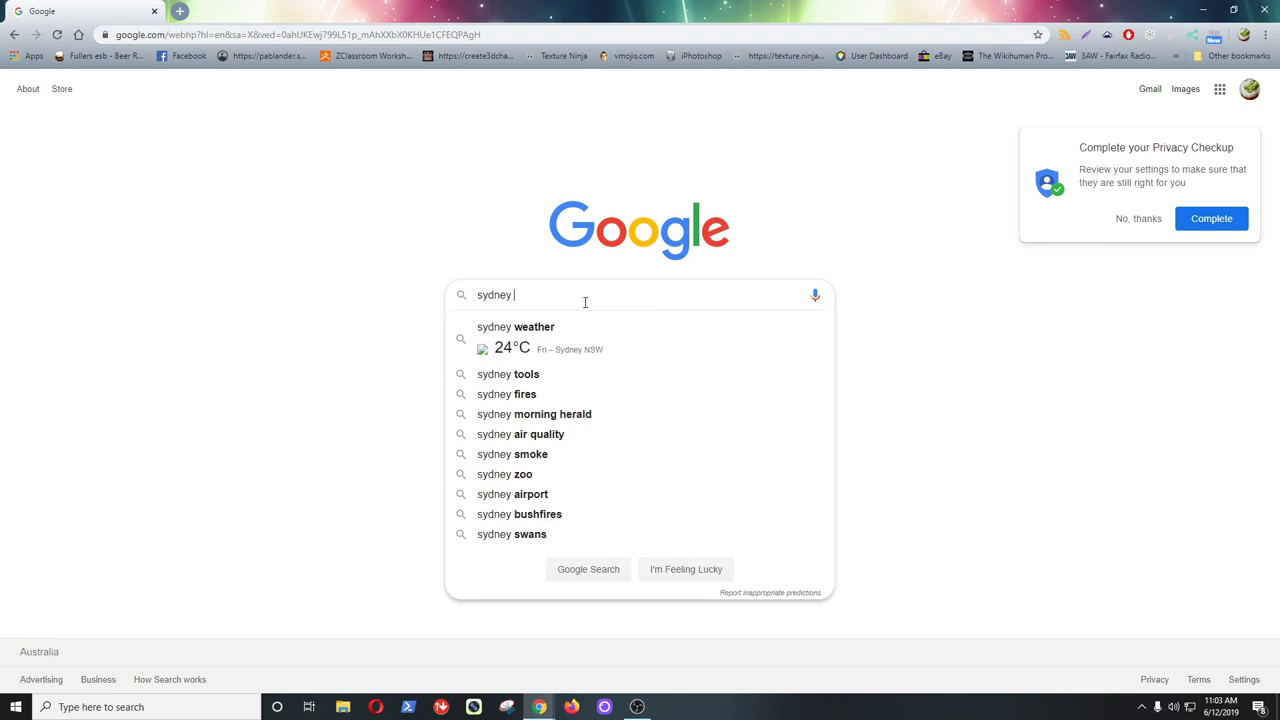
{"action": "type", "text": "water"}
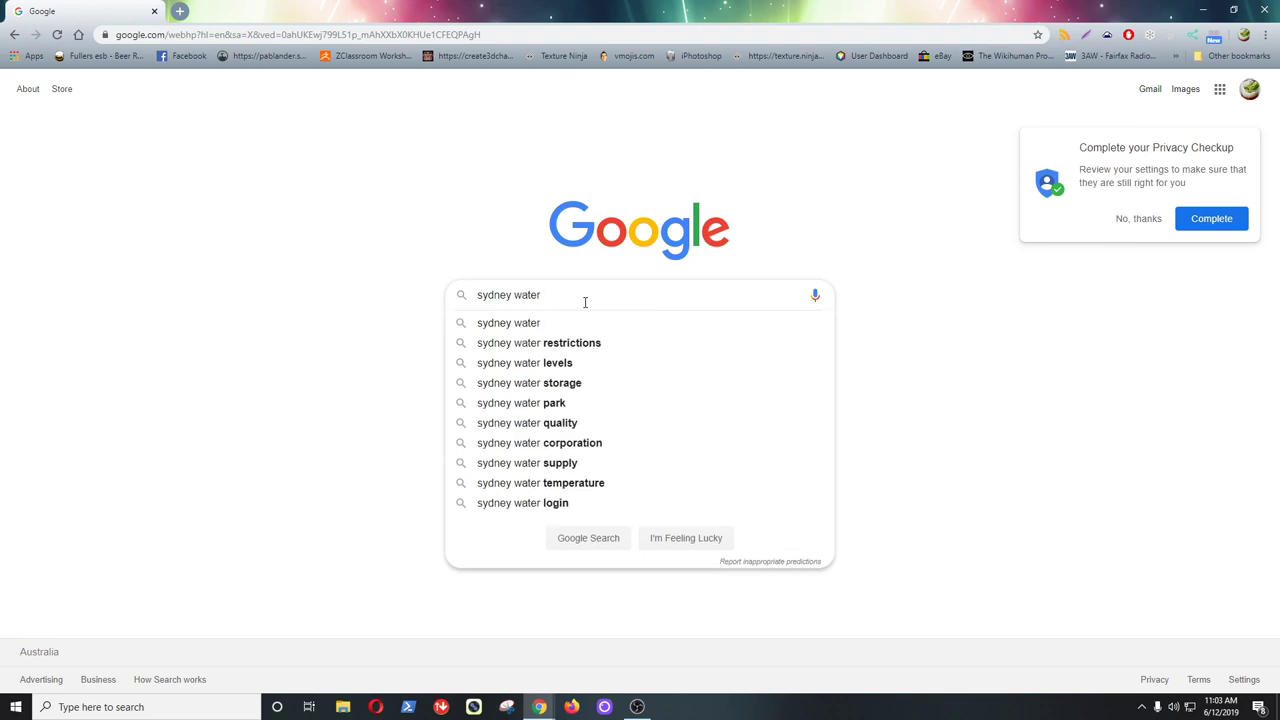
{"action": "key", "text": "Return"}
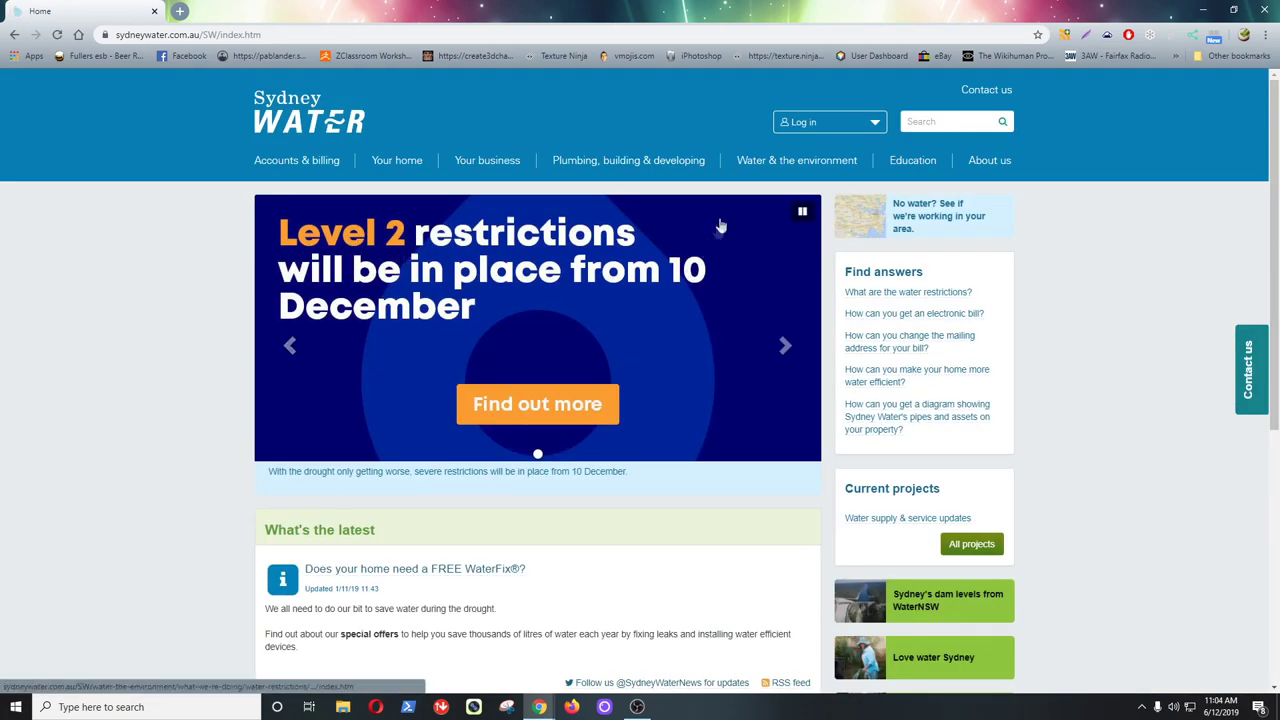
- Search the Sydney Water site for 'brewing' and open the home brewing water analysis page
{"action": "left_click", "coordinate": [921, 122]}
{"action": "type", "text": "brewing"}
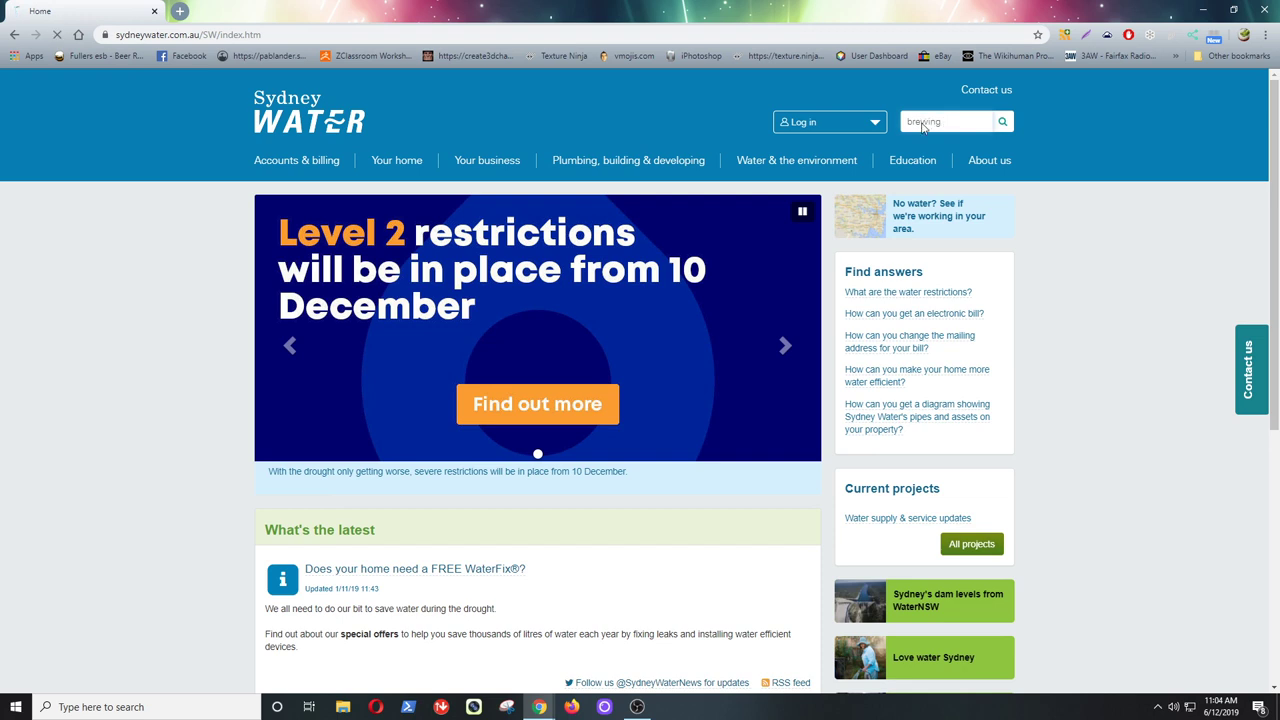
{"action": "key", "text": "Return"}
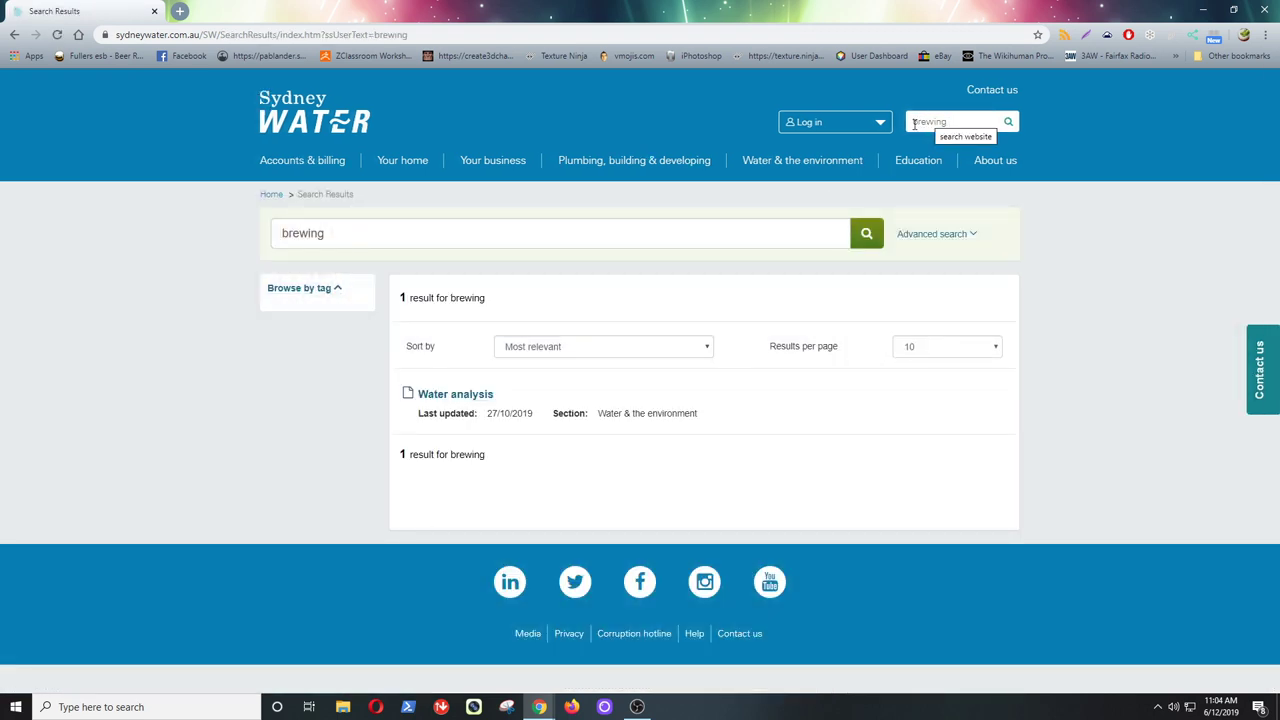
{"action": "left_click", "coordinate": [477, 401]}
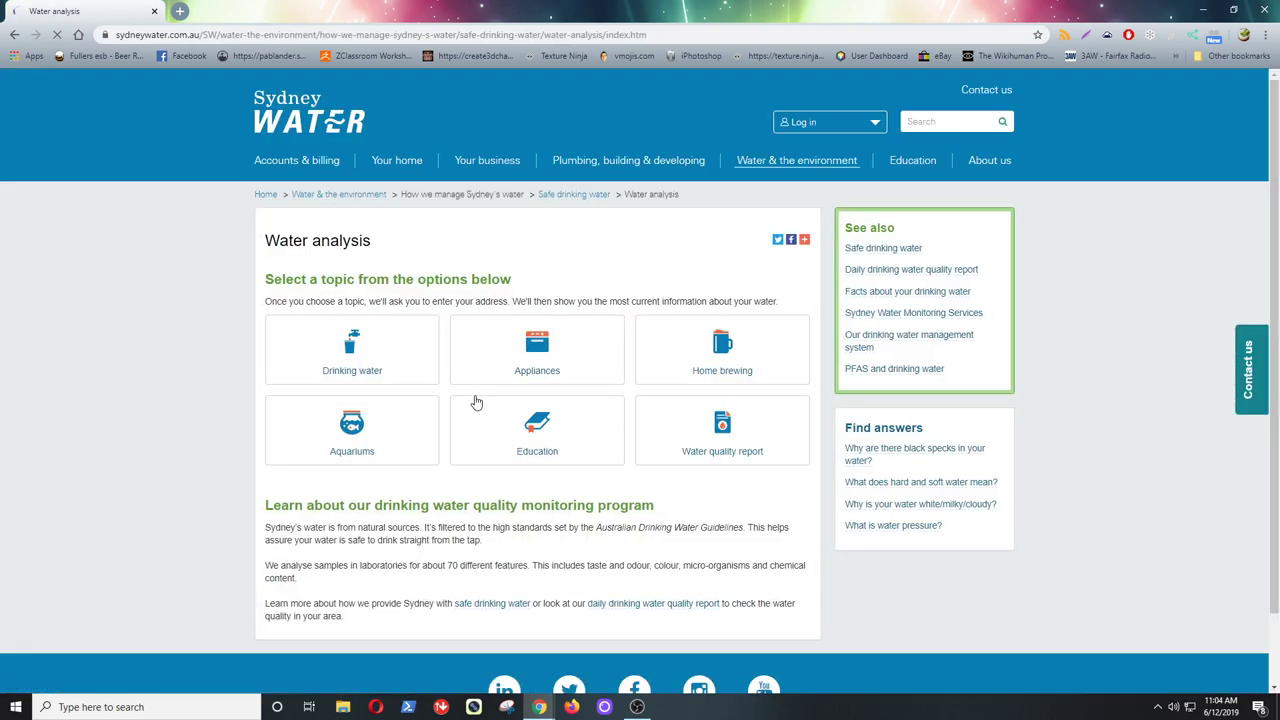
{"action": "left_click", "coordinate": [724, 353]}
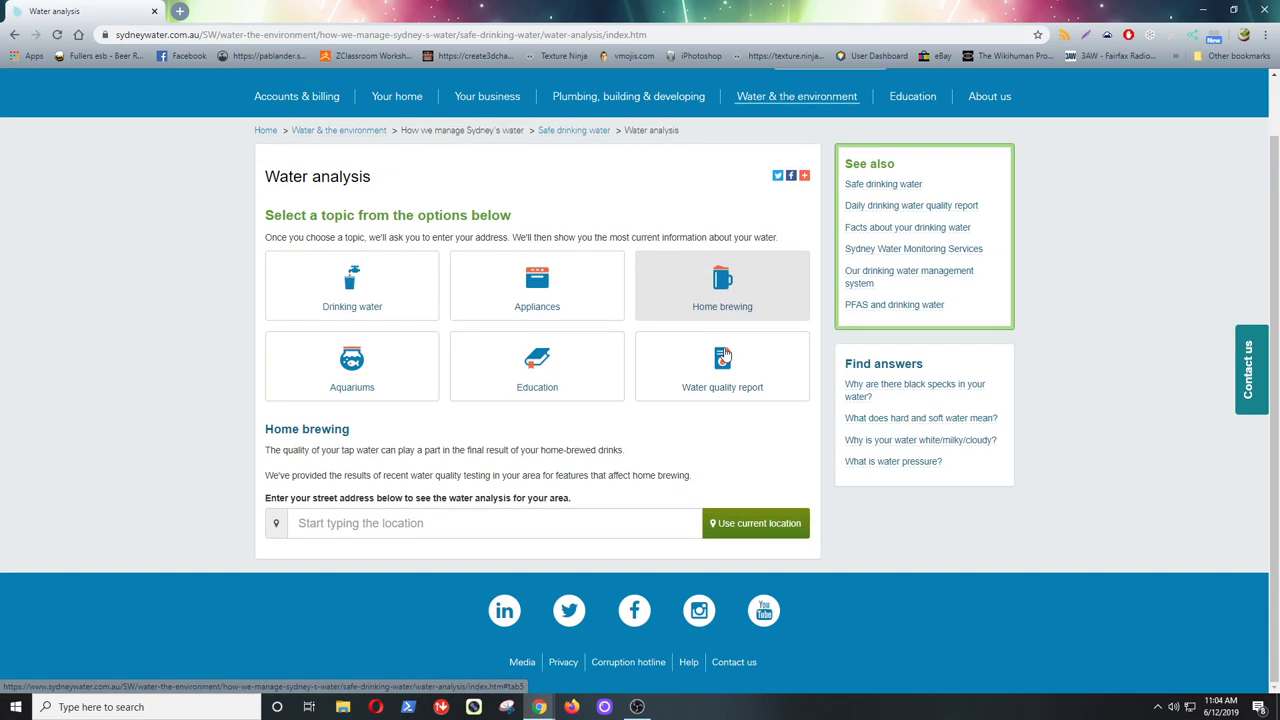
- Enter the Merrylands street address and scroll to its water analysis results
{"action": "left_click", "coordinate": [388, 521]}
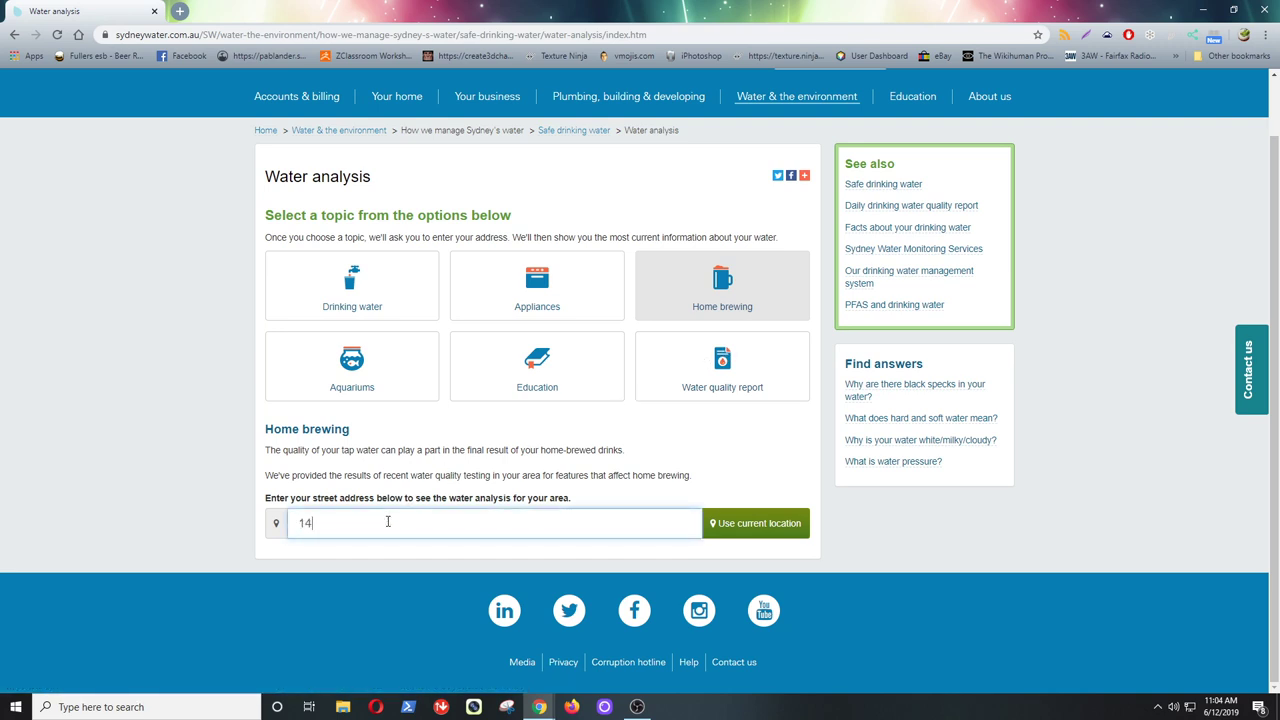
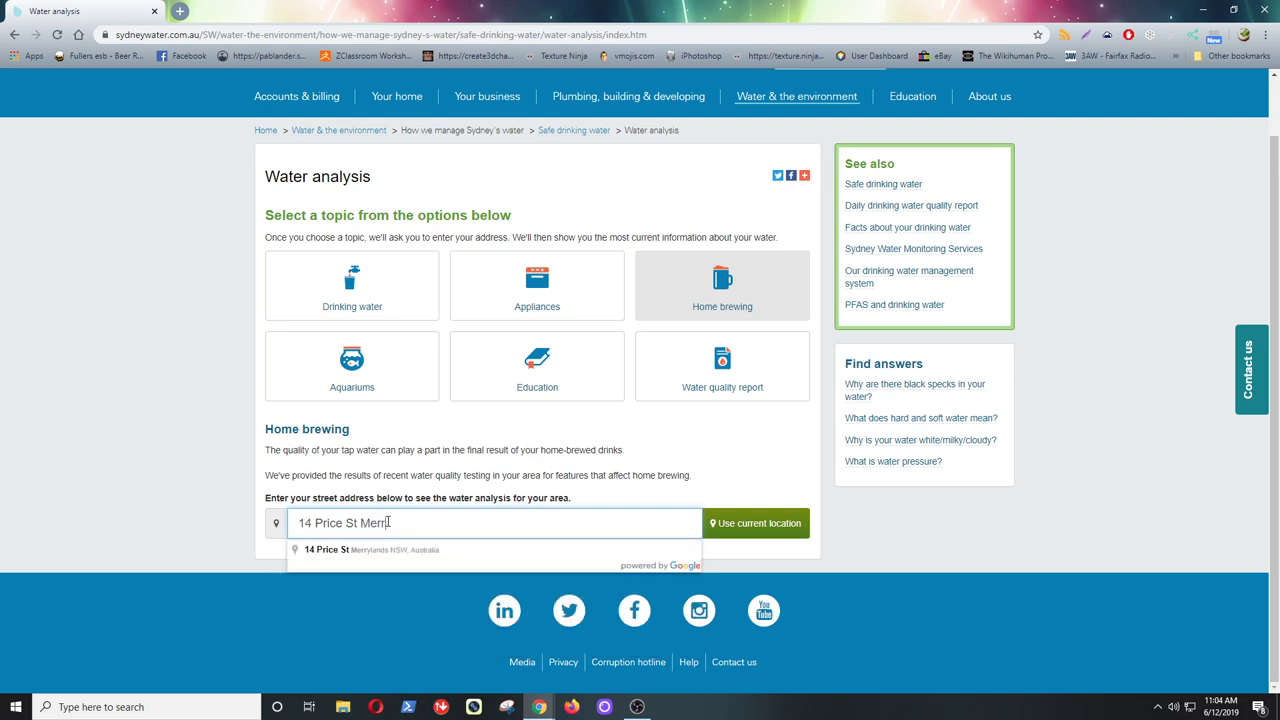
{"action": "left_click", "coordinate": [409, 549]}
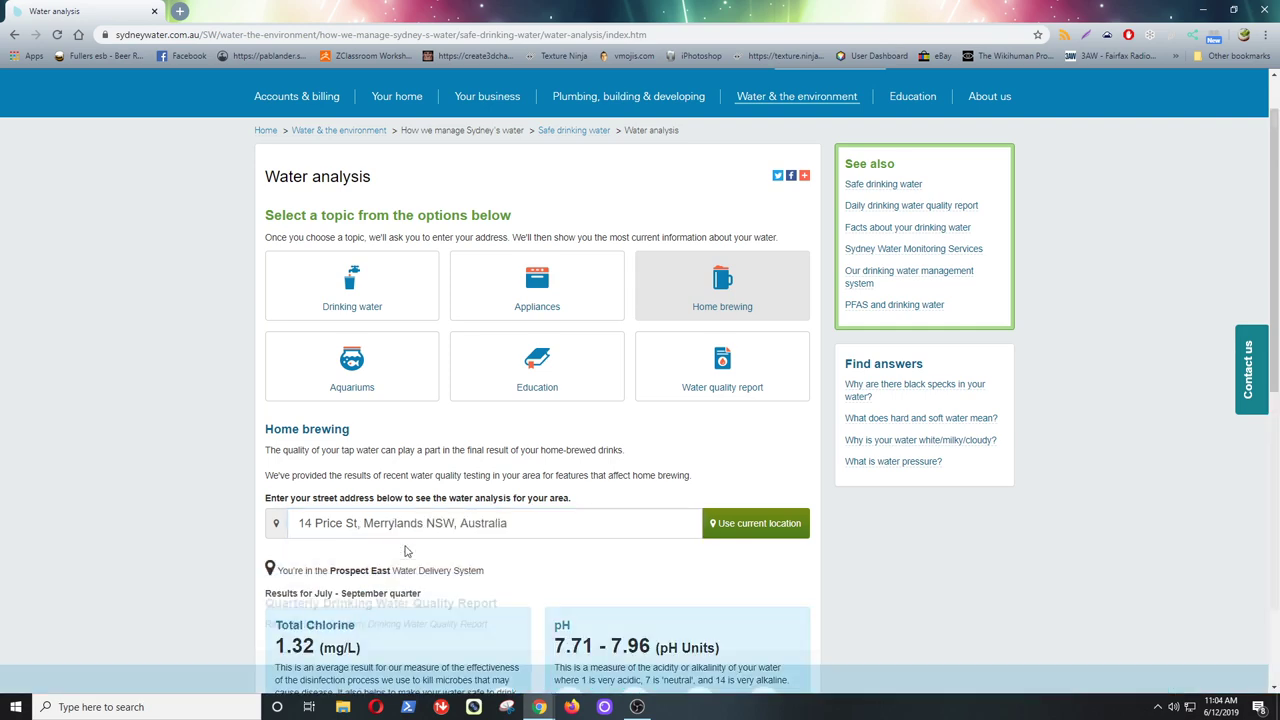
{"action": "scroll", "coordinate": [452, 562], "scroll_direction": "down", "scroll_amount": 3}
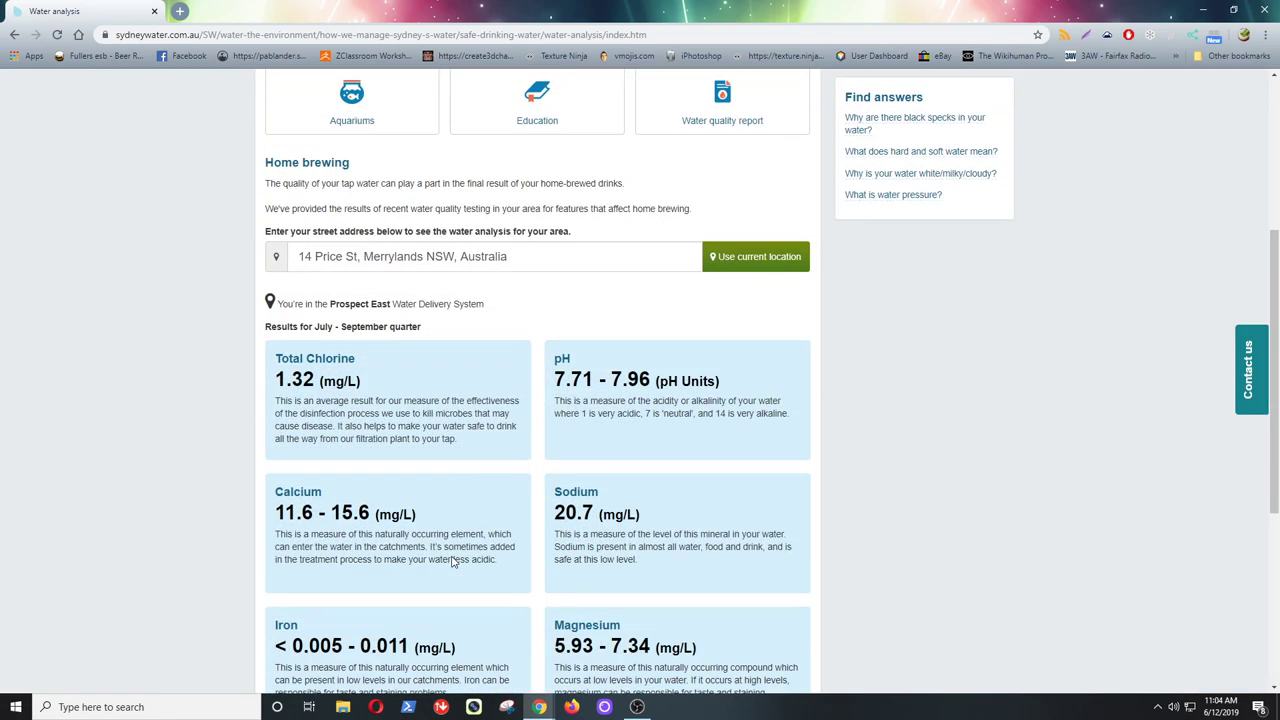
{"action": "scroll", "coordinate": [452, 560], "scroll_direction": "down", "scroll_amount": 1}
{"action": "scroll", "coordinate": [452, 560], "scroll_direction": "down", "scroll_amount": 1}
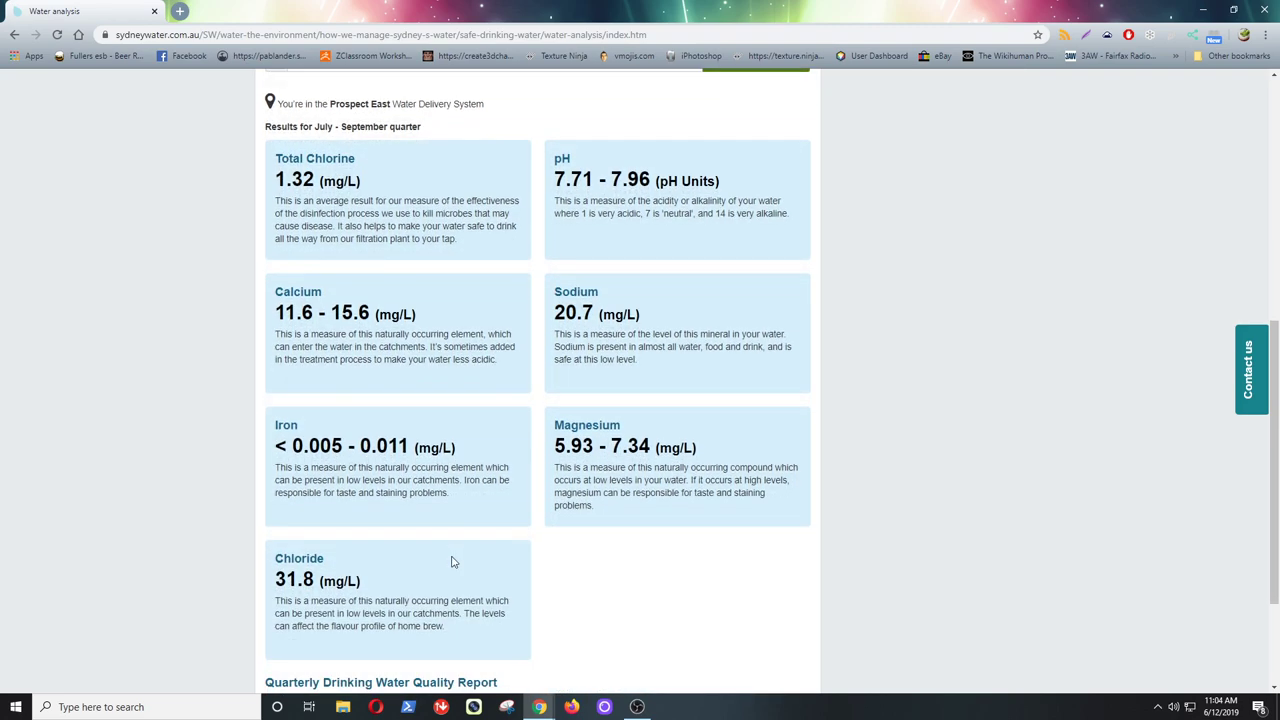
{"action": "scroll", "coordinate": [452, 562], "scroll_direction": "down", "scroll_amount": 1}
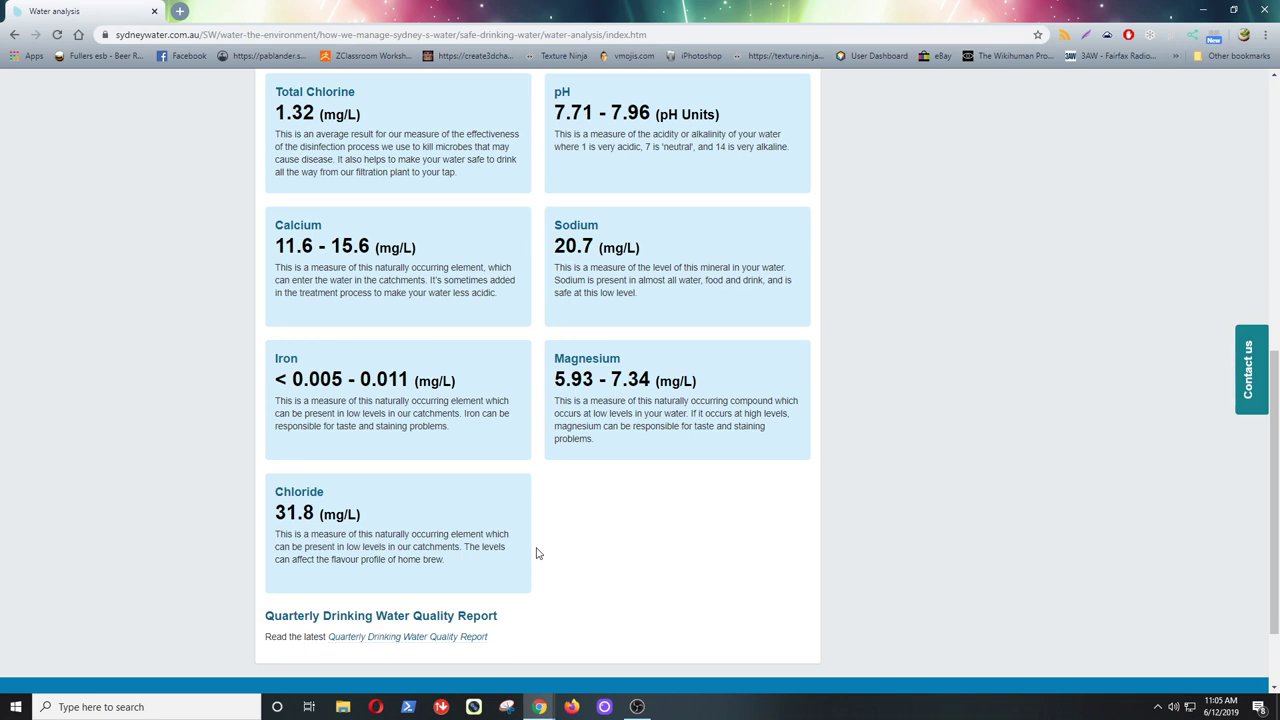
{"action": "left_click", "coordinate": [1233, 9]}
- Dock the browser on the left half and open brewfather.app from a Google search in a new tab
{"action": "left_click_drag", "start_coordinate": [1140, 88], "coordinate": [405, 12]}
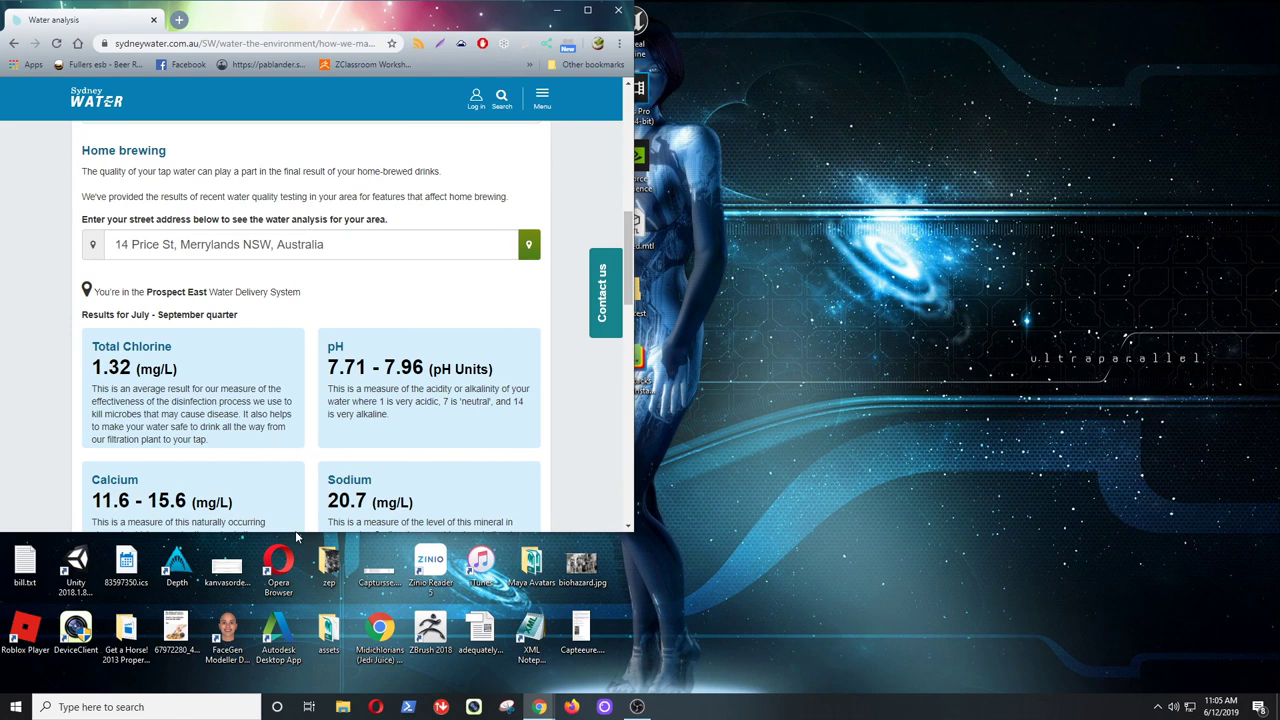
{"action": "left_click_drag", "start_coordinate": [299, 537], "coordinate": [283, 693]}
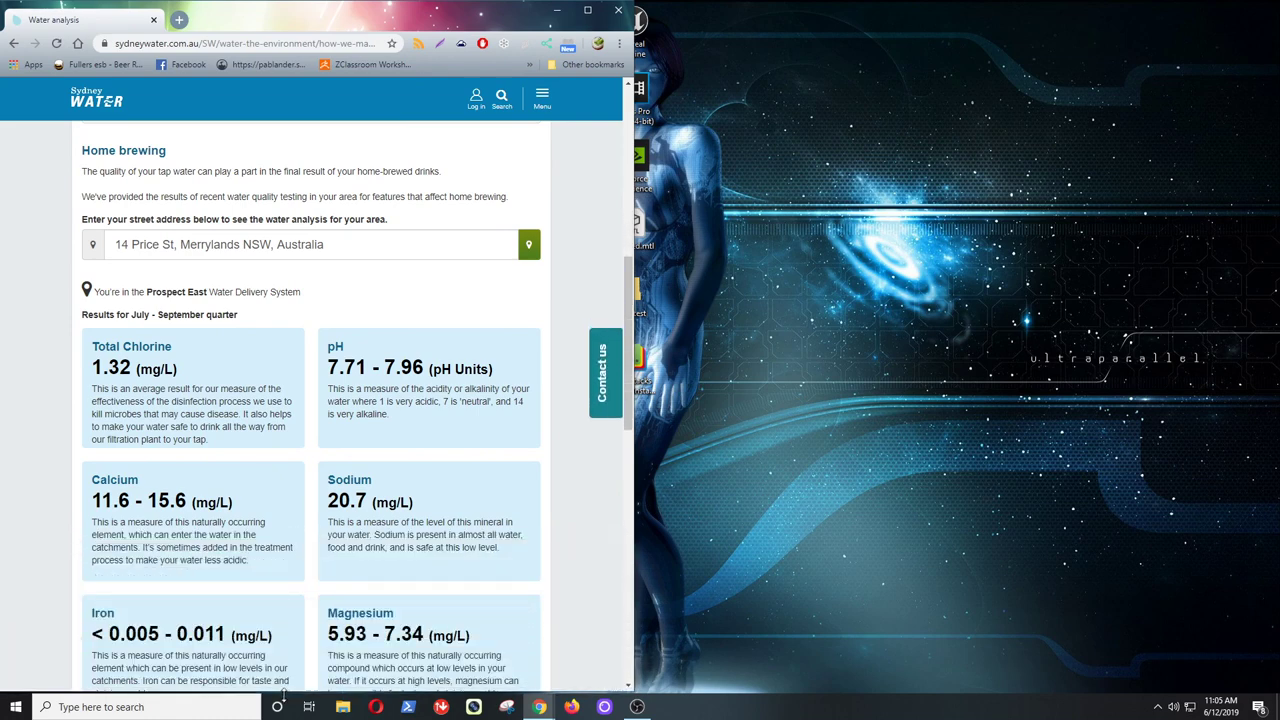
{"action": "left_click", "coordinate": [181, 21]}
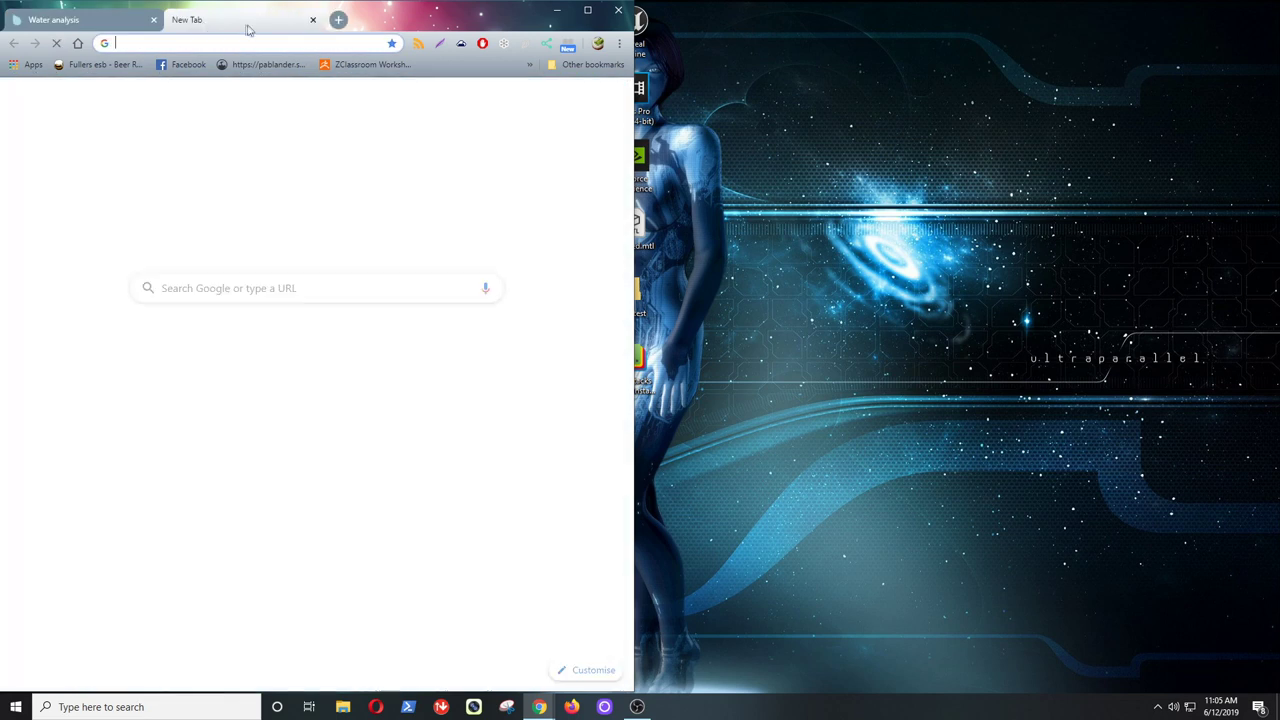
{"action": "type", "text": "b"}
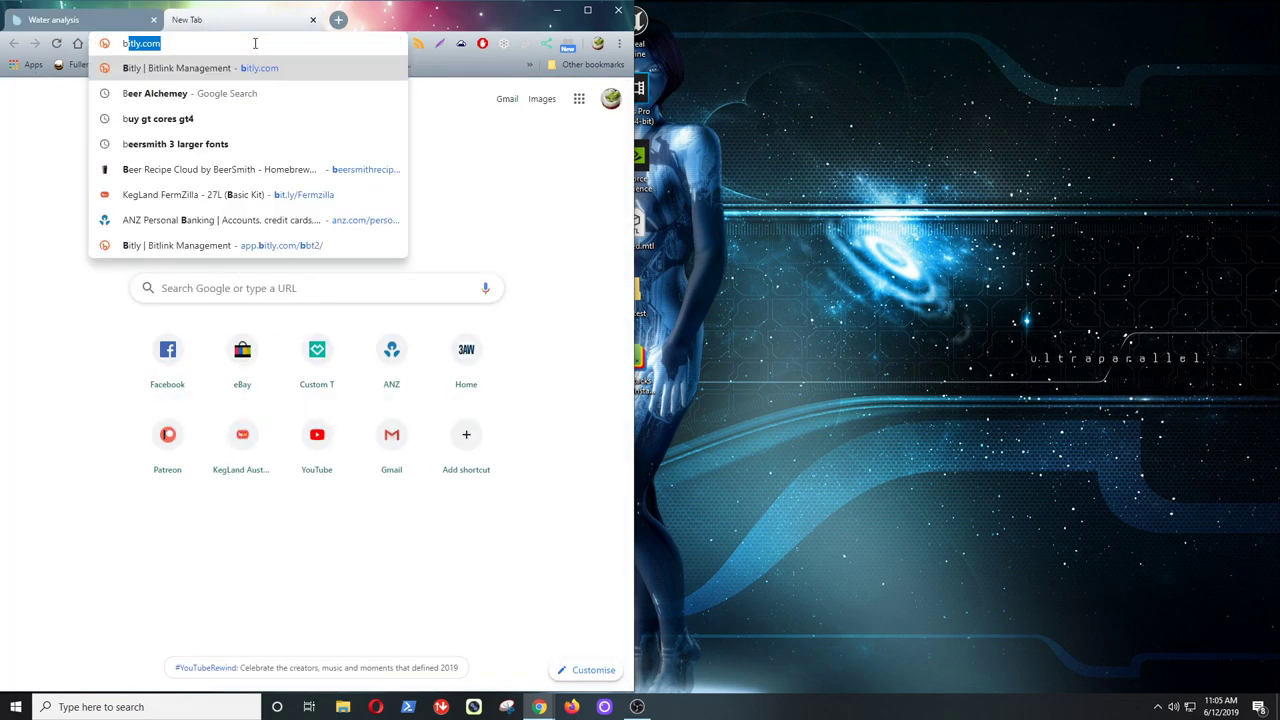
{"action": "type", "text": "rewfay"}
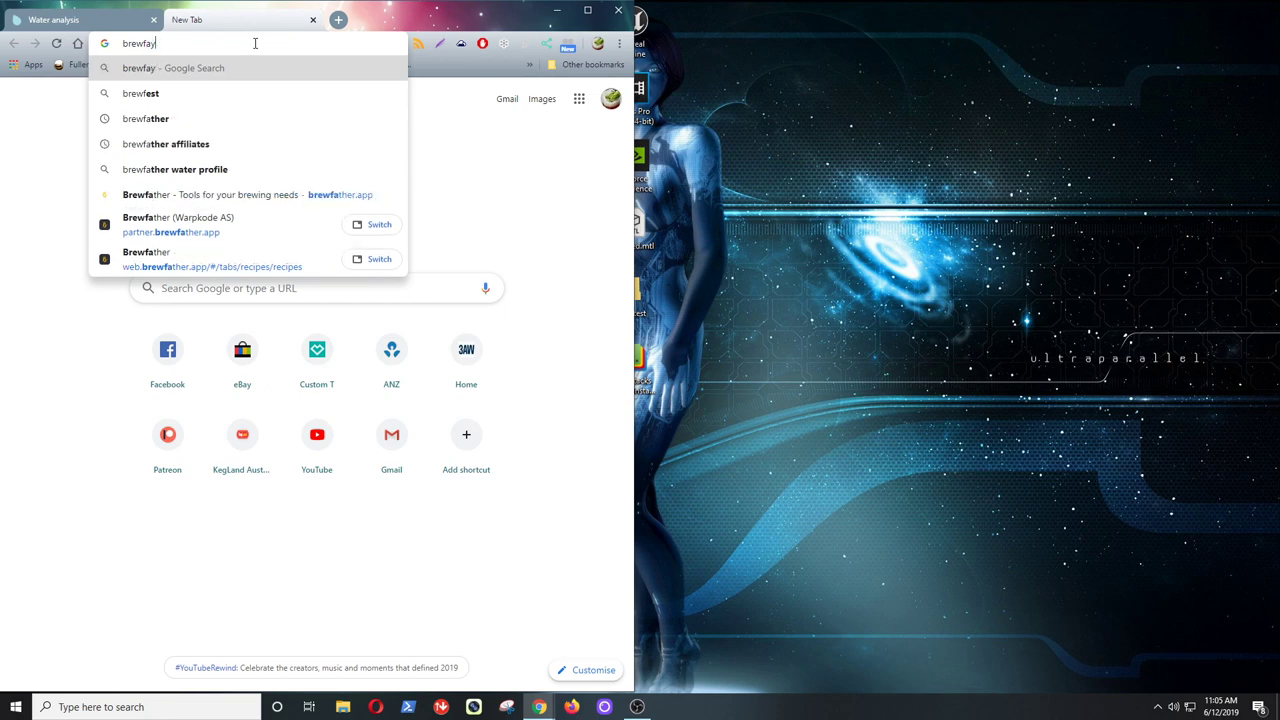
{"action": "type", "text": "ther"}
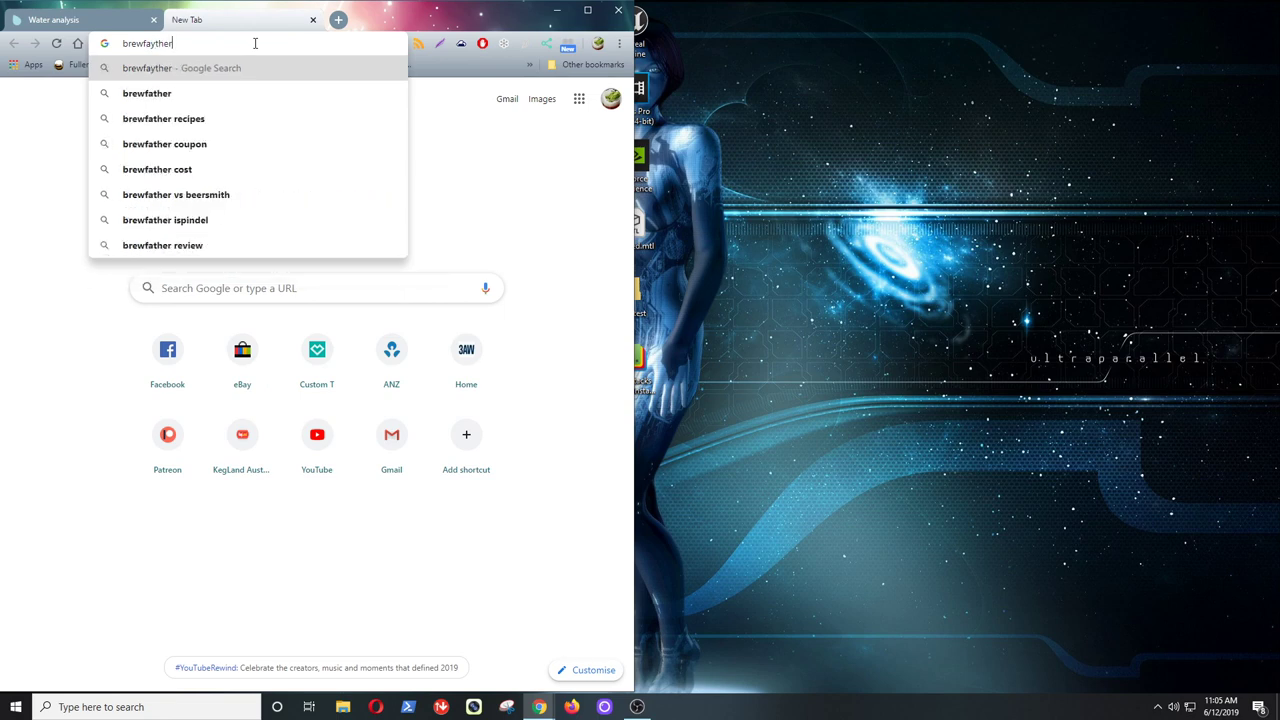
{"action": "key", "text": "BackSpace"}
{"action": "key", "text": "BackSpace"}
{"action": "key", "text": "BackSpace"}
{"action": "key", "text": "BackSpace"}
{"action": "key", "text": "BackSpace"}
{"action": "type", "text": "ther"}
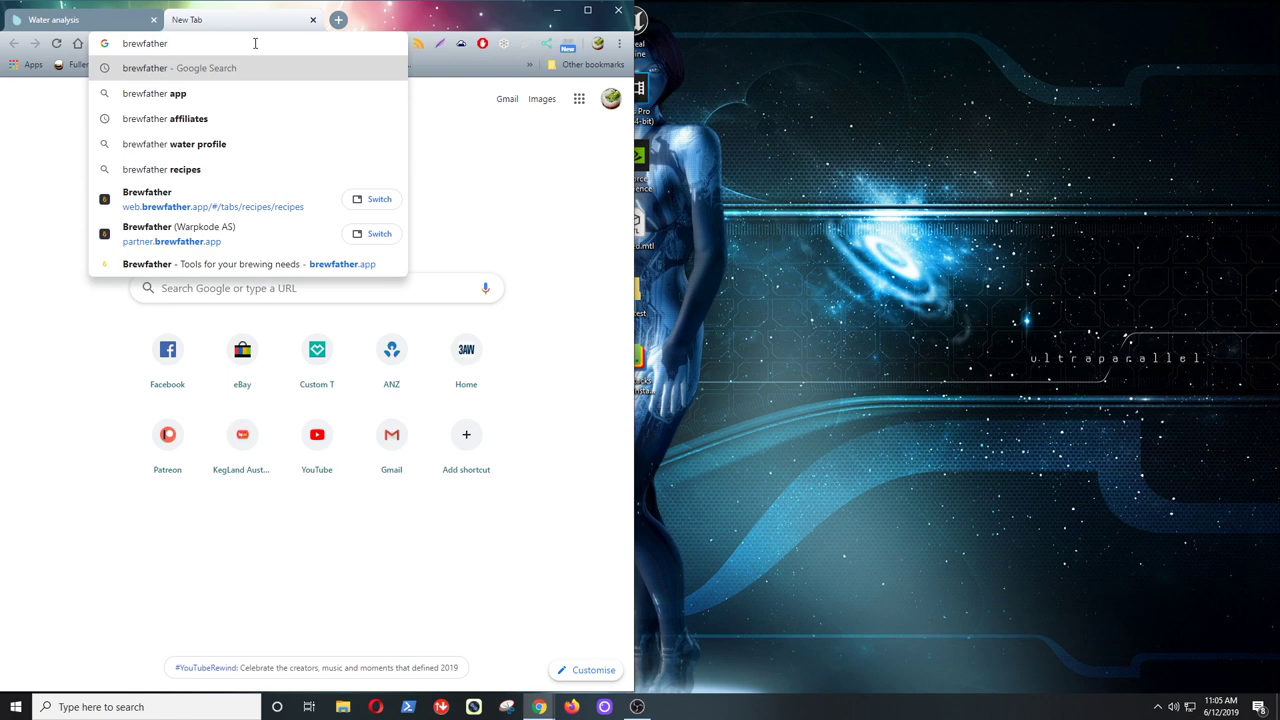
{"action": "key", "text": "Return"}
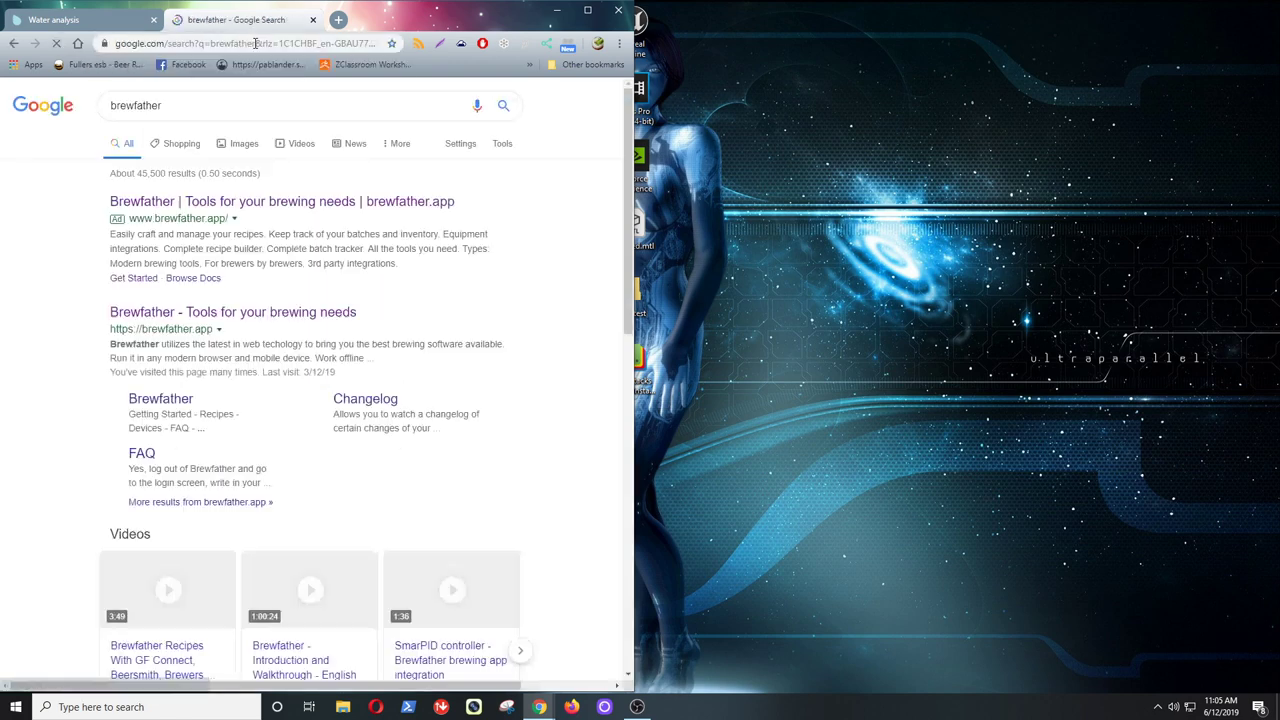
{"action": "left_click", "coordinate": [268, 314]}
- Move Brewfather to the right half, launch the app, and add a new profile under Profiles > Water
{"action": "left_click_drag", "start_coordinate": [214, 20], "coordinate": [711, 28]}
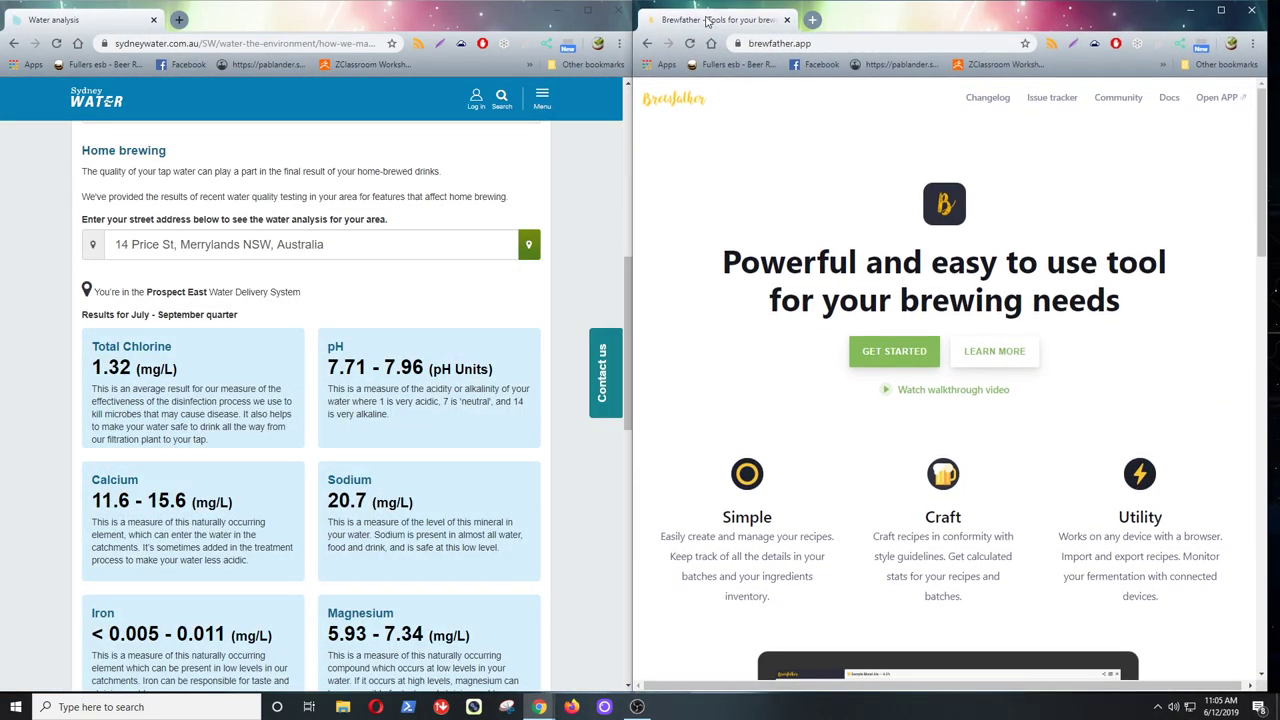
{"action": "left_click", "coordinate": [1212, 98]}
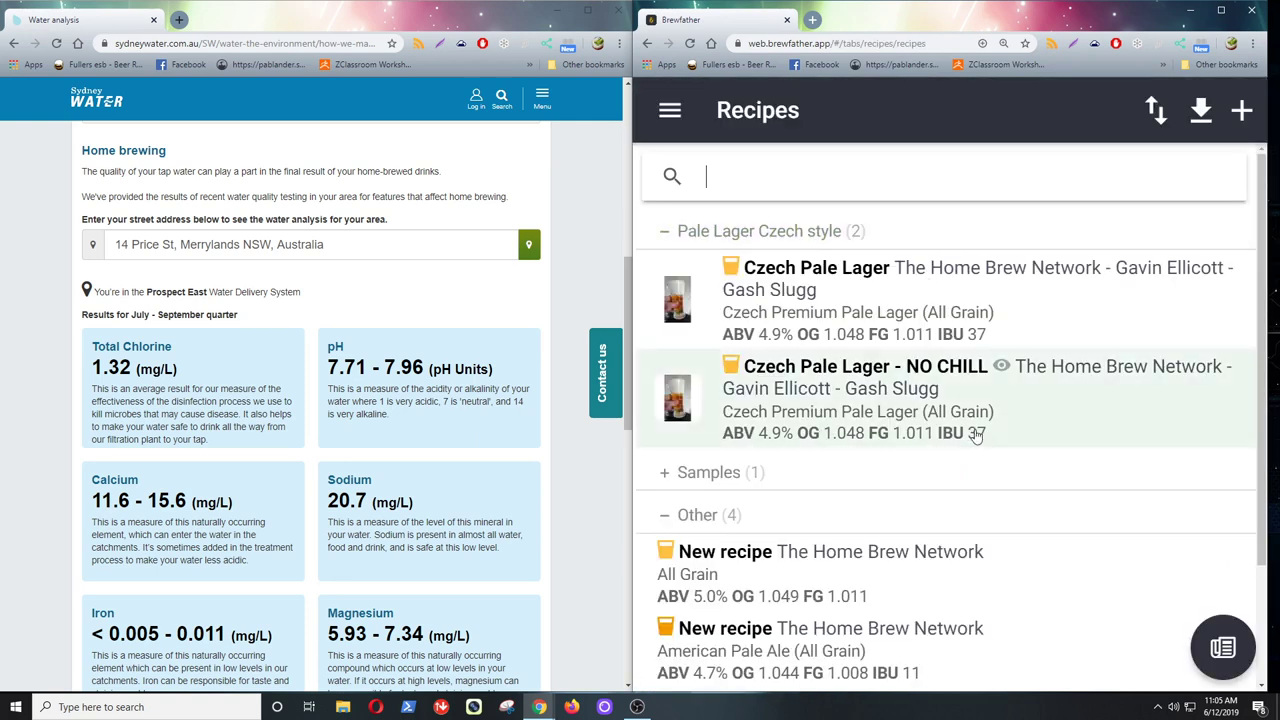
{"action": "left_click", "coordinate": [669, 112]}
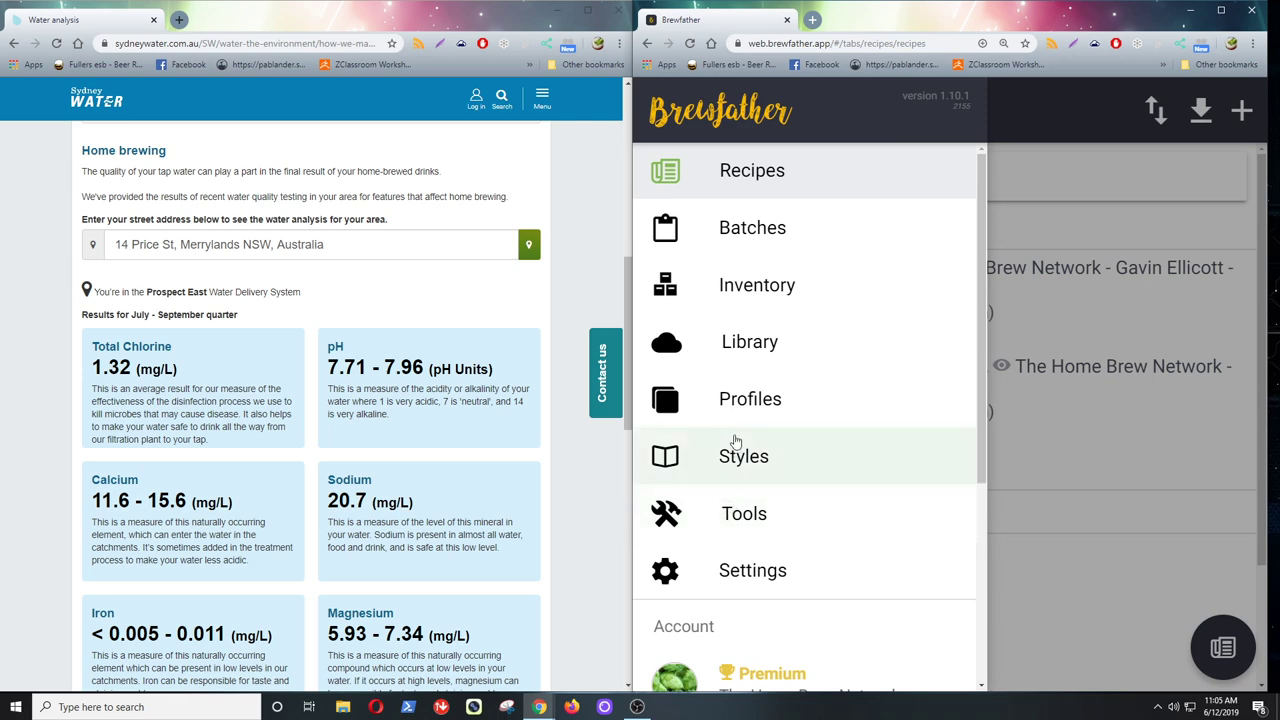
{"action": "left_click", "coordinate": [737, 410]}
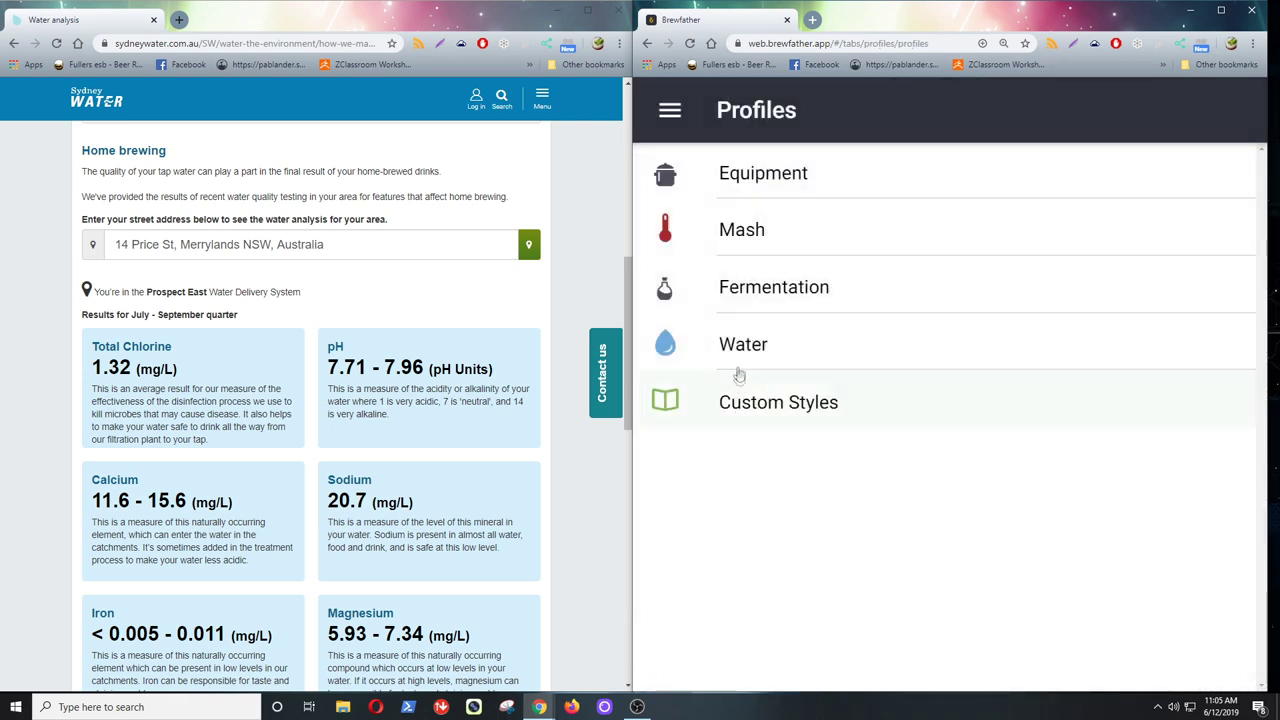
{"action": "left_click", "coordinate": [741, 350]}
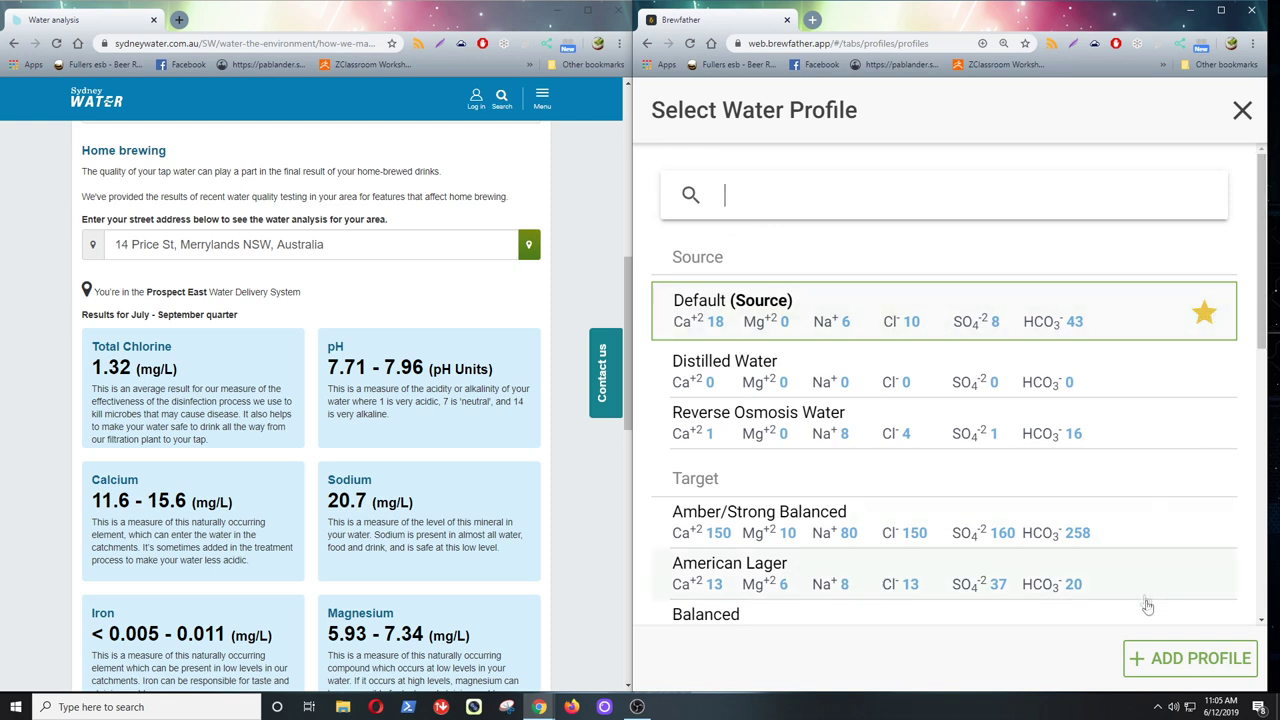
{"action": "left_click", "coordinate": [1166, 663]}
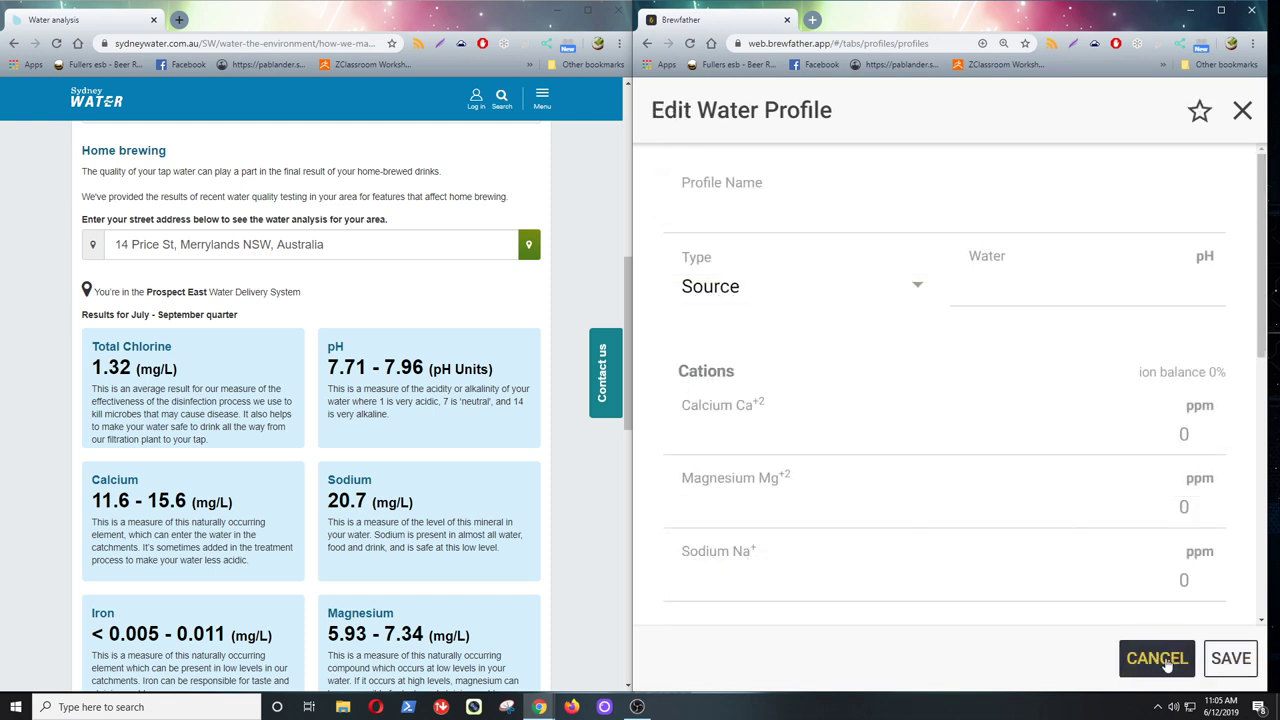
- Name the profile 'Merrylands , NSW', keep type Source, and set water pH 7.8
{"action": "left_click", "coordinate": [738, 218]}
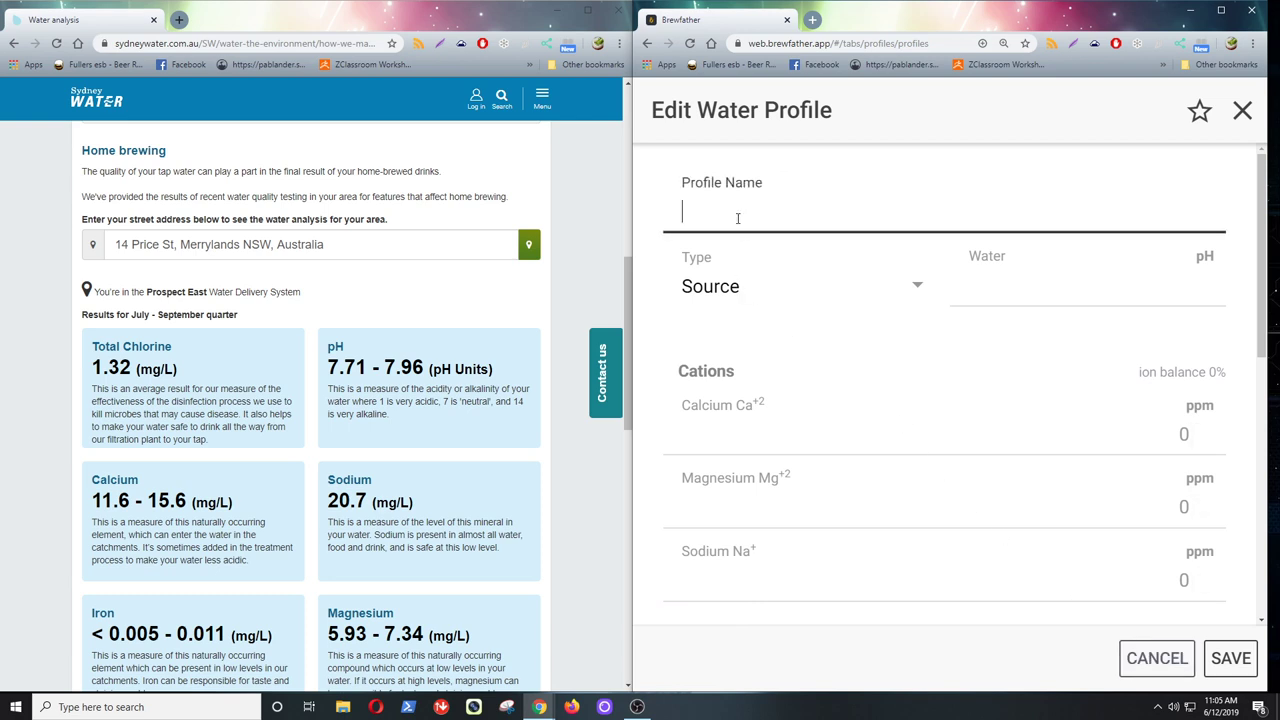
{"action": "type", "text": "Merrylands , NSW"}
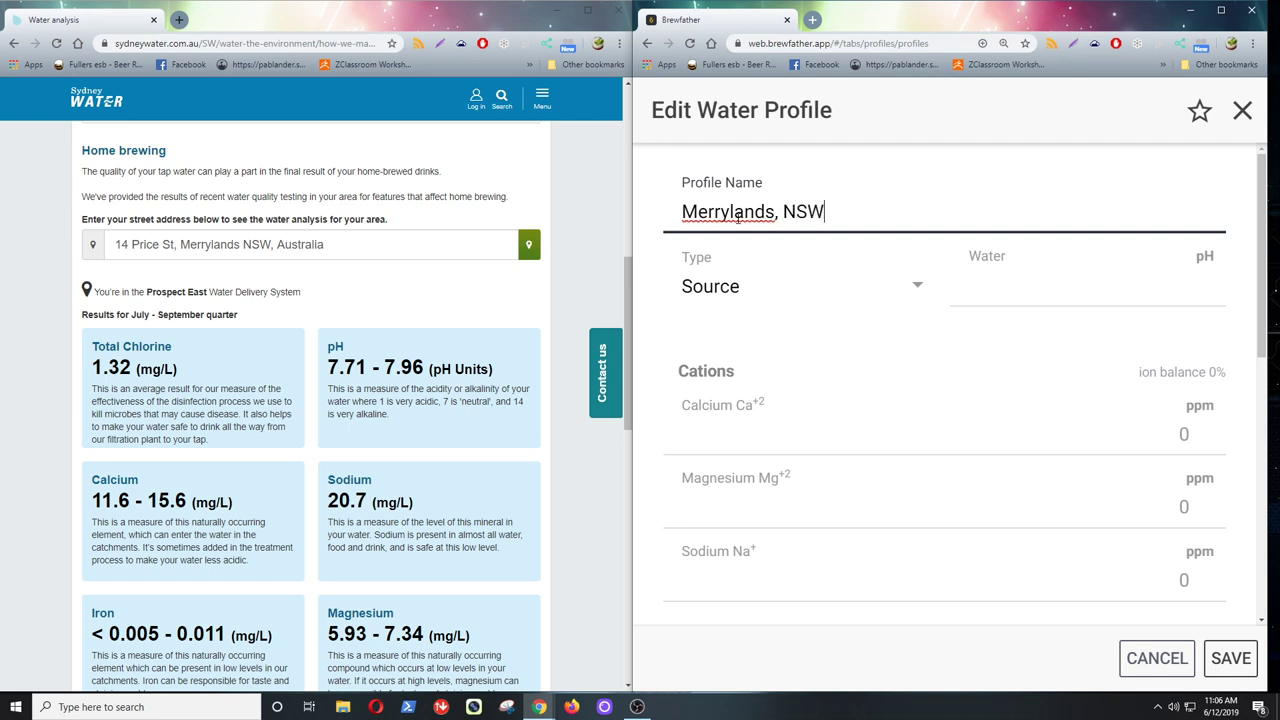
{"action": "left_click", "coordinate": [919, 292]}
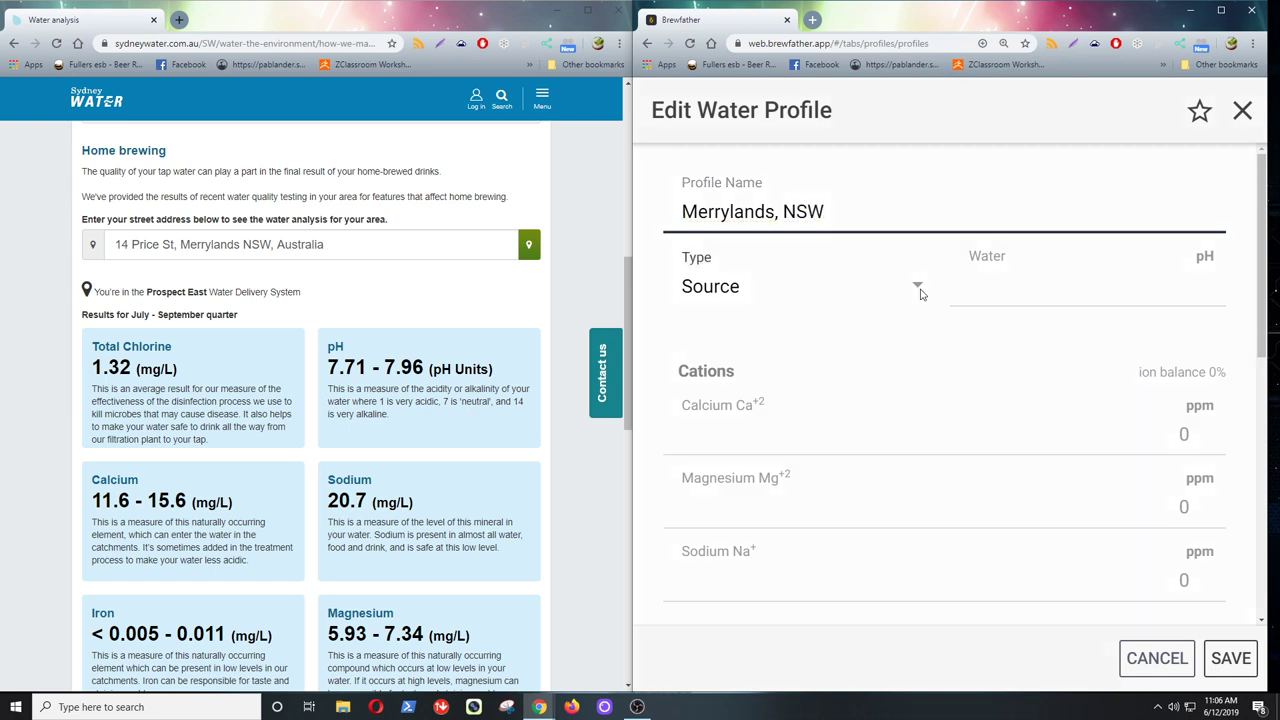
{"action": "left_click", "coordinate": [925, 216]}
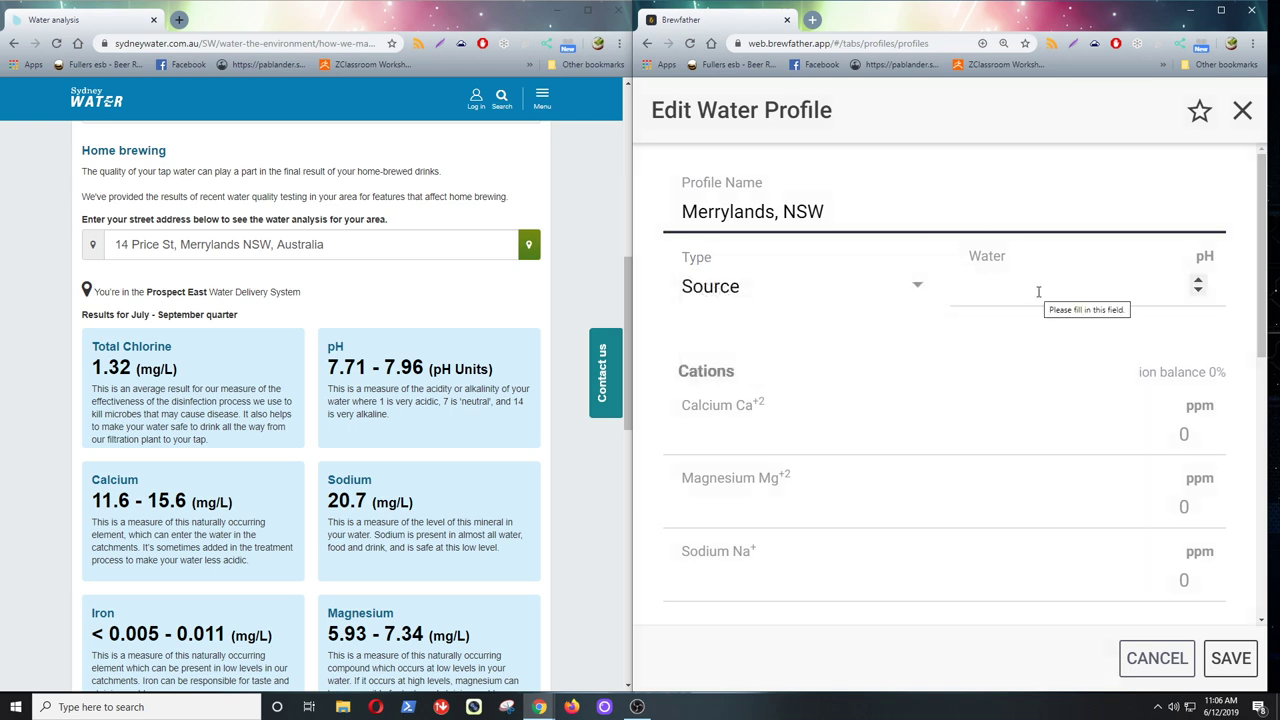
{"action": "left_click", "coordinate": [1038, 292]}
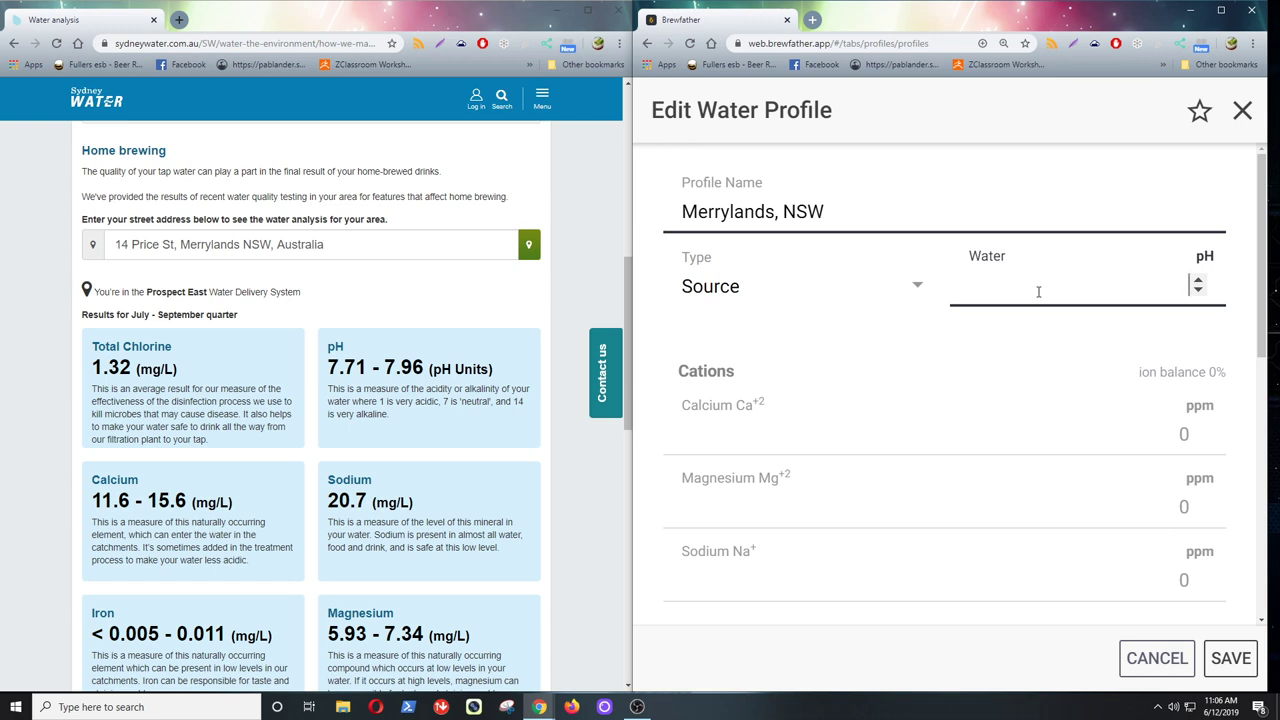
{"action": "type", "text": "7.8"}
- Set calcium to 13.6 ppm
{"action": "left_click", "coordinate": [1195, 434]}
{"action": "type", "text": "3"}
{"action": "key", "text": "BackSpace"}
{"action": "type", "text": "13"}
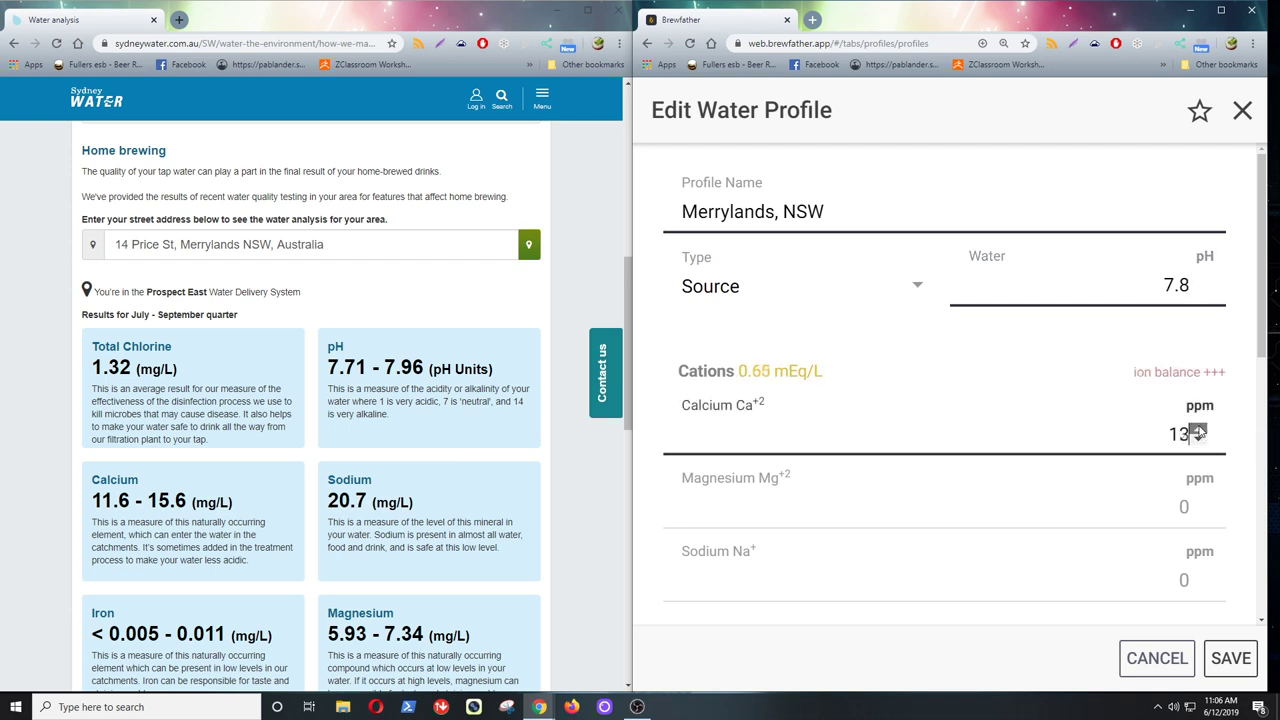
{"action": "left_click", "coordinate": [1197, 428]}
{"action": "left_click", "coordinate": [1197, 428]}
{"action": "left_click", "coordinate": [1198, 441]}
{"action": "left_click", "coordinate": [1198, 441]}
{"action": "left_click_drag", "start_coordinate": [1190, 434], "coordinate": [1179, 434]}
{"action": "type", "text": "3.6"}
{"action": "left_click", "coordinate": [935, 428]}
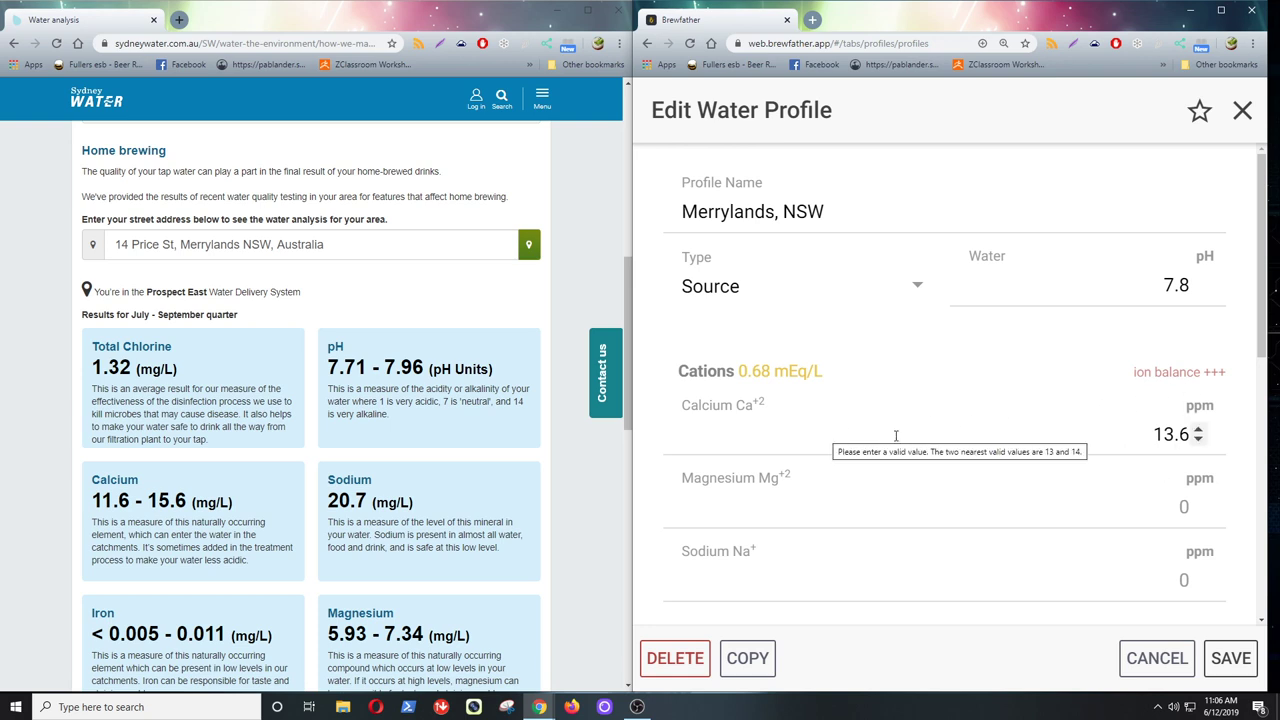
{"action": "scroll", "coordinate": [900, 436], "scroll_direction": "down", "scroll_amount": 2}
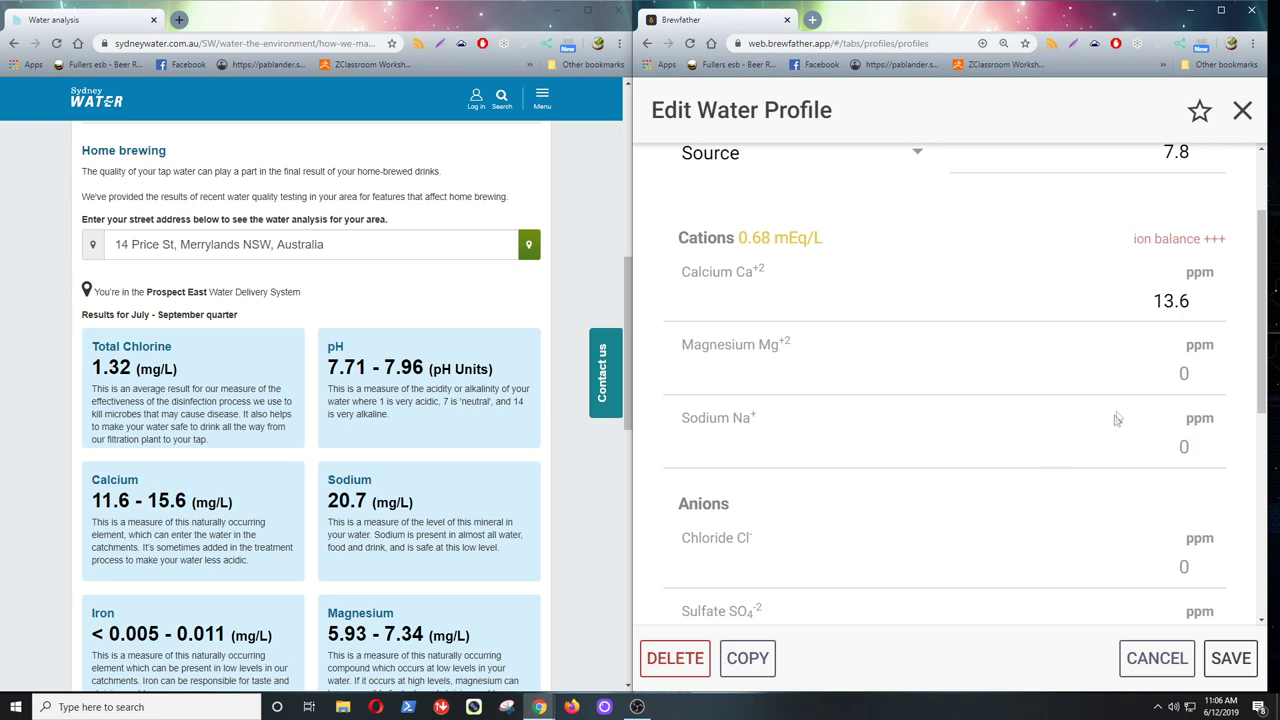
- Enter magnesium 6.5 ppm and sodium 20.7 ppm
{"action": "left_click", "coordinate": [1183, 373]}
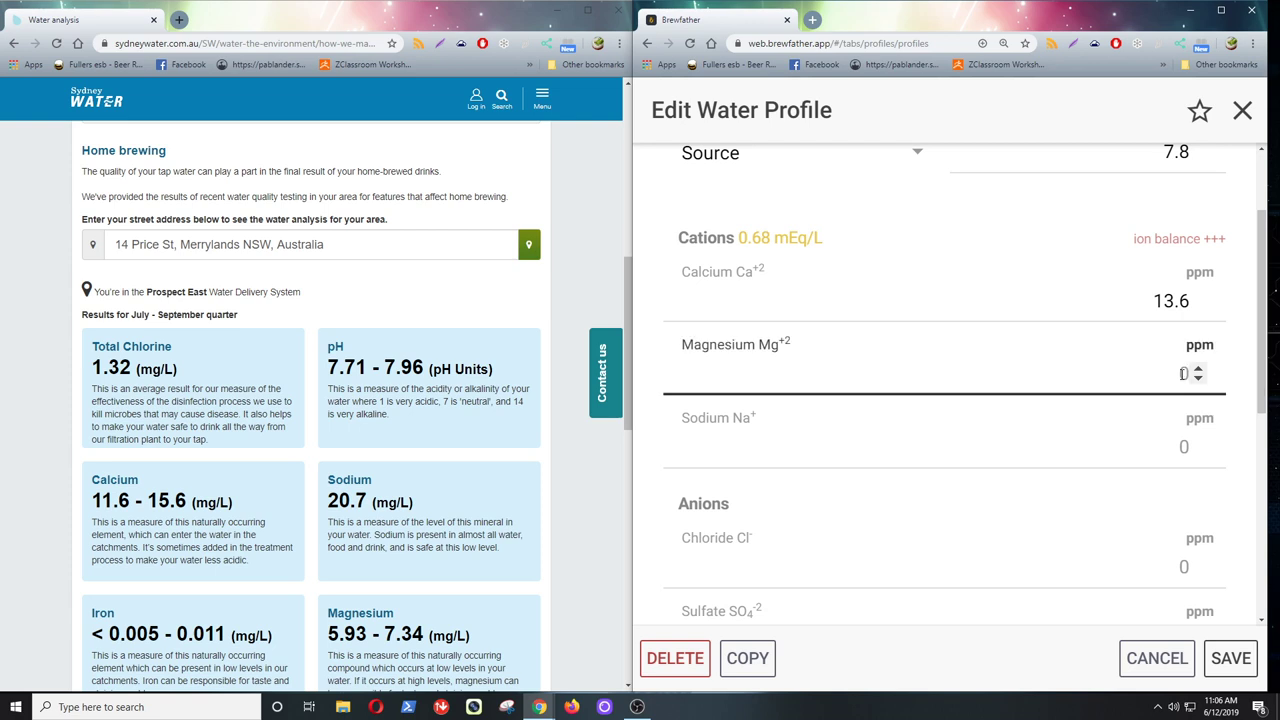
{"action": "type", "text": "6.5"}
{"action": "left_click", "coordinate": [1117, 440]}
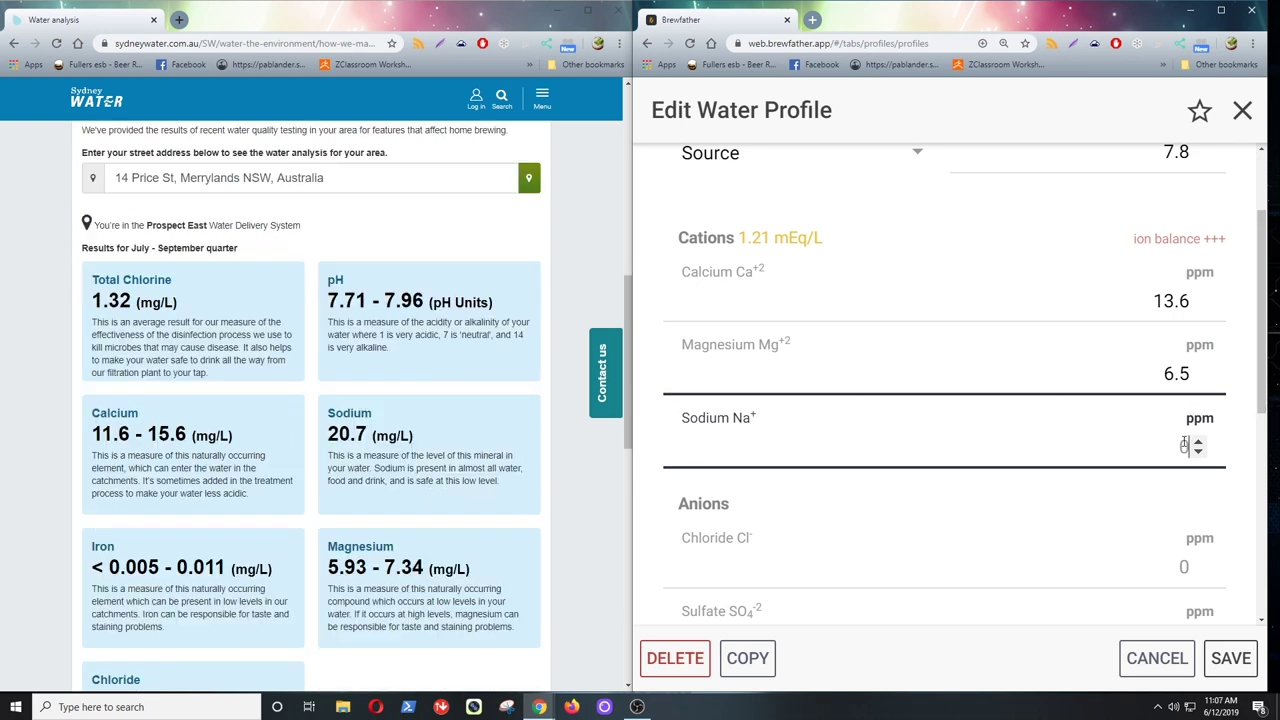
{"action": "type", "text": "20.7"}
- Enter chloride 31.8 ppm and move through the sulfate and bicarbonate fields
{"action": "scroll", "coordinate": [948, 555], "scroll_direction": "down", "scroll_amount": 1}
{"action": "scroll", "coordinate": [951, 557], "scroll_direction": "down", "scroll_amount": 1}
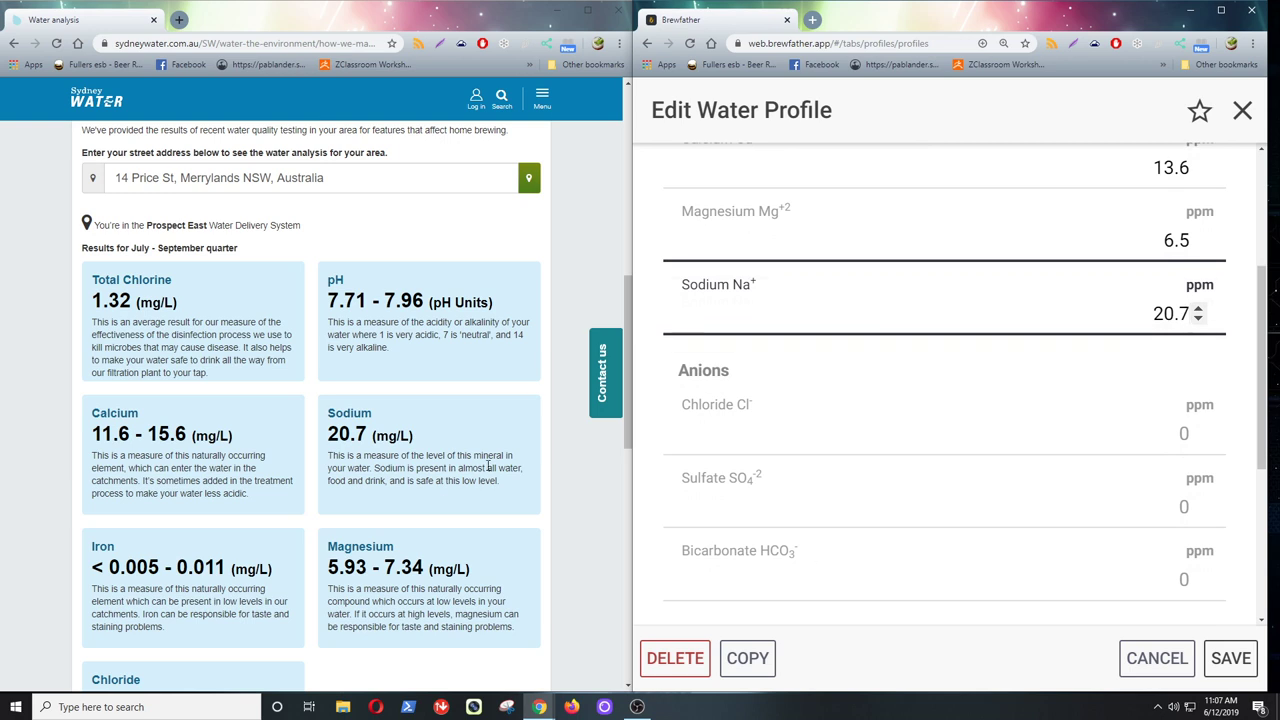
{"action": "scroll", "coordinate": [430, 466], "scroll_direction": "down", "scroll_amount": 1}
{"action": "scroll", "coordinate": [430, 466], "scroll_direction": "down", "scroll_amount": 1}
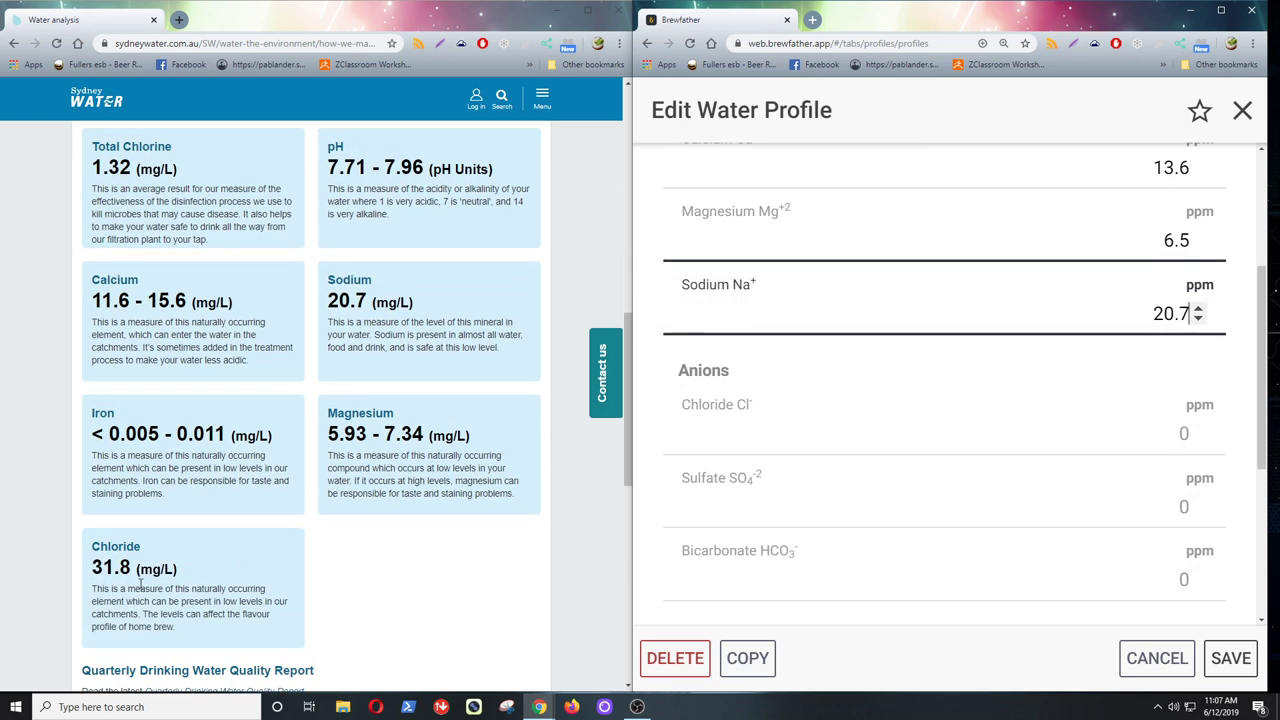
{"action": "left_click", "coordinate": [1153, 427]}
{"action": "type", "text": "31.8"}
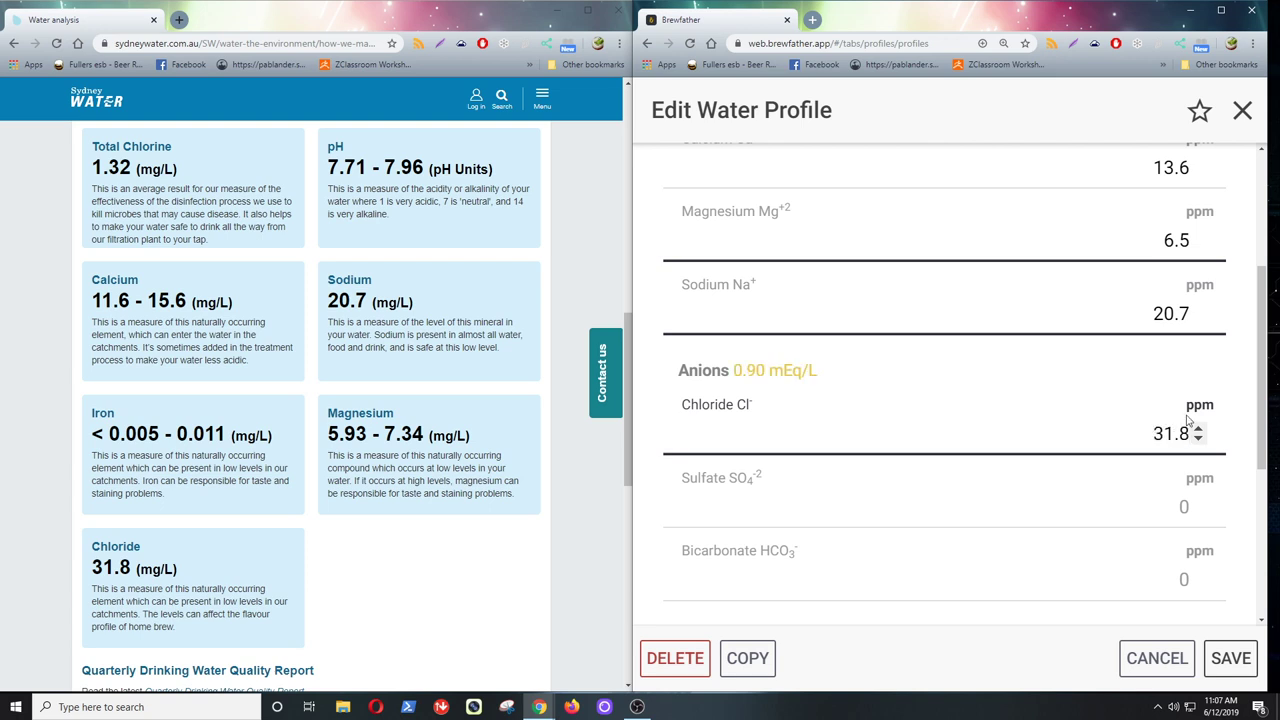
{"action": "left_click", "coordinate": [948, 502]}
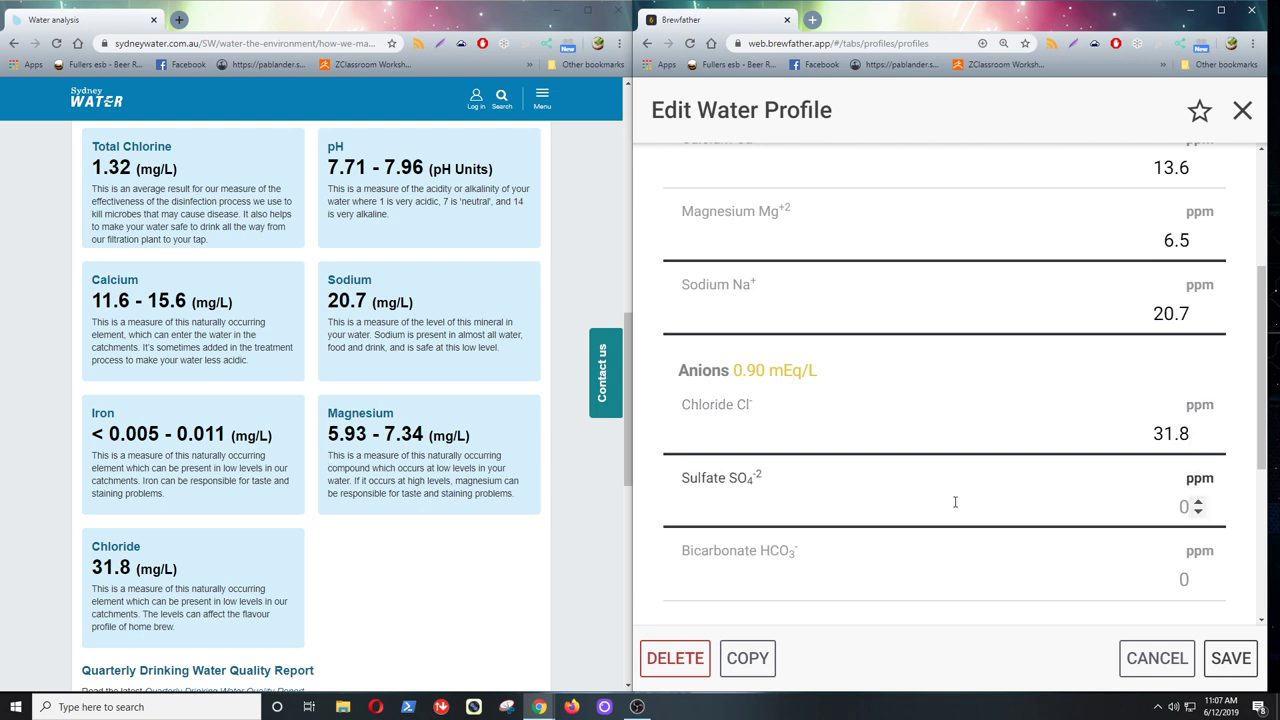
{"action": "left_click", "coordinate": [977, 571]}
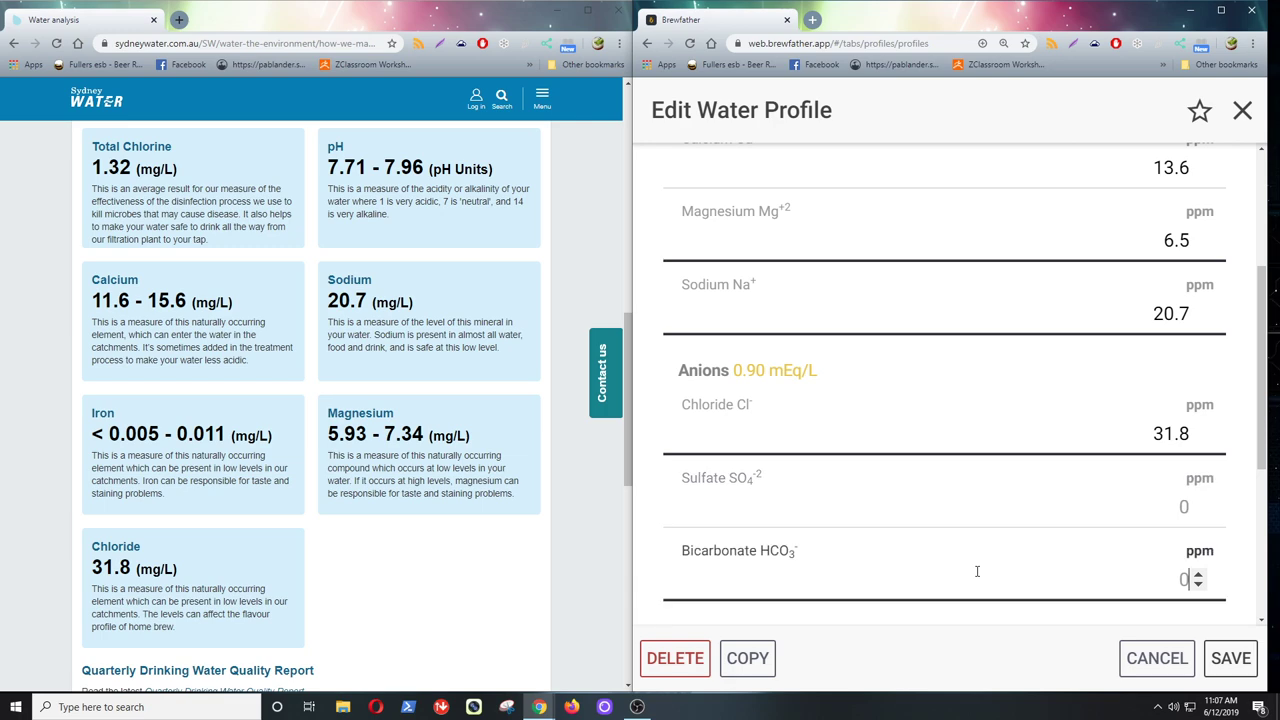
{"action": "scroll", "coordinate": [298, 392], "scroll_direction": "down", "scroll_amount": 2}
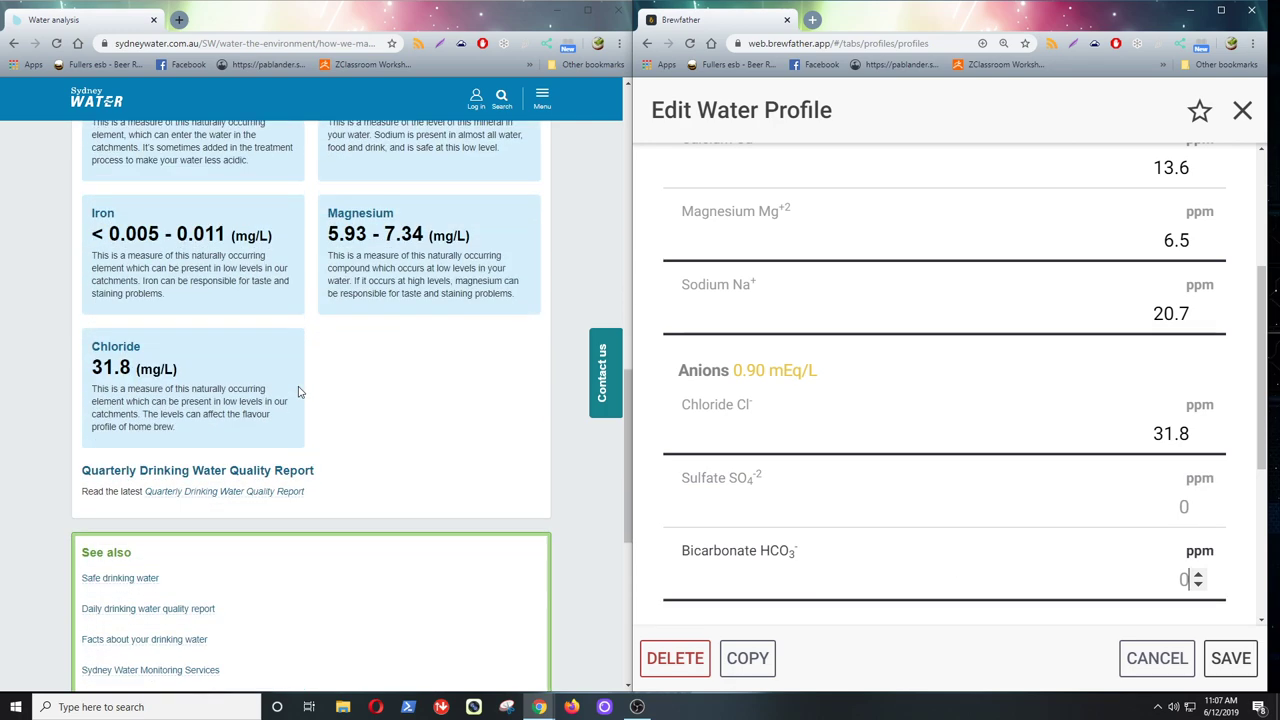
{"action": "scroll", "coordinate": [298, 392], "scroll_direction": "down", "scroll_amount": 2}
{"action": "scroll", "coordinate": [298, 392], "scroll_direction": "up", "scroll_amount": 2}
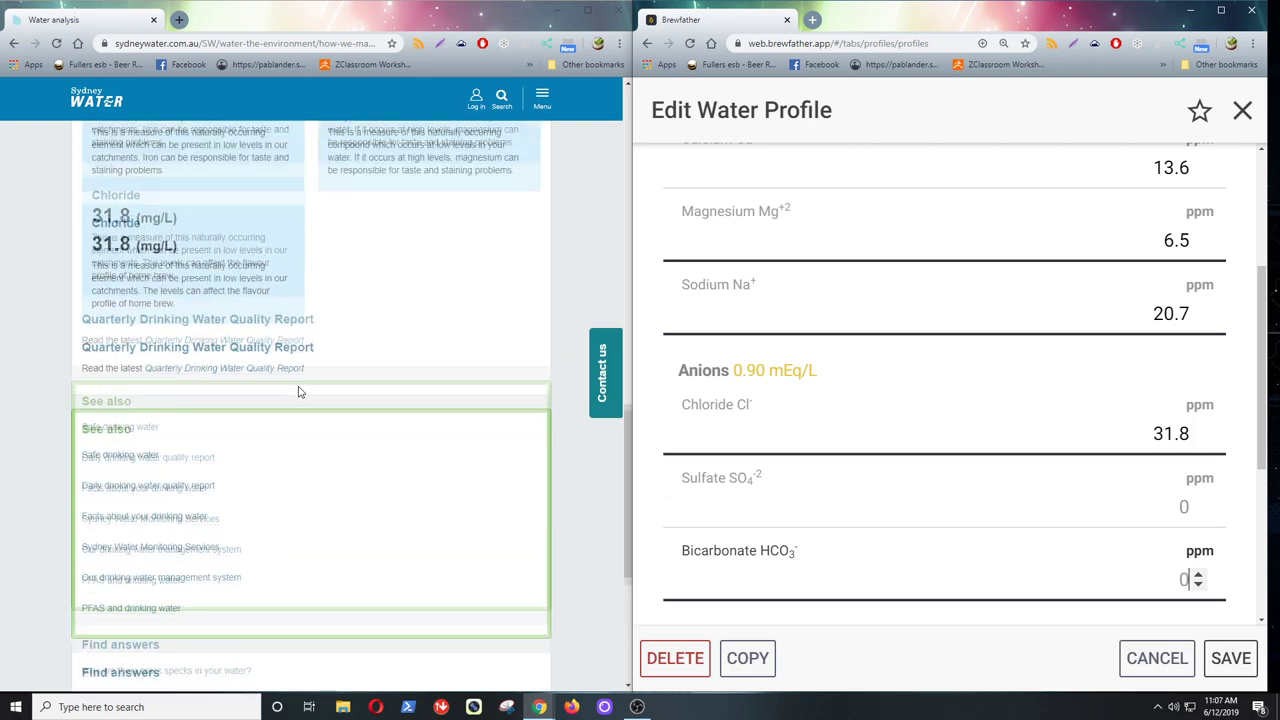
{"action": "scroll", "coordinate": [298, 392], "scroll_direction": "up", "scroll_amount": 3}
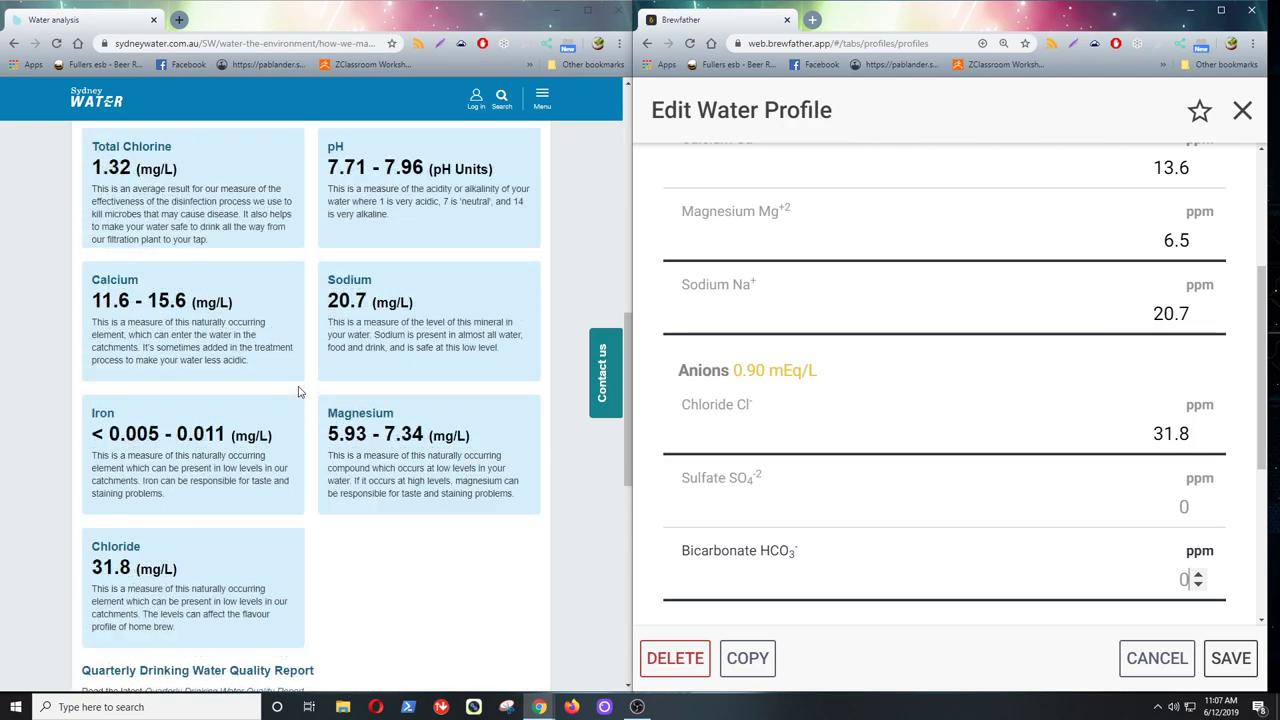
{"action": "scroll", "coordinate": [298, 392], "scroll_direction": "down", "scroll_amount": 3}
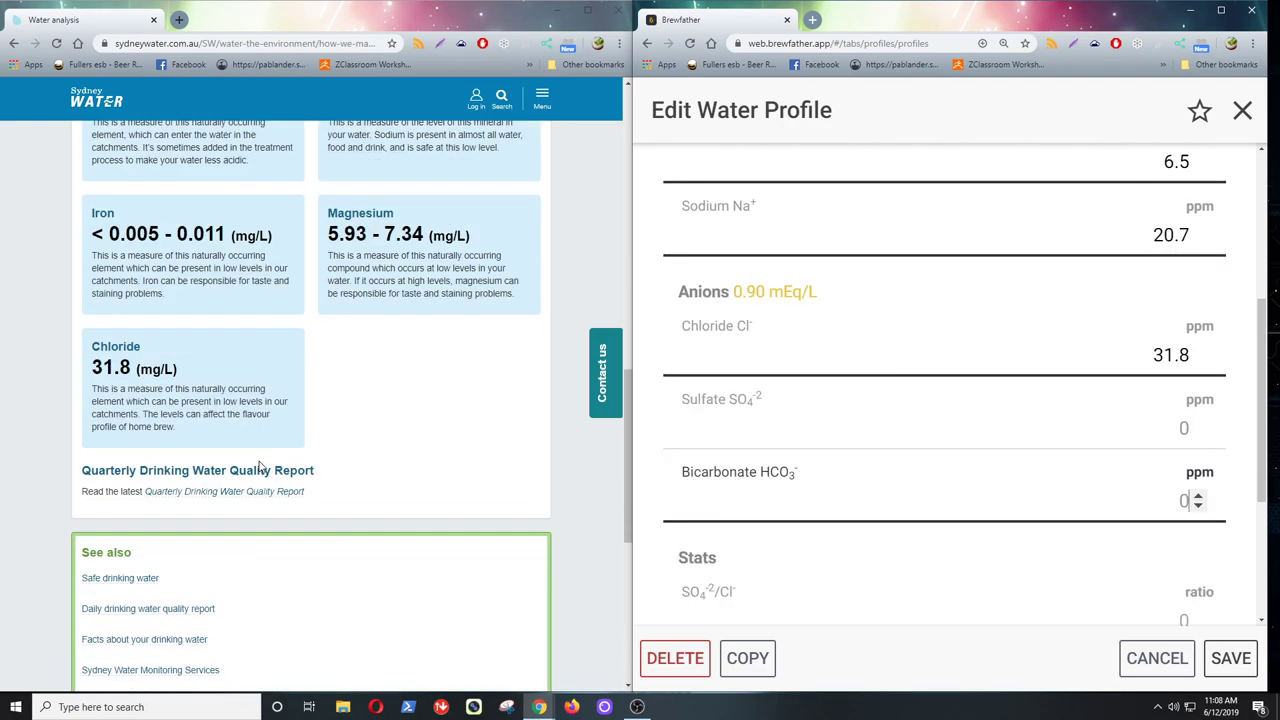
- Open the Quarterly Drinking Water Quality Report PDF and scroll to Table 2's average pH of 7.9
{"action": "left_click", "coordinate": [190, 496]}
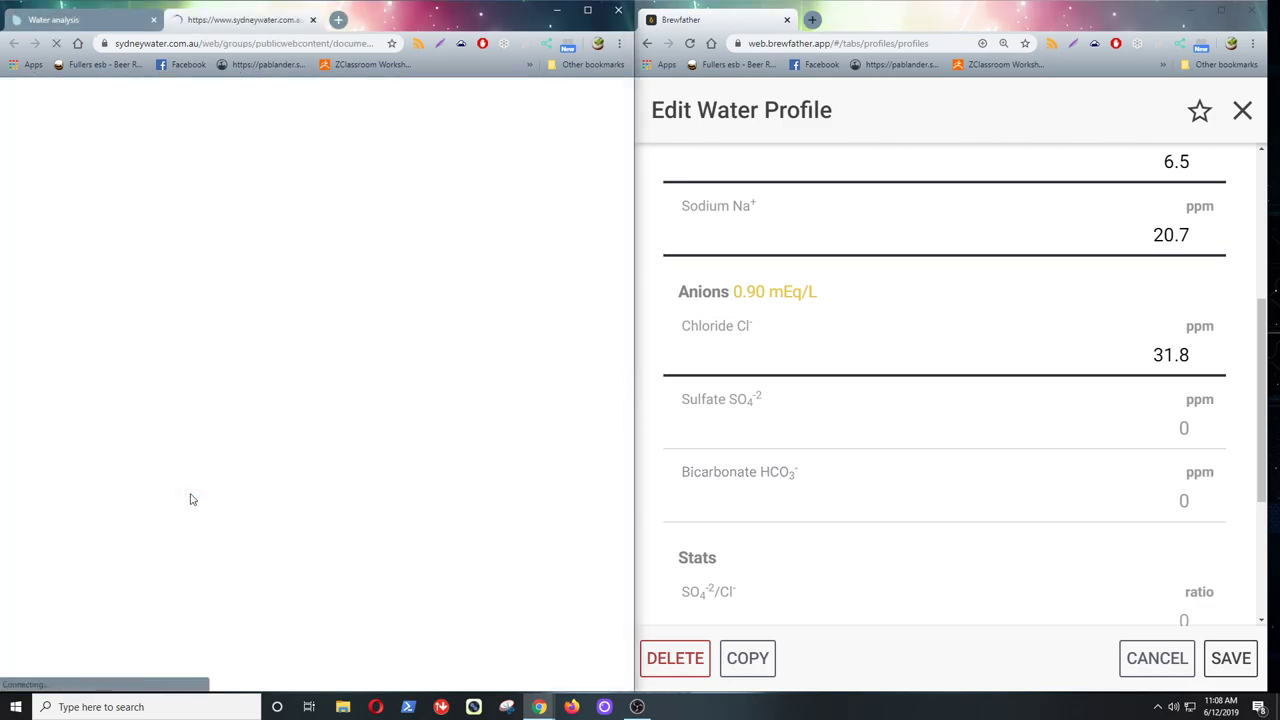
{"action": "scroll", "coordinate": [200, 490], "scroll_direction": "down", "scroll_amount": 15}
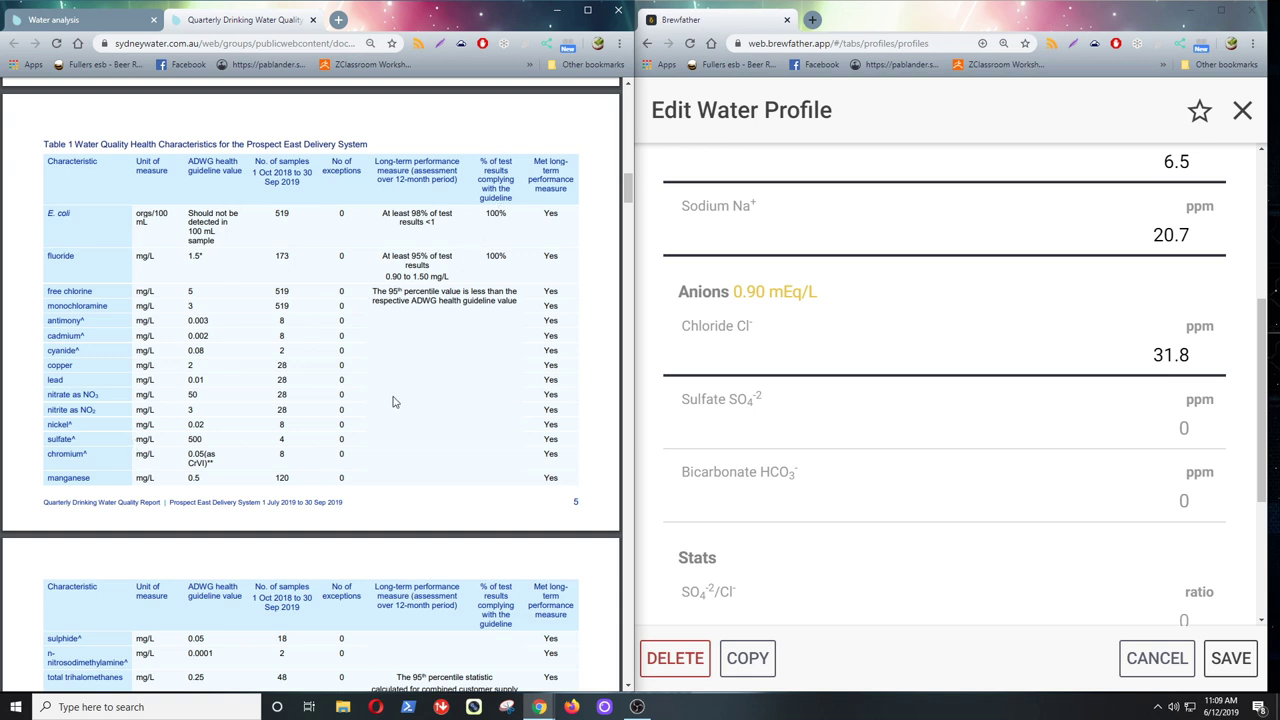
{"action": "scroll", "coordinate": [282, 460], "scroll_direction": "down", "scroll_amount": 3}
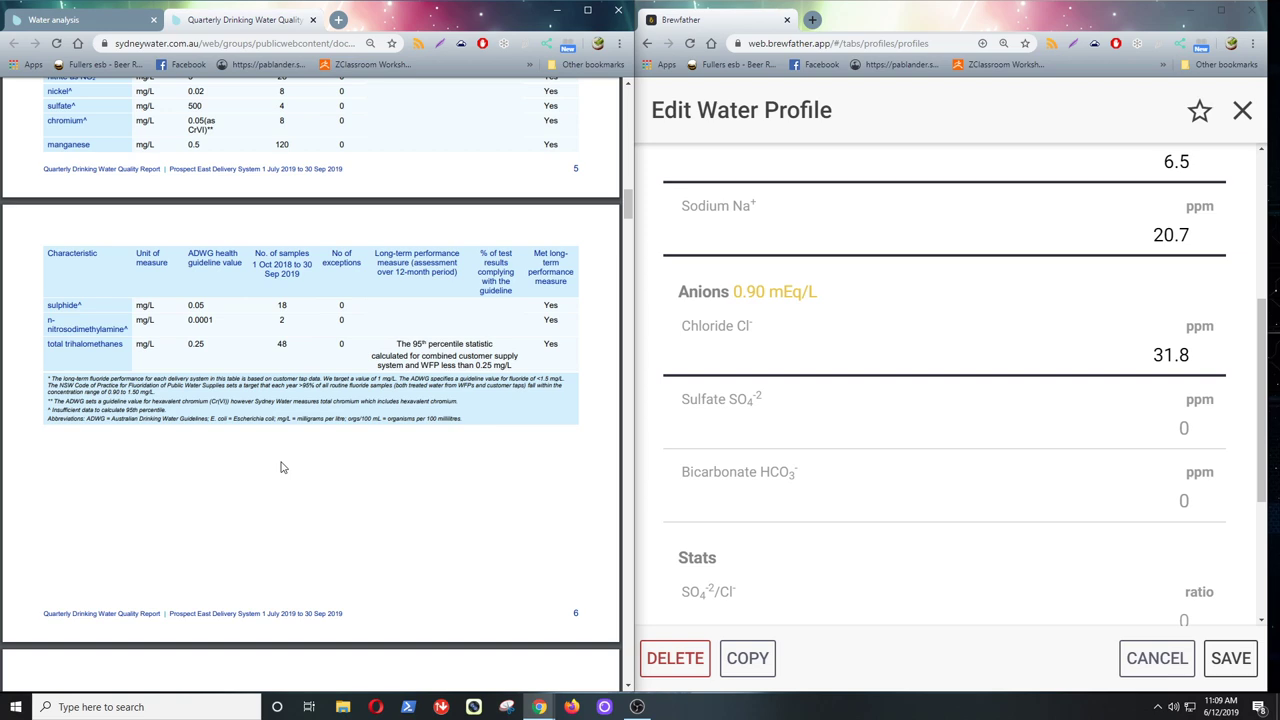
{"action": "scroll", "coordinate": [282, 467], "scroll_direction": "down", "scroll_amount": 5}
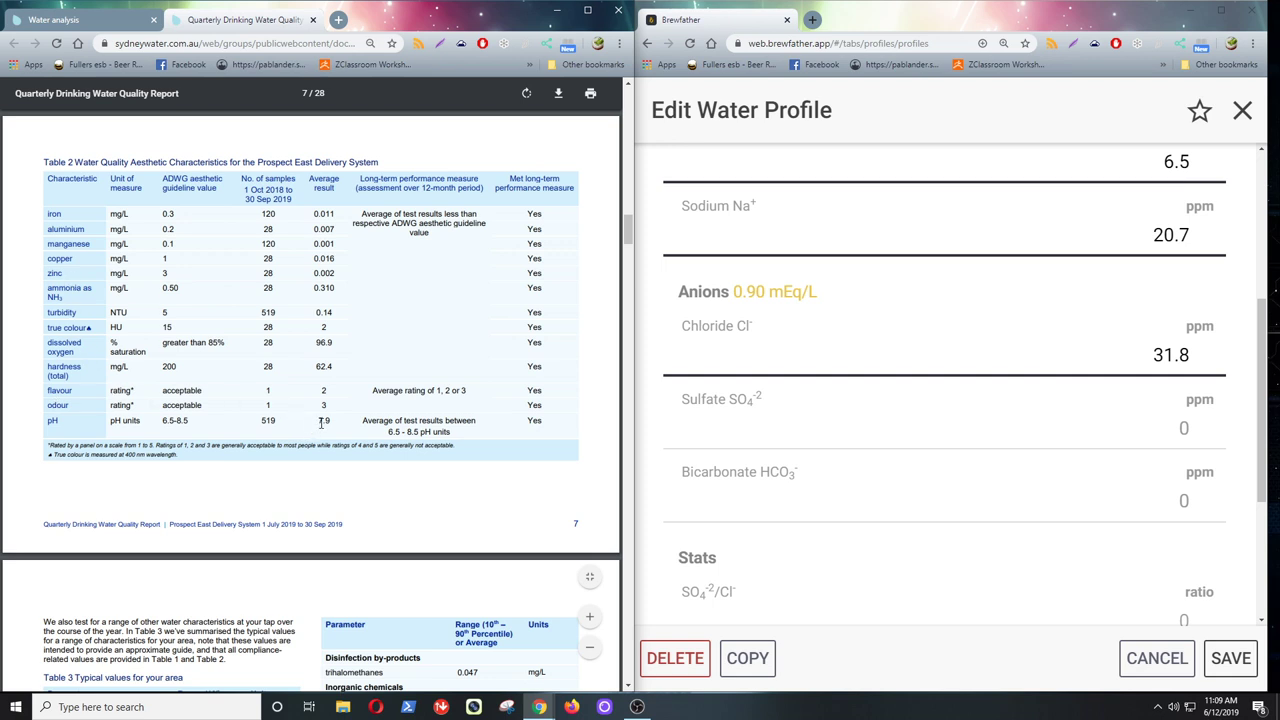
{"action": "scroll", "coordinate": [1249, 219], "scroll_direction": "up", "scroll_amount": 3}
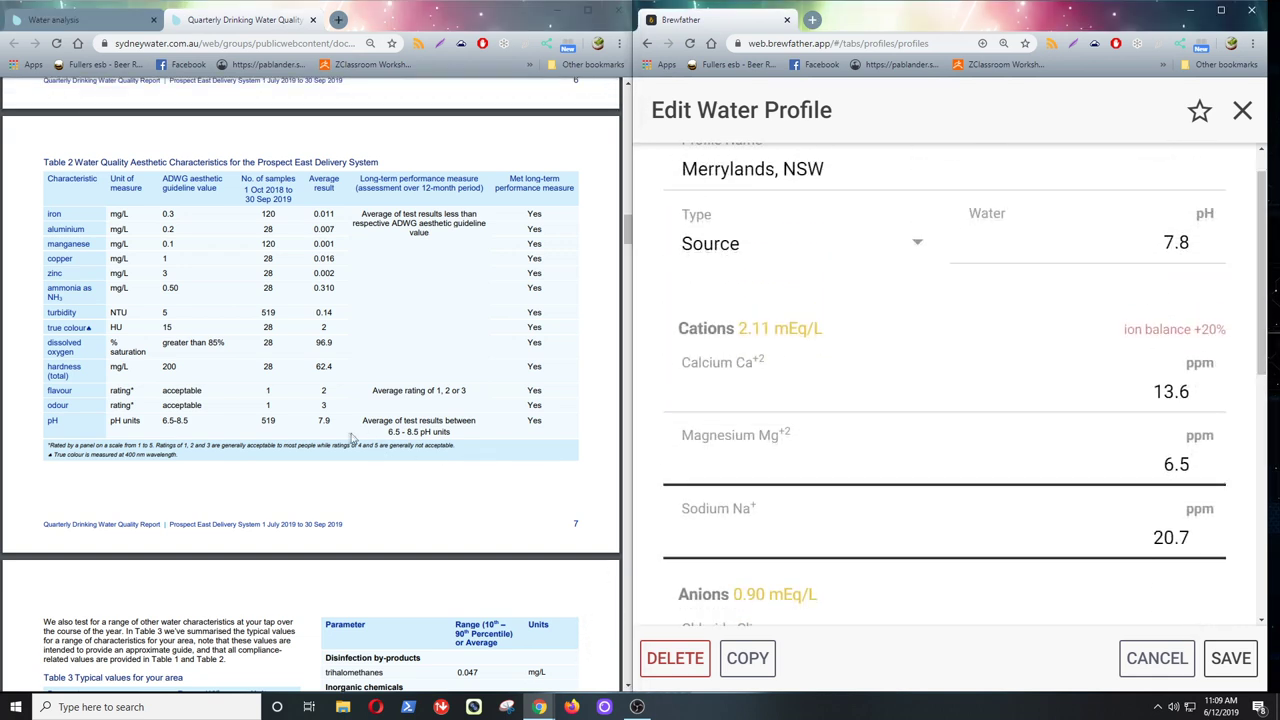
- Change the profile's water pH to 7.9
{"action": "left_click", "coordinate": [1197, 242]}
{"action": "double_click", "coordinate": [1181, 242]}
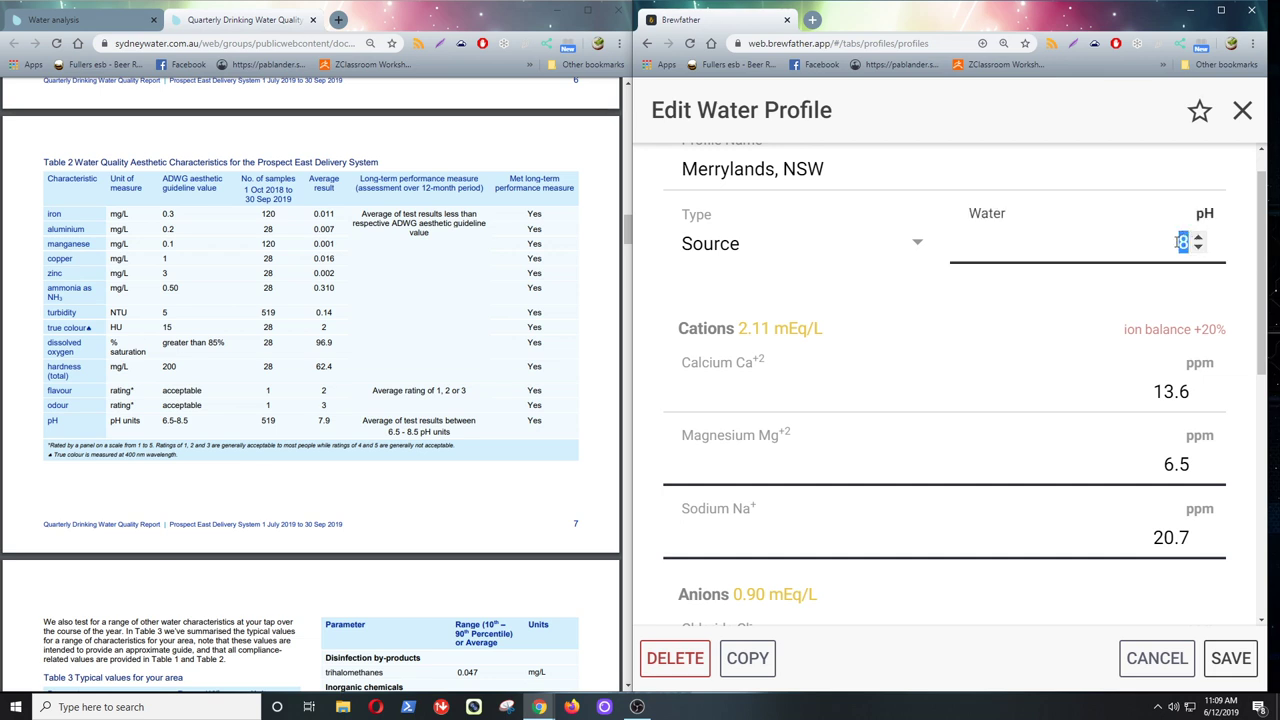
{"action": "type", "text": "7.9"}
- Scroll the report to Table 3 and highlight the 39.8–59.1 alkalinity range
{"action": "scroll", "coordinate": [330, 418], "scroll_direction": "down", "scroll_amount": 1}
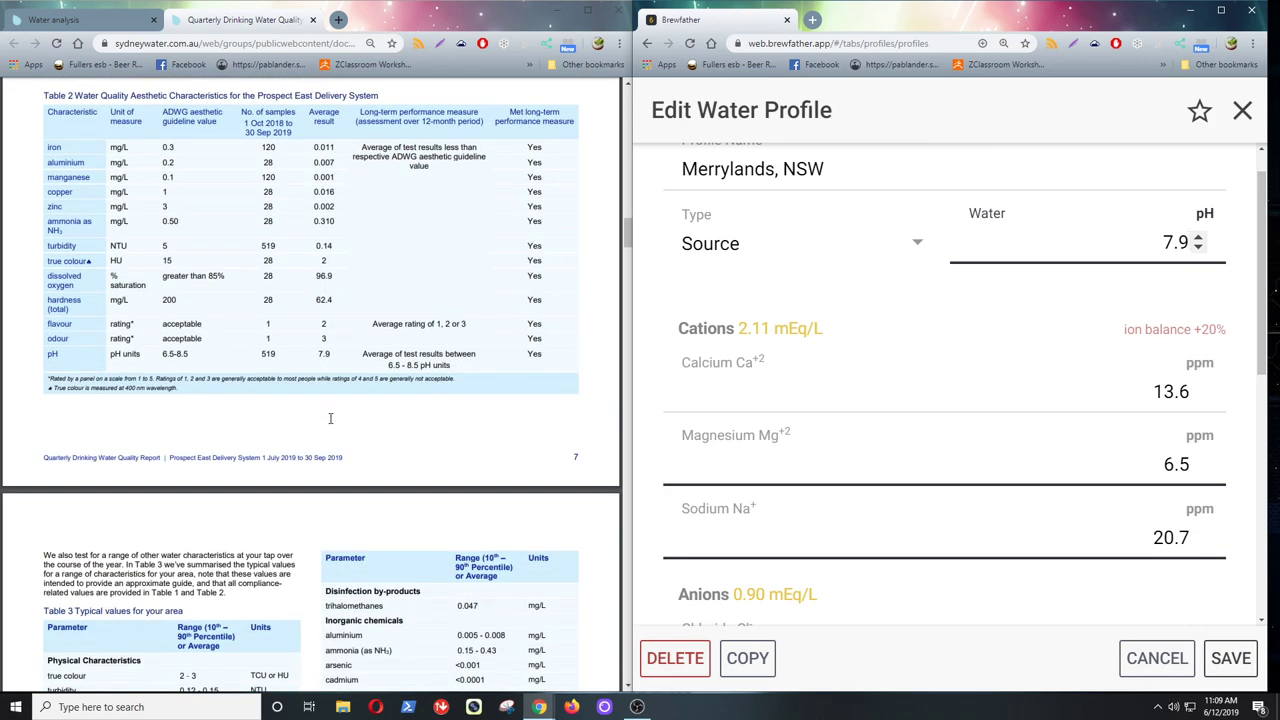
{"action": "scroll", "coordinate": [330, 418], "scroll_direction": "down", "scroll_amount": 2}
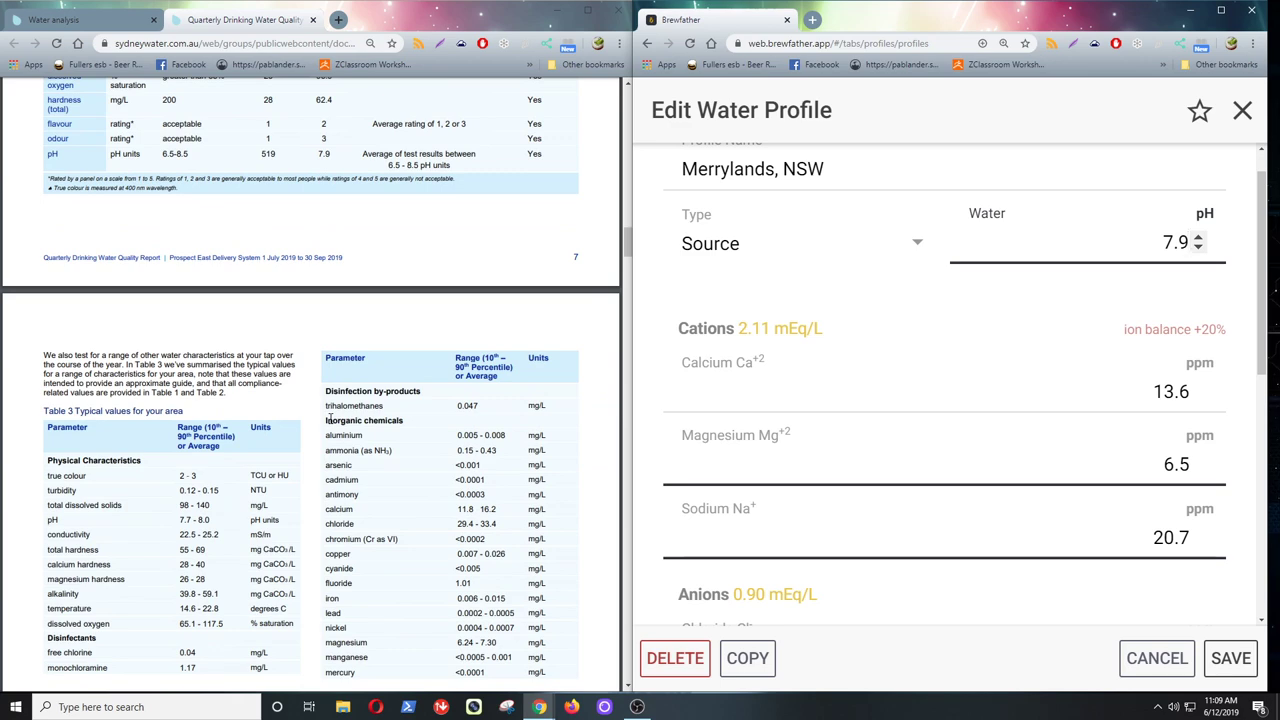
{"action": "scroll", "coordinate": [330, 418], "scroll_direction": "down", "scroll_amount": 4}
{"action": "scroll", "coordinate": [330, 418], "scroll_direction": "down", "scroll_amount": 1}
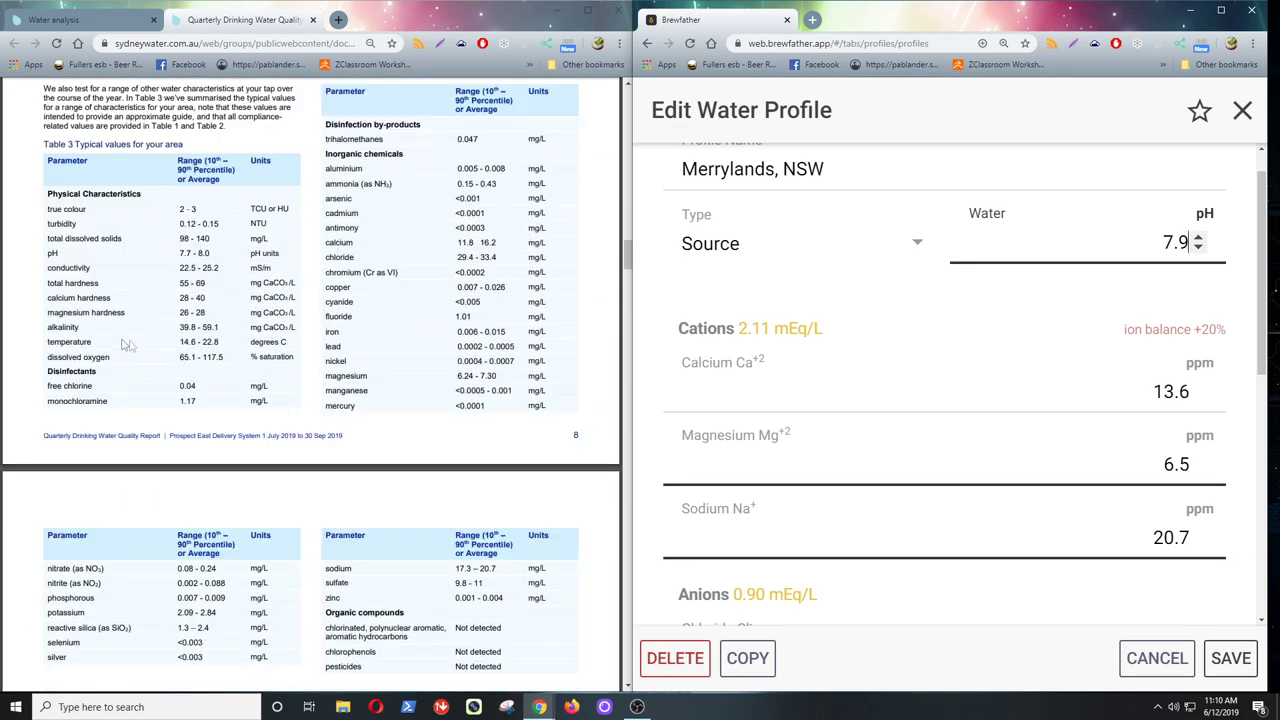
{"action": "left_click_drag", "start_coordinate": [50, 330], "coordinate": [293, 326]}
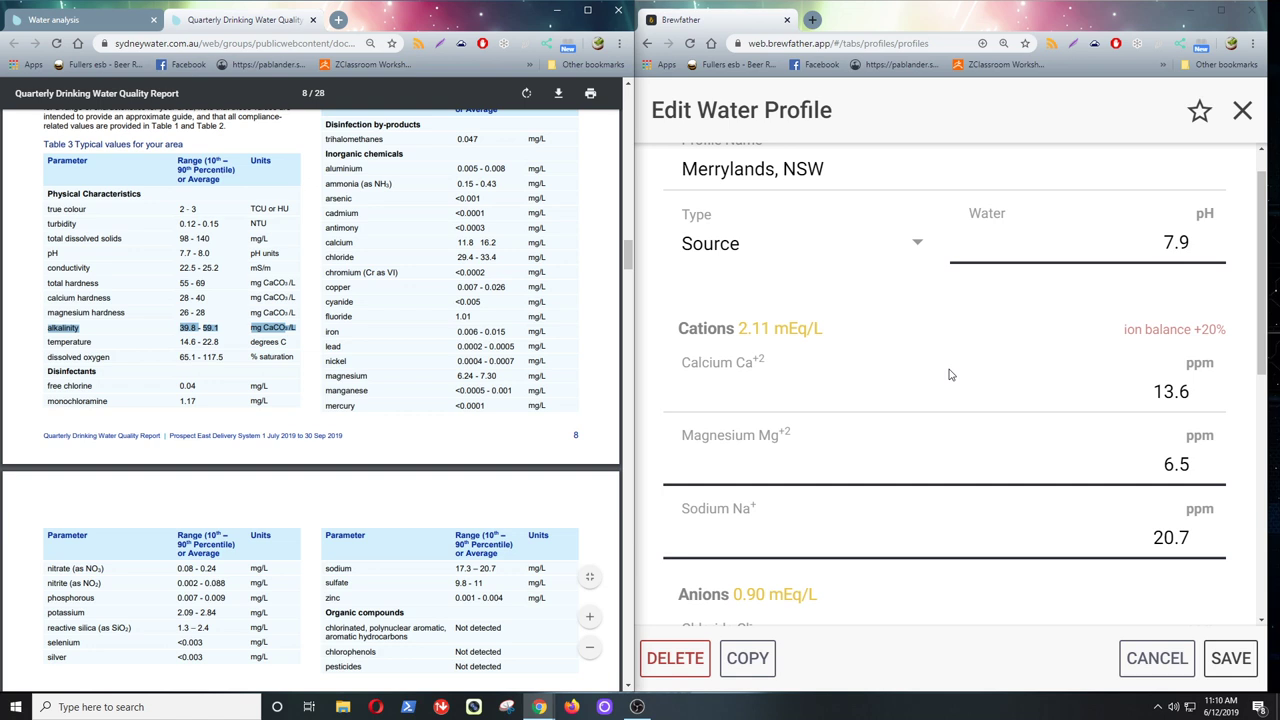
{"action": "left_click_drag", "start_coordinate": [1266, 337], "coordinate": [1272, 486]}
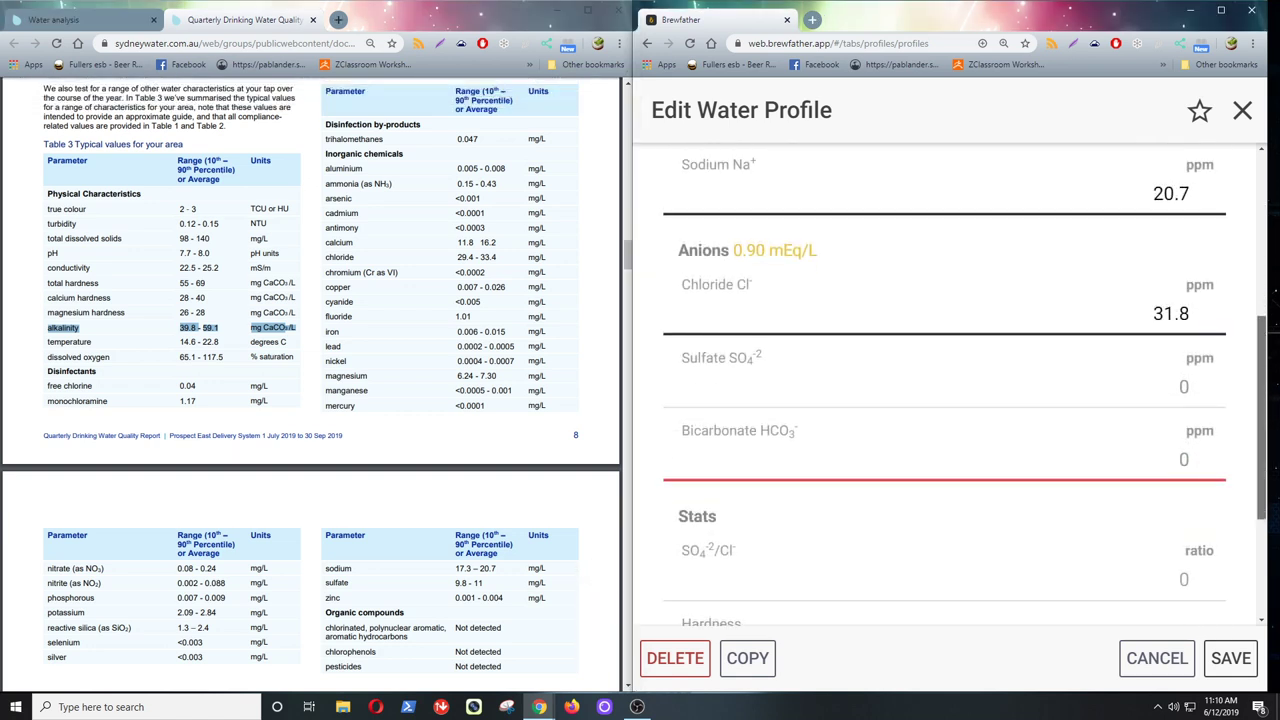
{"action": "mouse_move", "coordinate": [1265, 483]}
{"action": "left_mouse_down"}
{"action": "mouse_move", "coordinate": [1265, 603]}
{"action": "mouse_move", "coordinate": [1265, 468]}
{"action": "left_mouse_up"}
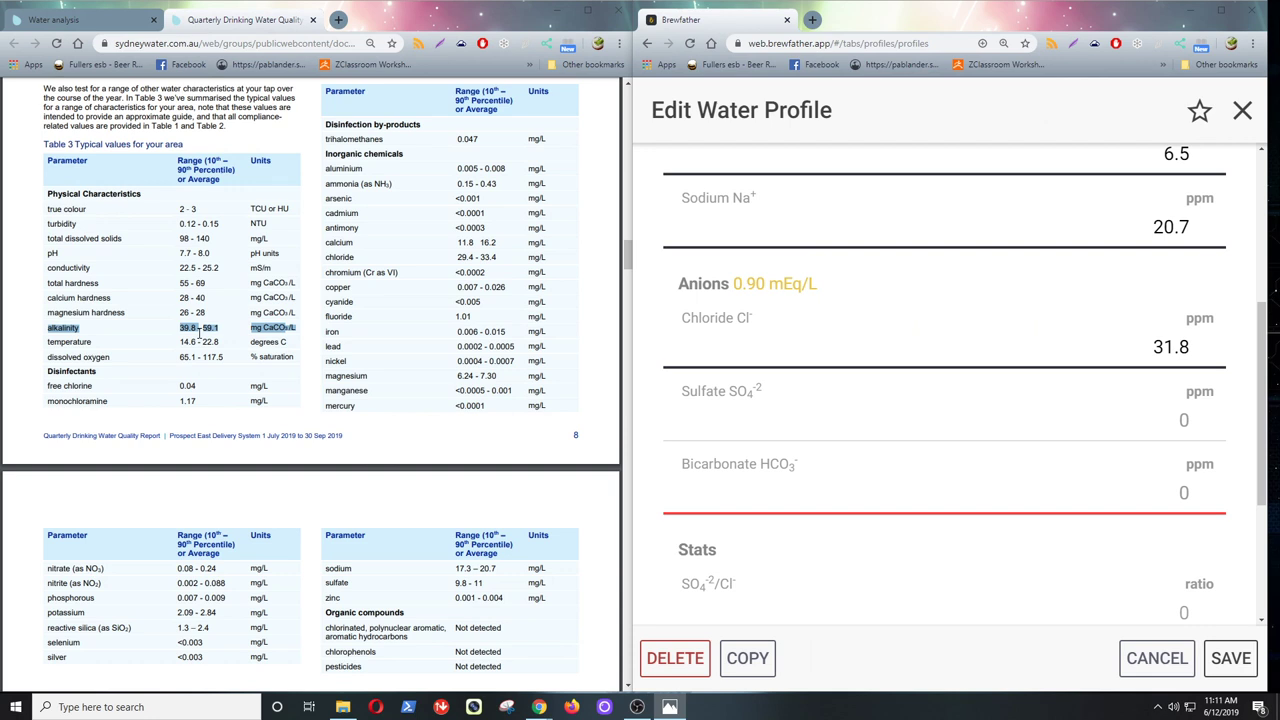
- Calculate 49×1.22 in a new tab and enter bicarbonate 59.78 ppm in the profile
{"action": "left_click", "coordinate": [338, 19]}
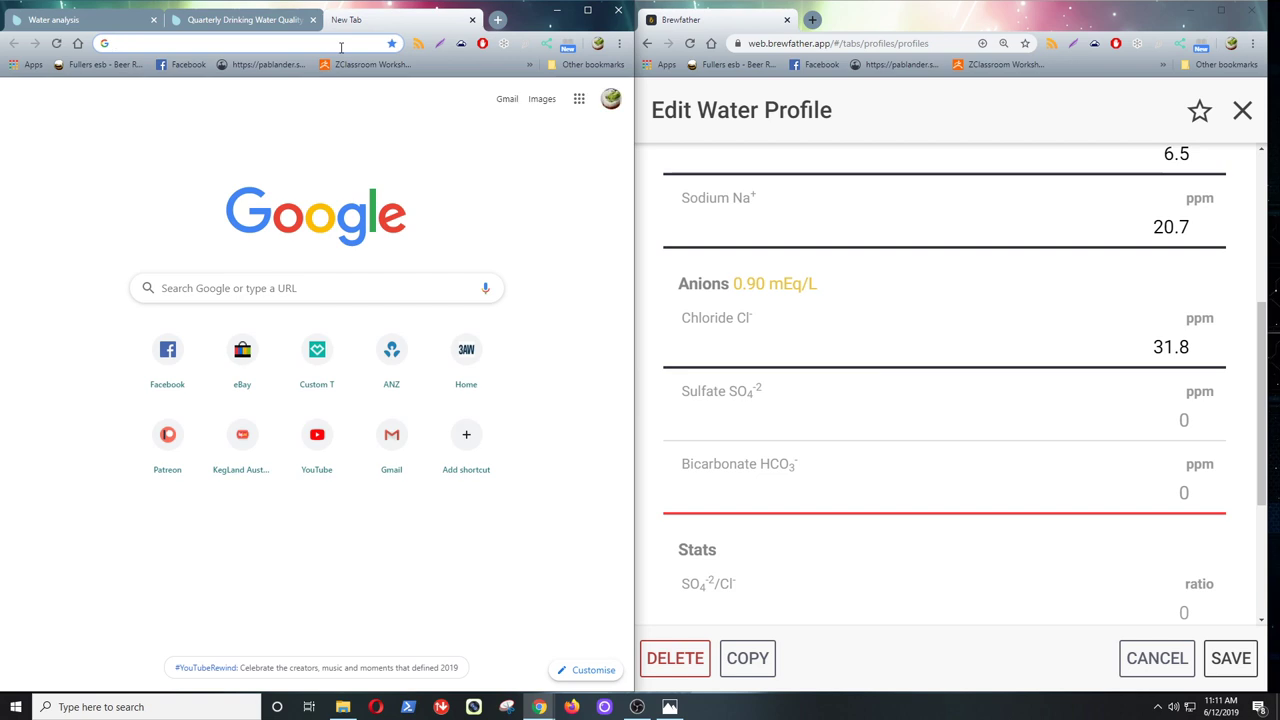
{"action": "type", "text": "49"}
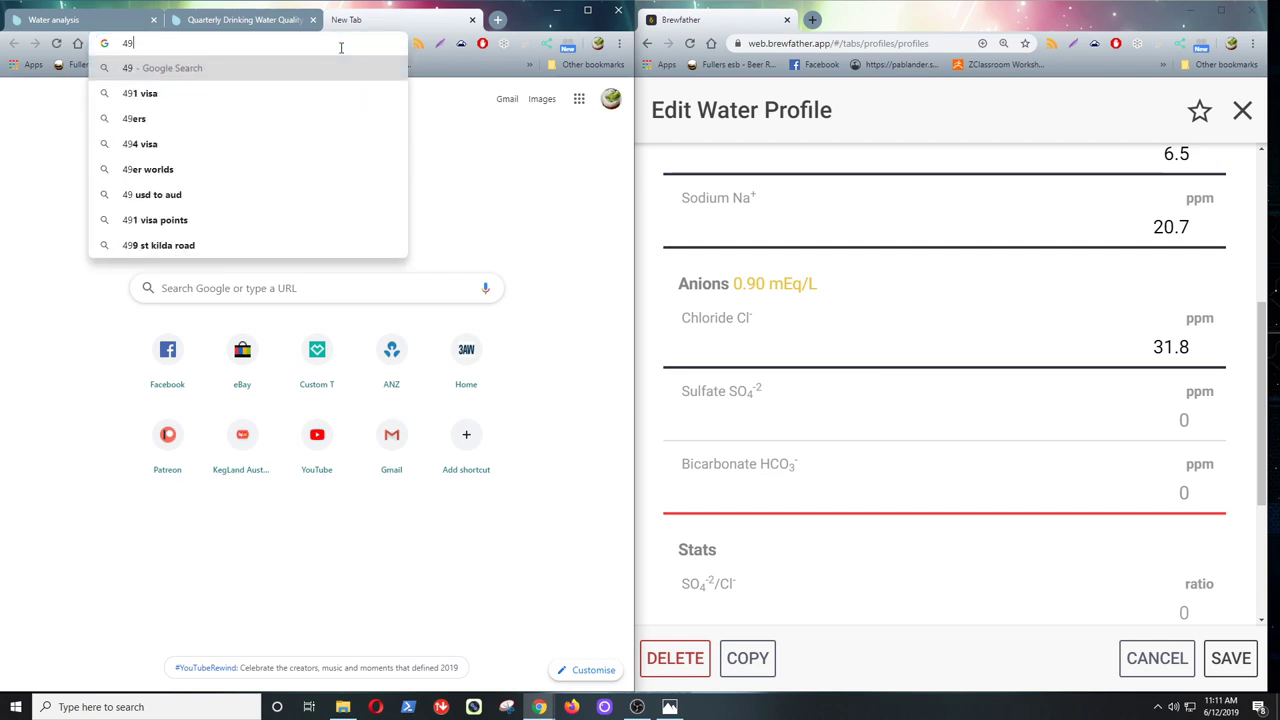
{"action": "type", "text": "*1.2"}
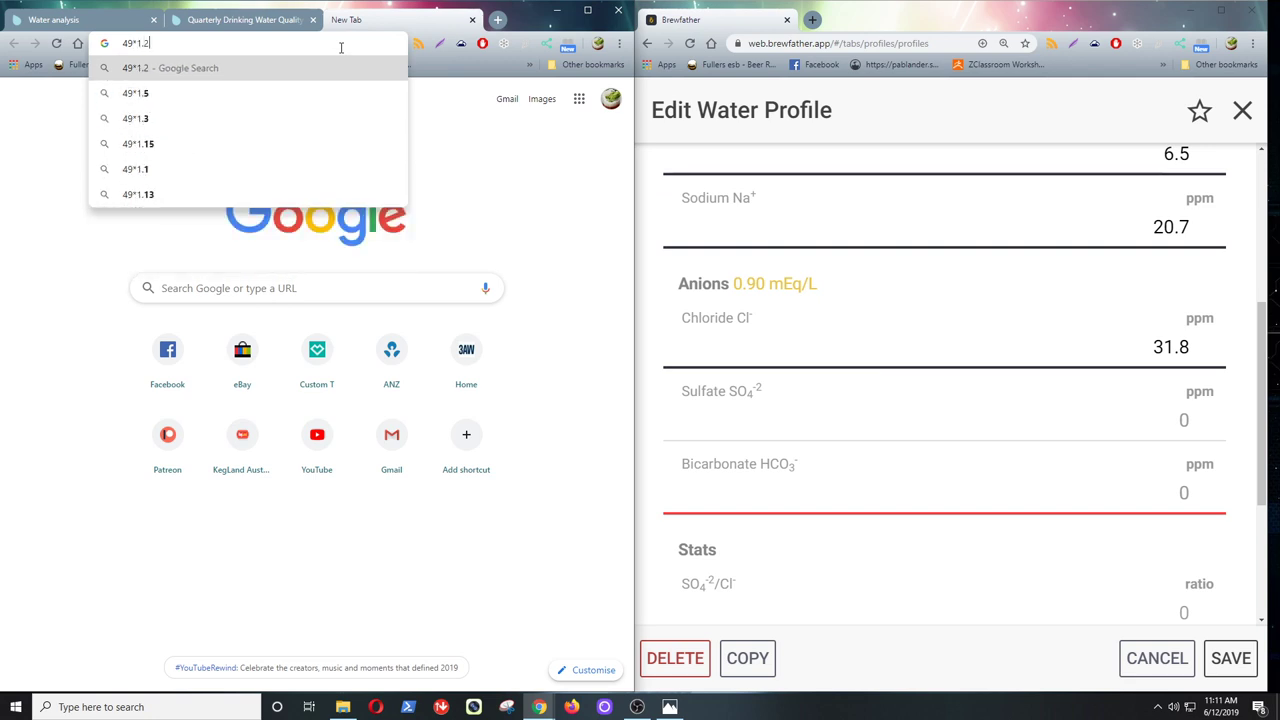
{"action": "type", "text": "2"}
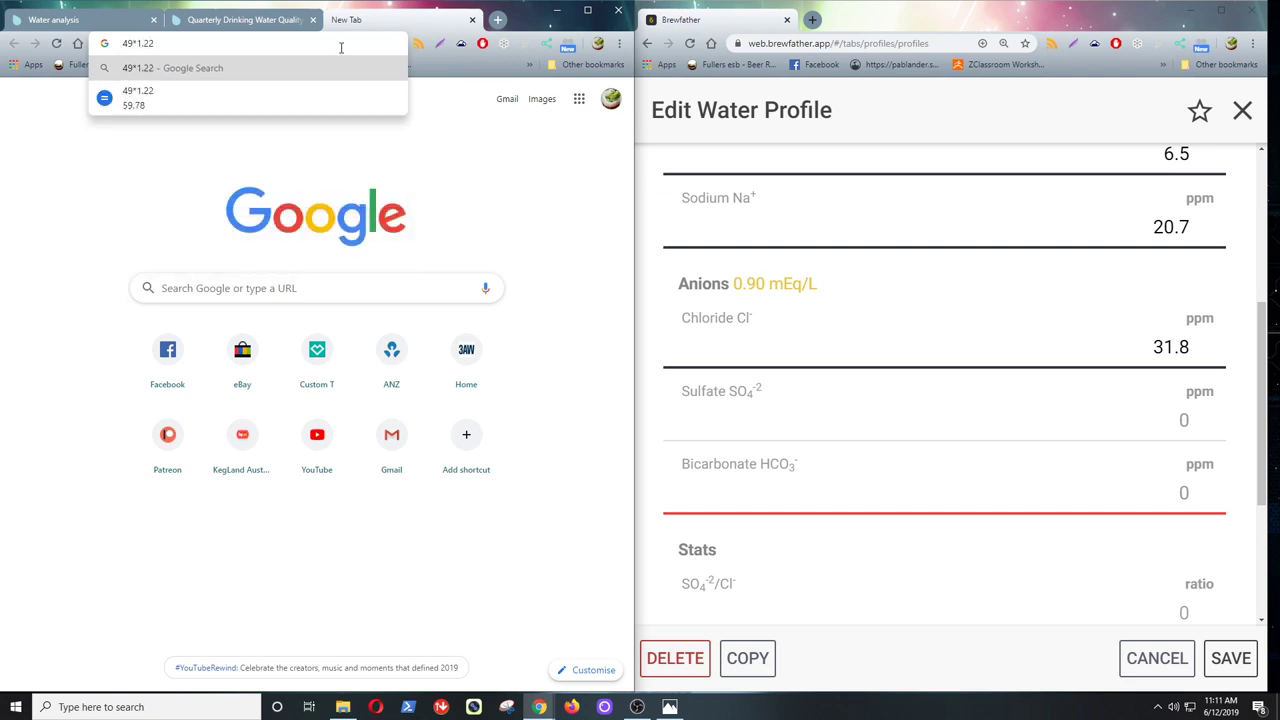
{"action": "type", "text": "="}
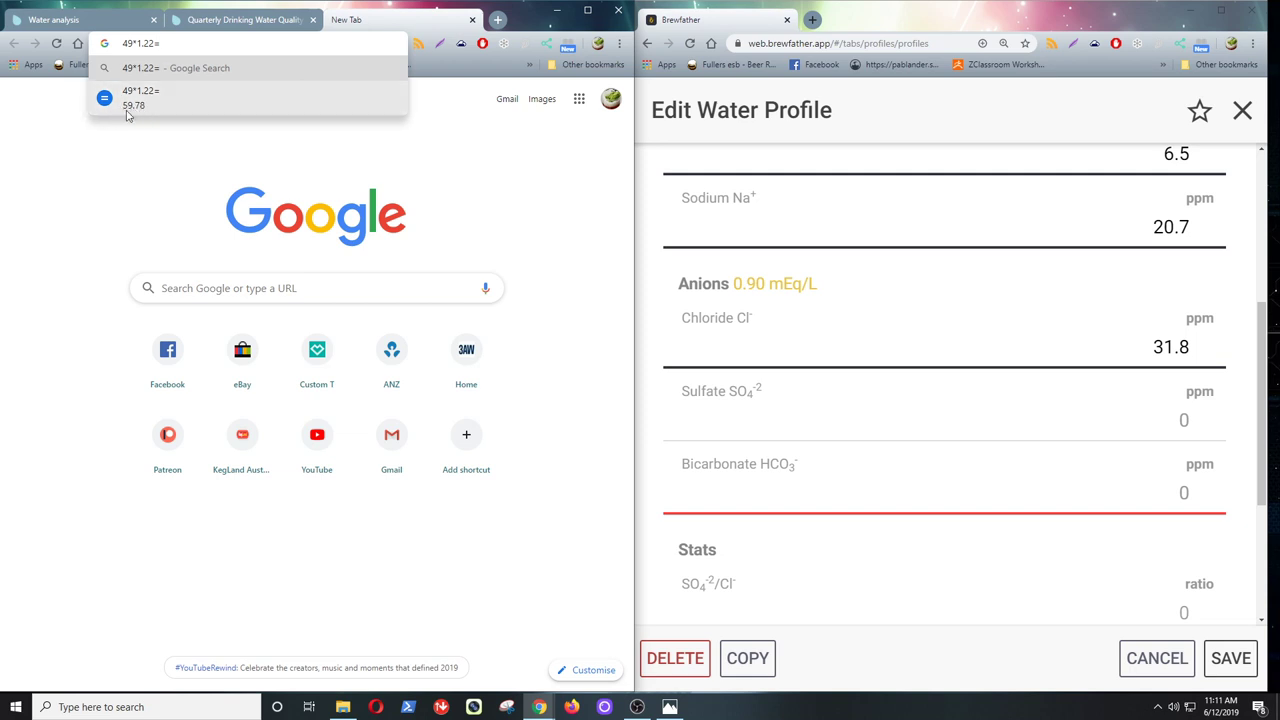
{"action": "left_click", "coordinate": [1183, 493]}
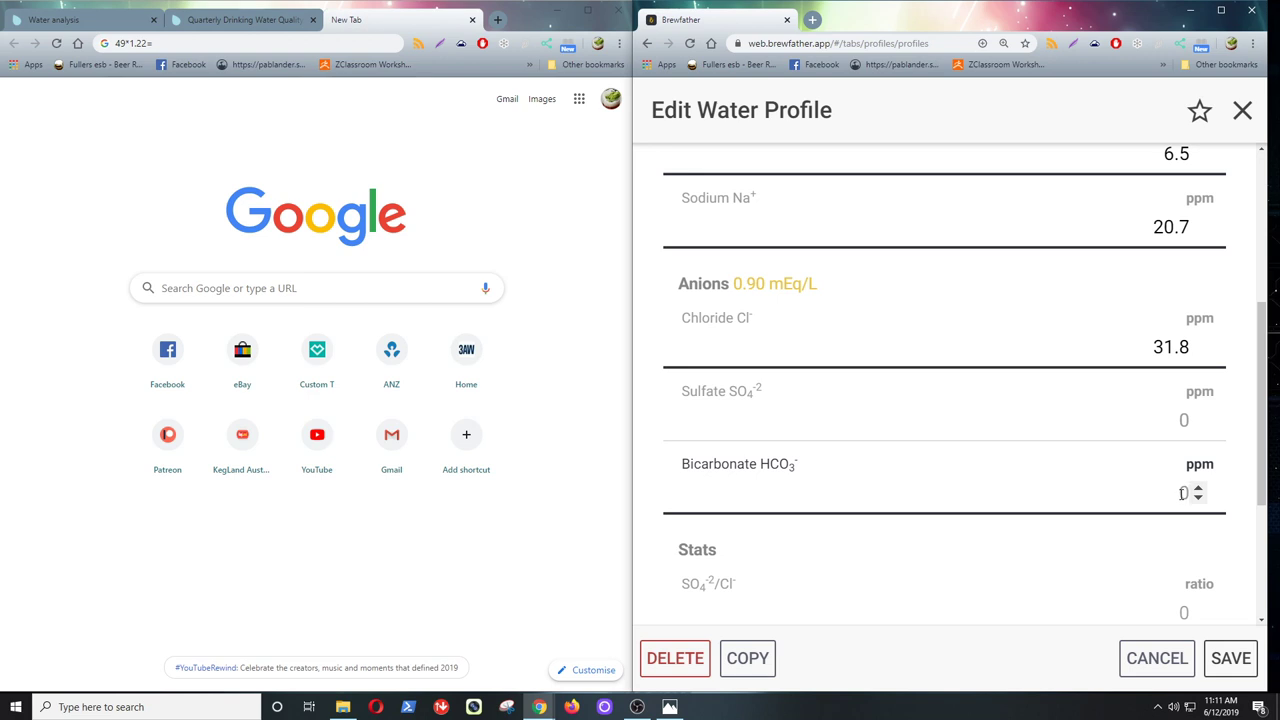
{"action": "type", "text": "59.78"}
{"action": "key", "text": "Tab"}
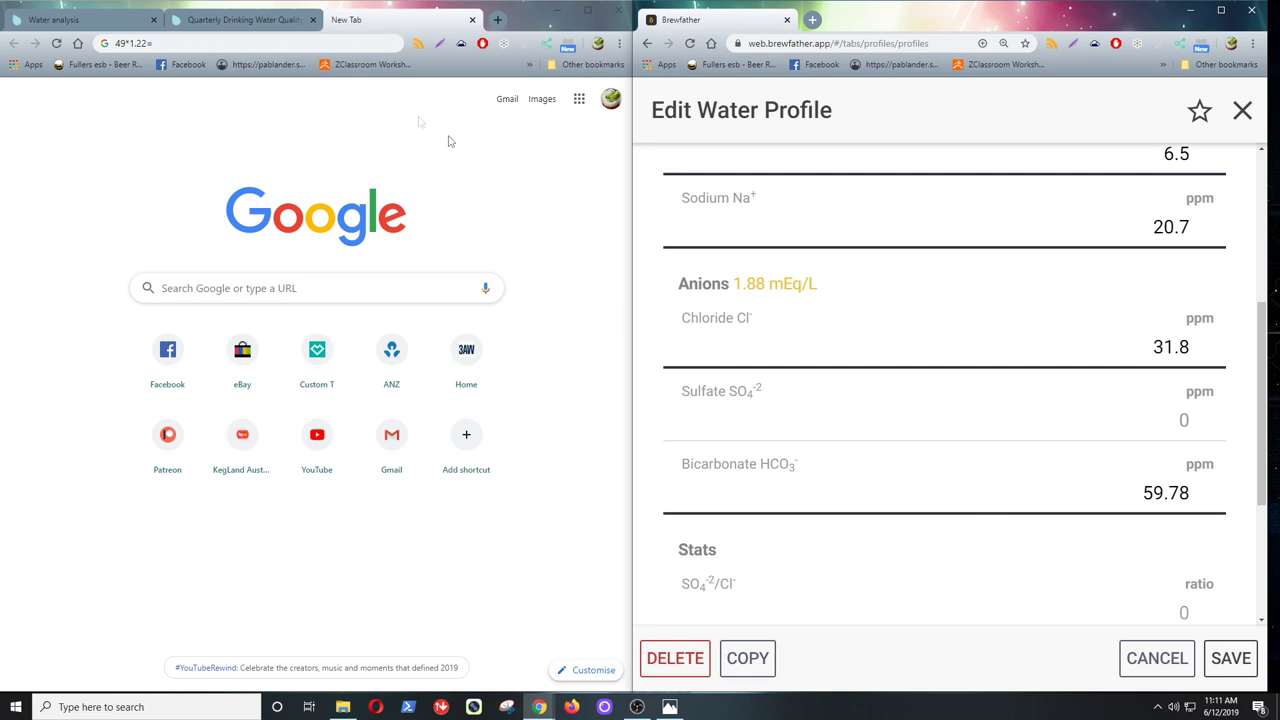
{"action": "left_click", "coordinate": [238, 20]}
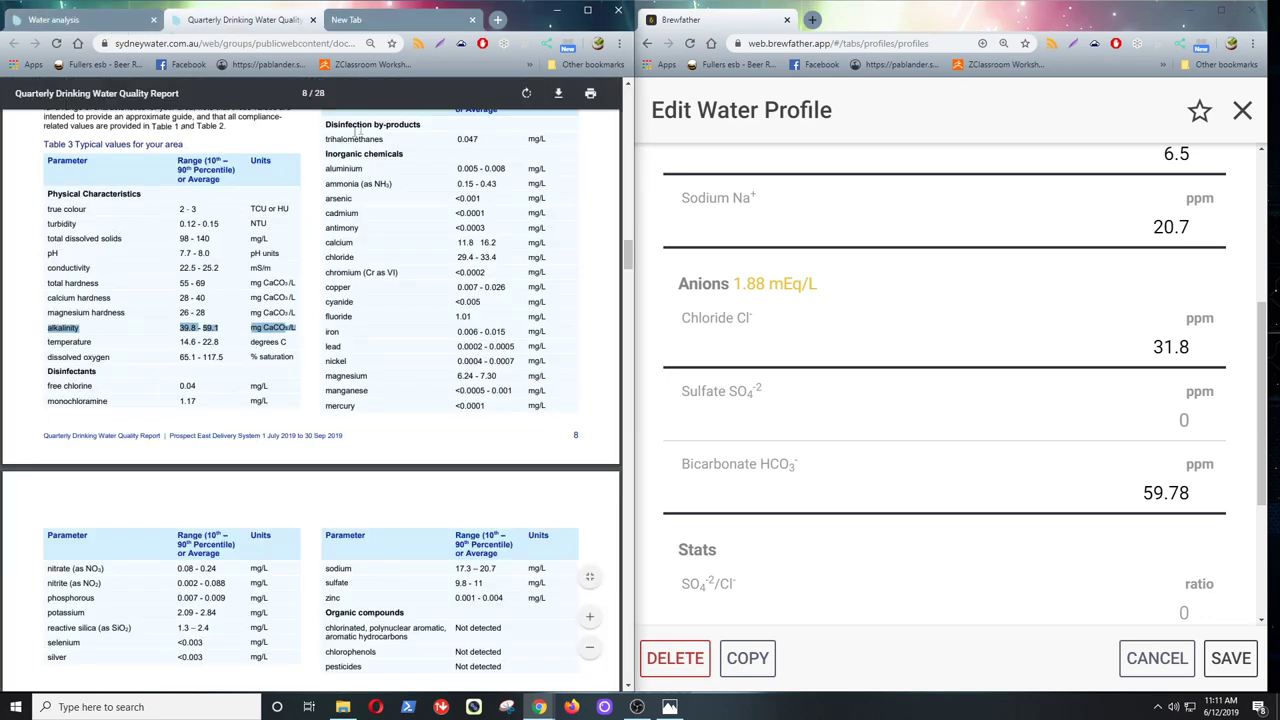
- Mark the report's 9.8–11 mg/L sulfate row and enter sulfate 10.4 ppm
{"action": "scroll", "coordinate": [363, 389], "scroll_direction": "down", "scroll_amount": 3}
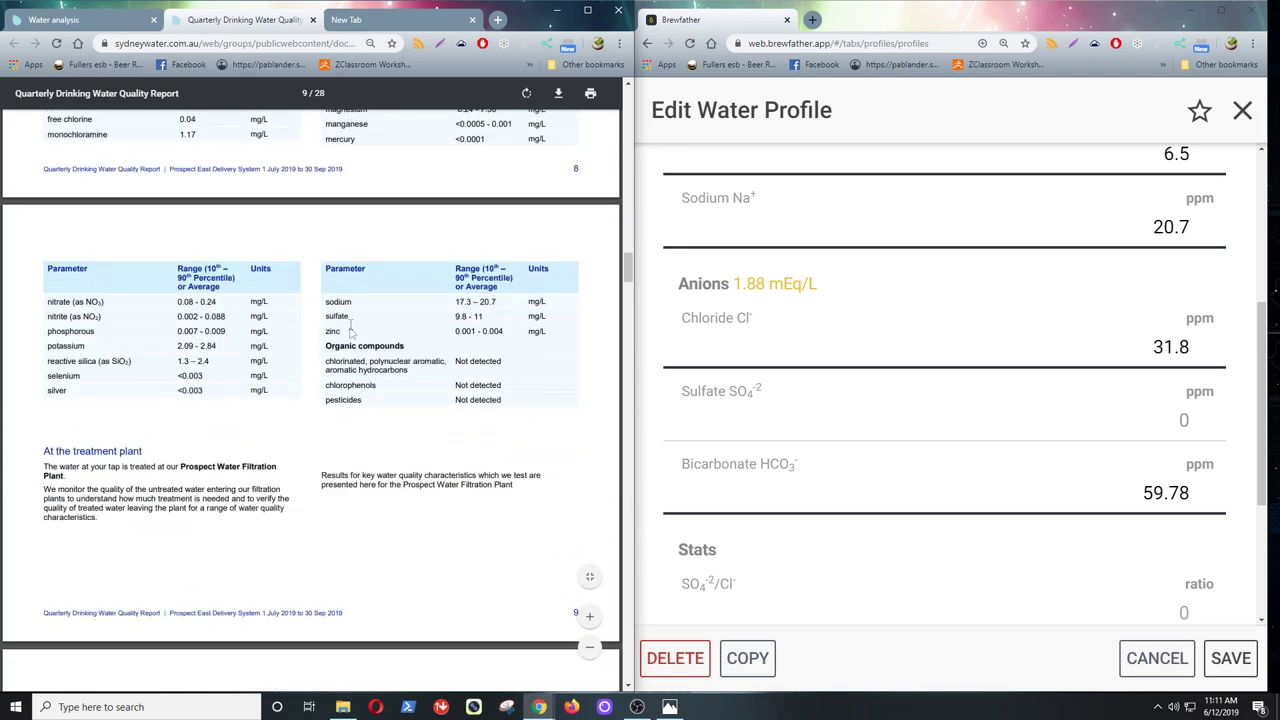
{"action": "left_click_drag", "start_coordinate": [323, 315], "coordinate": [543, 316]}
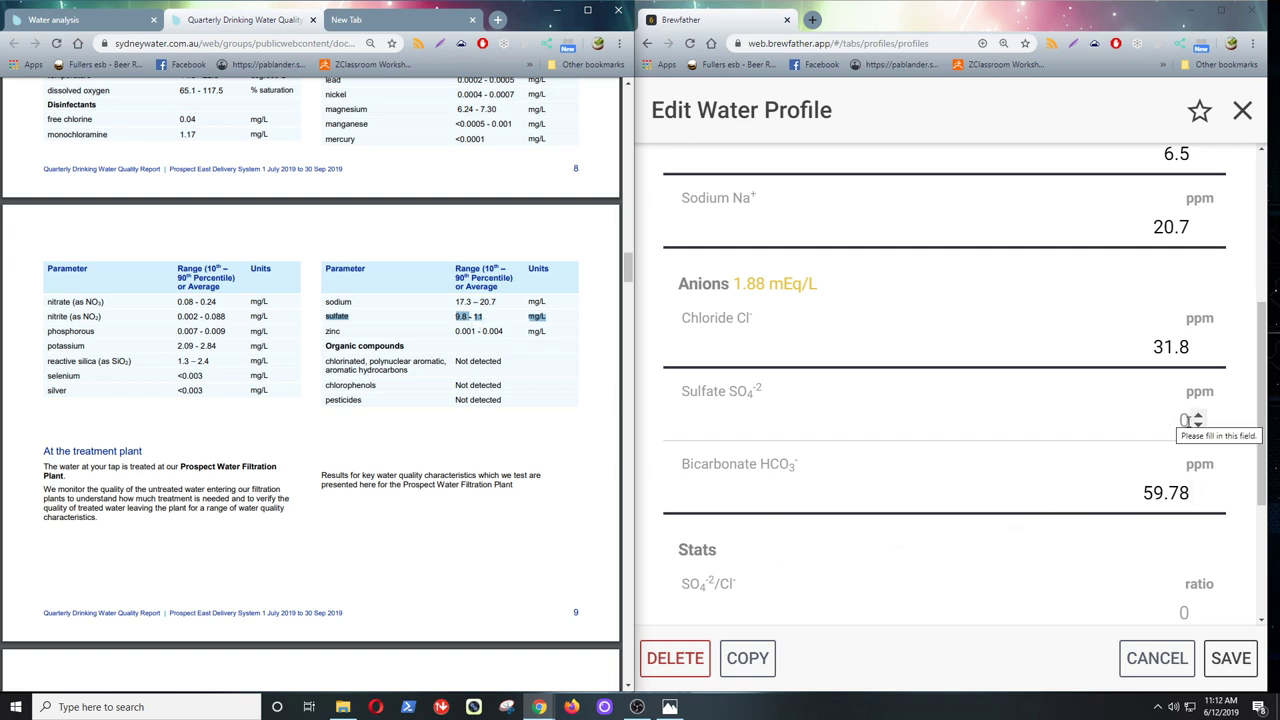
{"action": "left_click", "coordinate": [1173, 420]}
{"action": "type", "text": "10.4"}
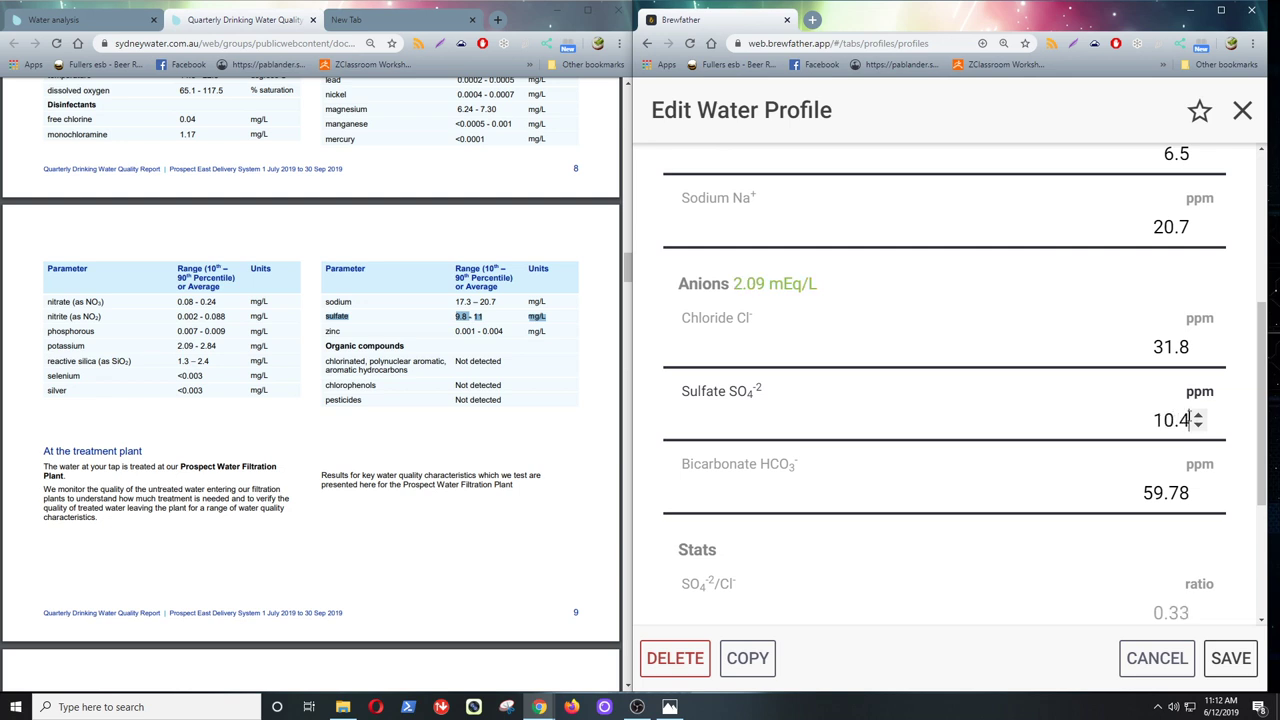
{"action": "mouse_move", "coordinate": [1266, 405]}
{"action": "left_mouse_down"}
{"action": "mouse_move", "coordinate": [1275, 565]}
{"action": "mouse_move", "coordinate": [1274, 205]}
{"action": "mouse_move", "coordinate": [1277, 410]}
{"action": "left_mouse_up"}
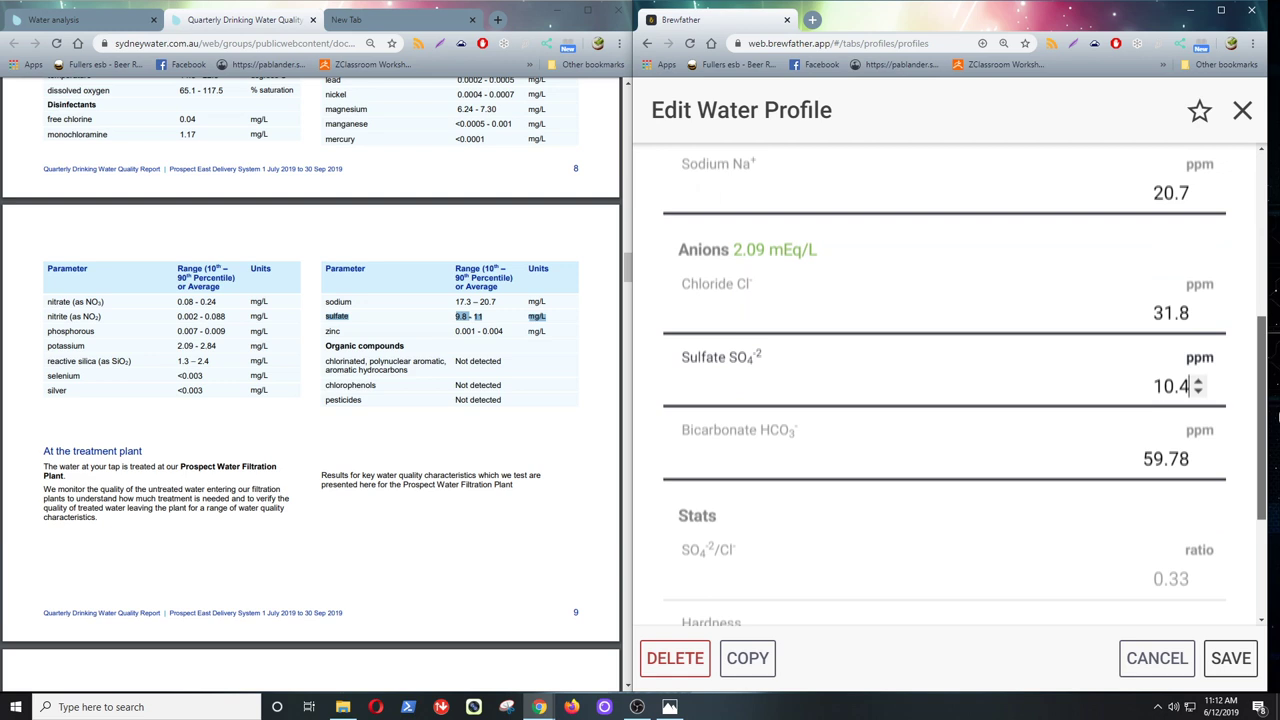
{"action": "scroll", "coordinate": [944, 387], "scroll_direction": "down", "scroll_amount": 2}
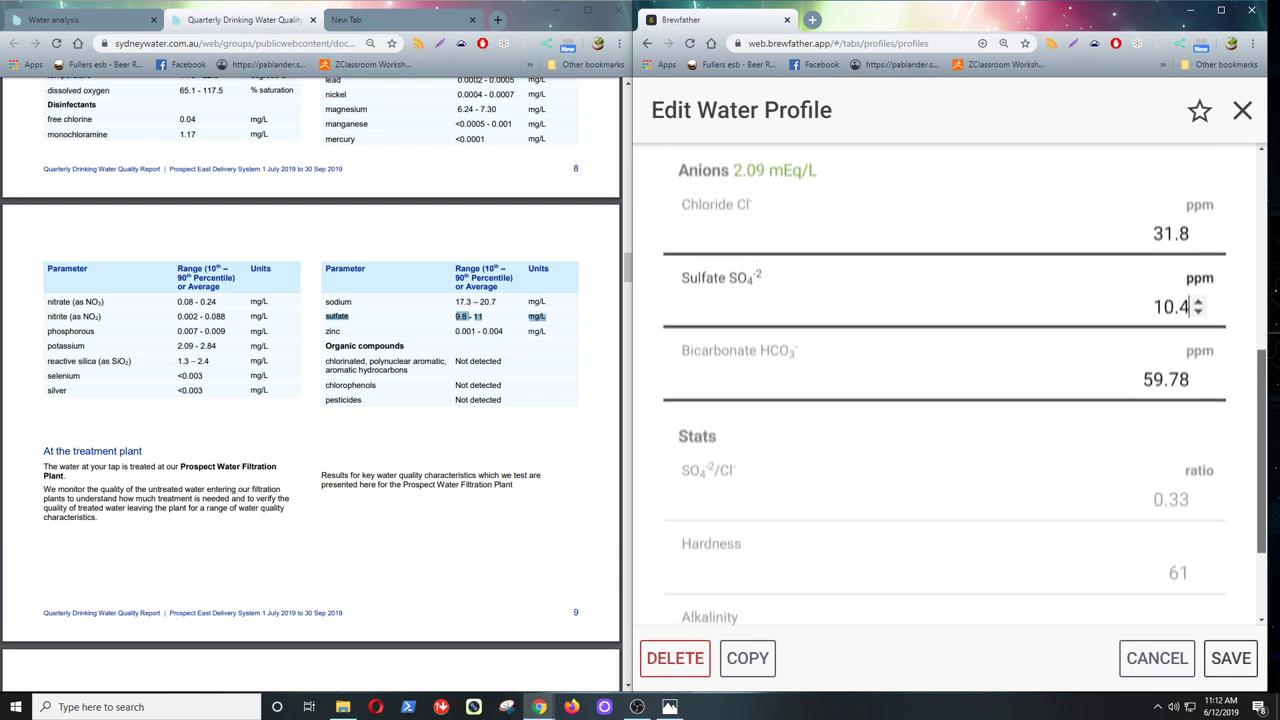
{"action": "scroll", "coordinate": [944, 387], "scroll_direction": "down", "scroll_amount": 3}
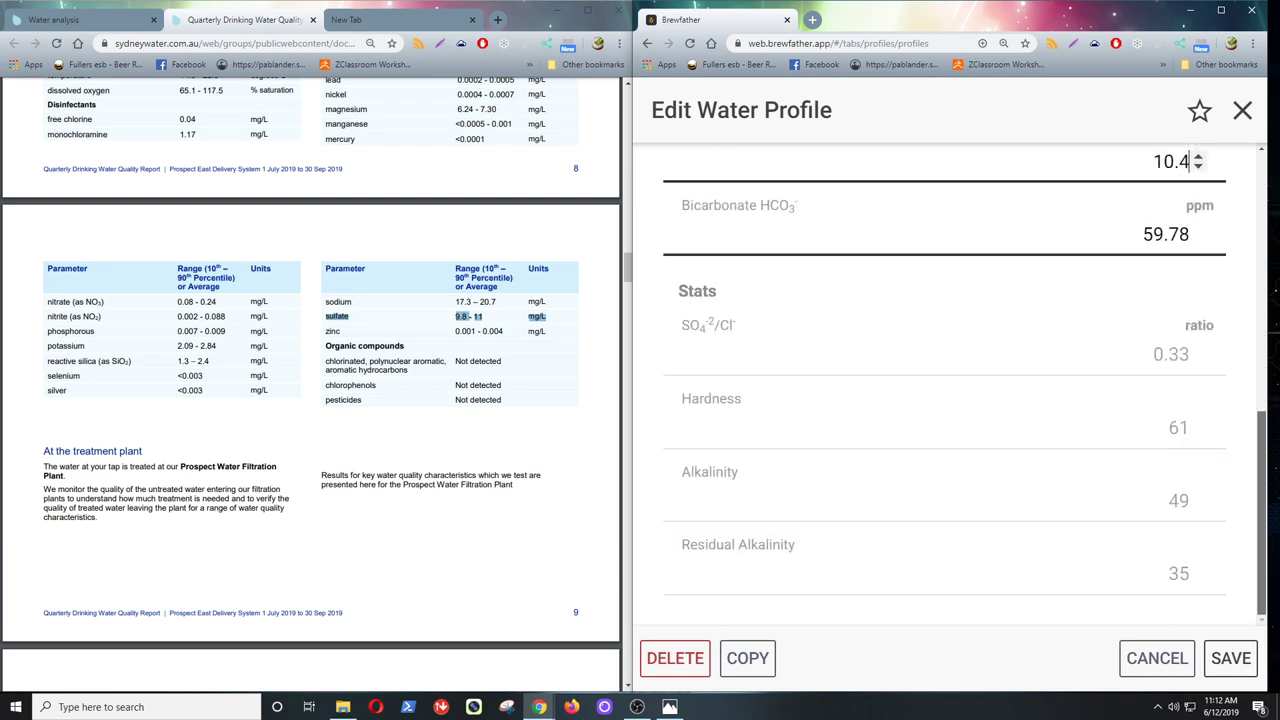
- Save the Merrylands, NSW profile, maximize the window, and close the water profile list
{"action": "left_click", "coordinate": [1228, 668]}
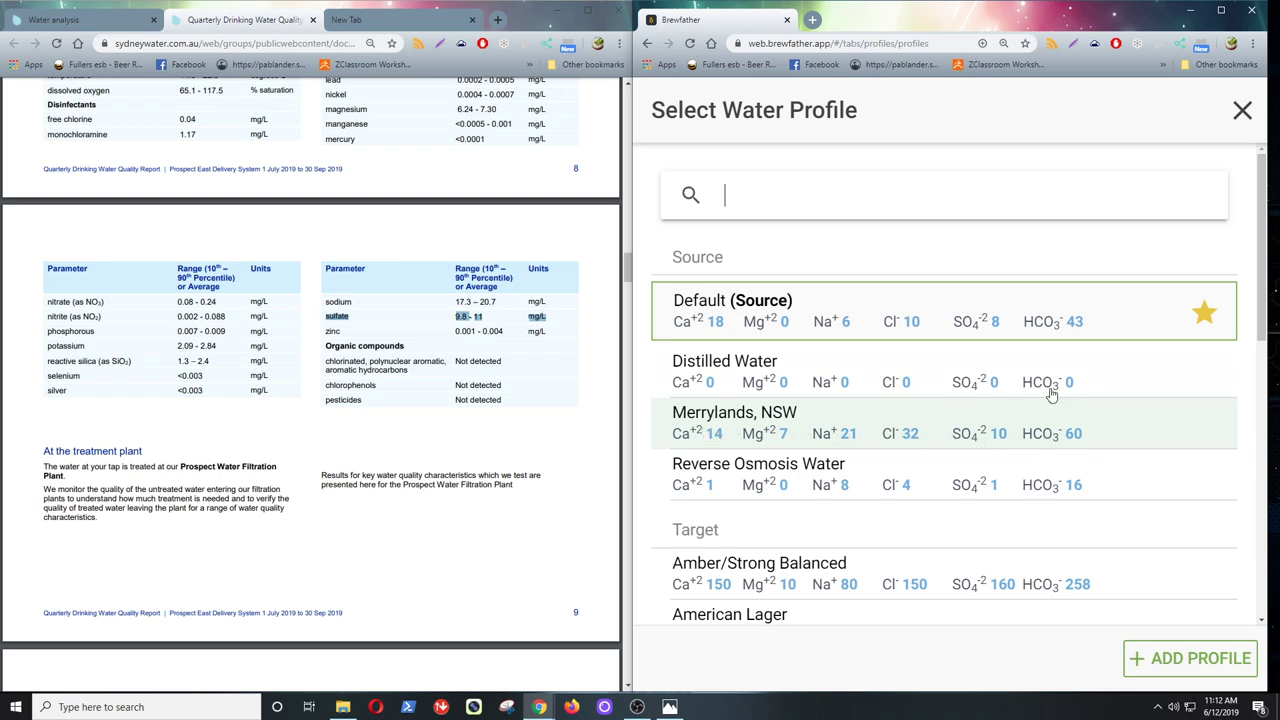
{"action": "left_click", "coordinate": [1222, 12]}
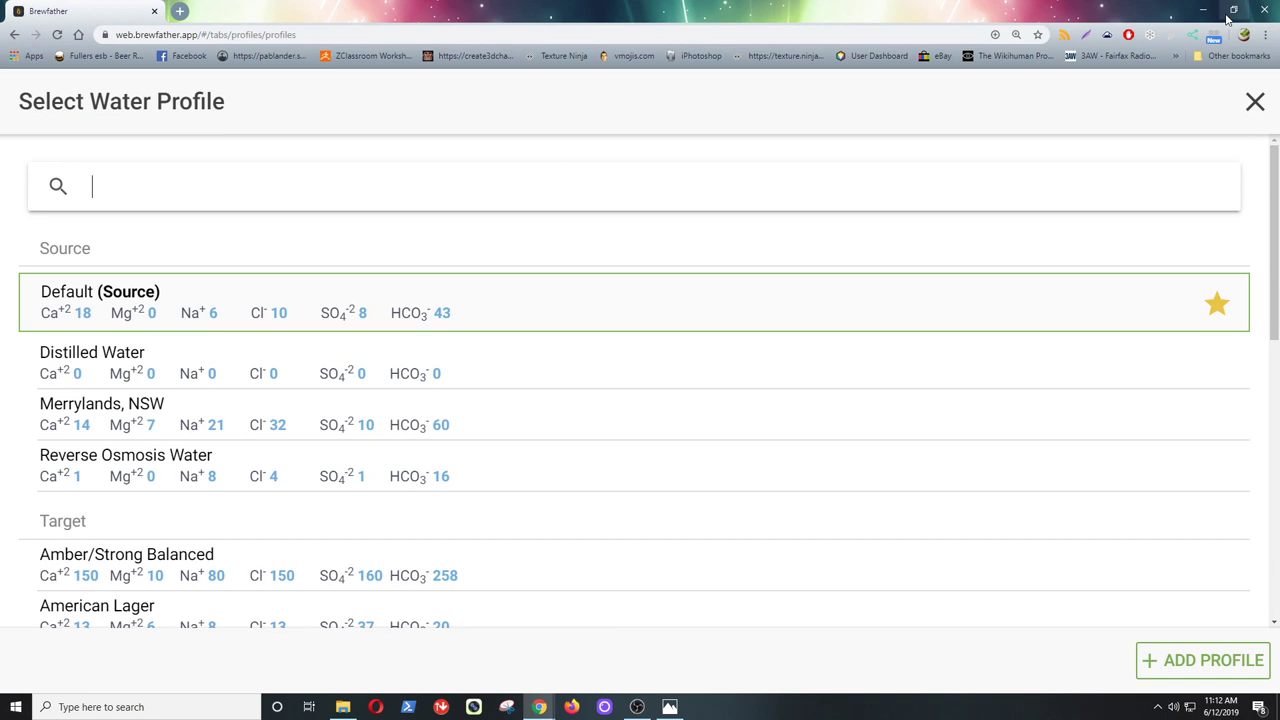
{"action": "left_click", "coordinate": [1253, 104]}
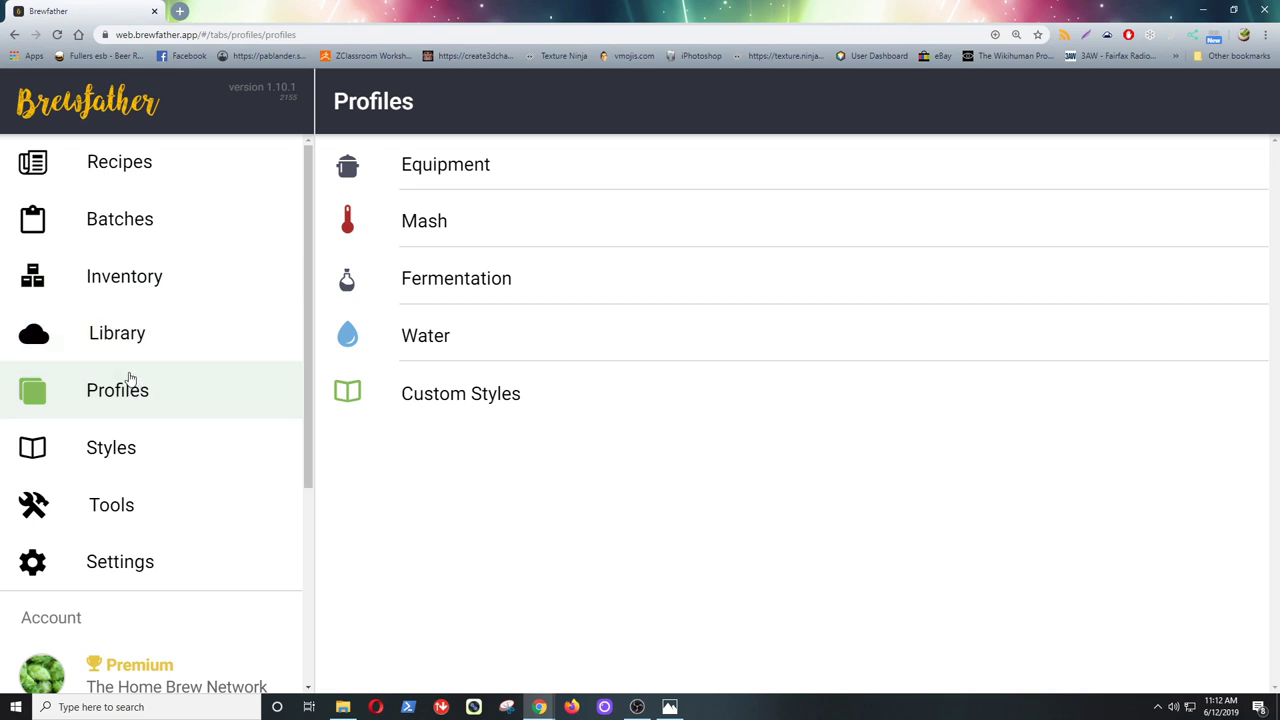
- Open the US West Coast IPA recipe and bring up its water section showing 34.48 L at pH 5.65
{"action": "left_click", "coordinate": [108, 157]}
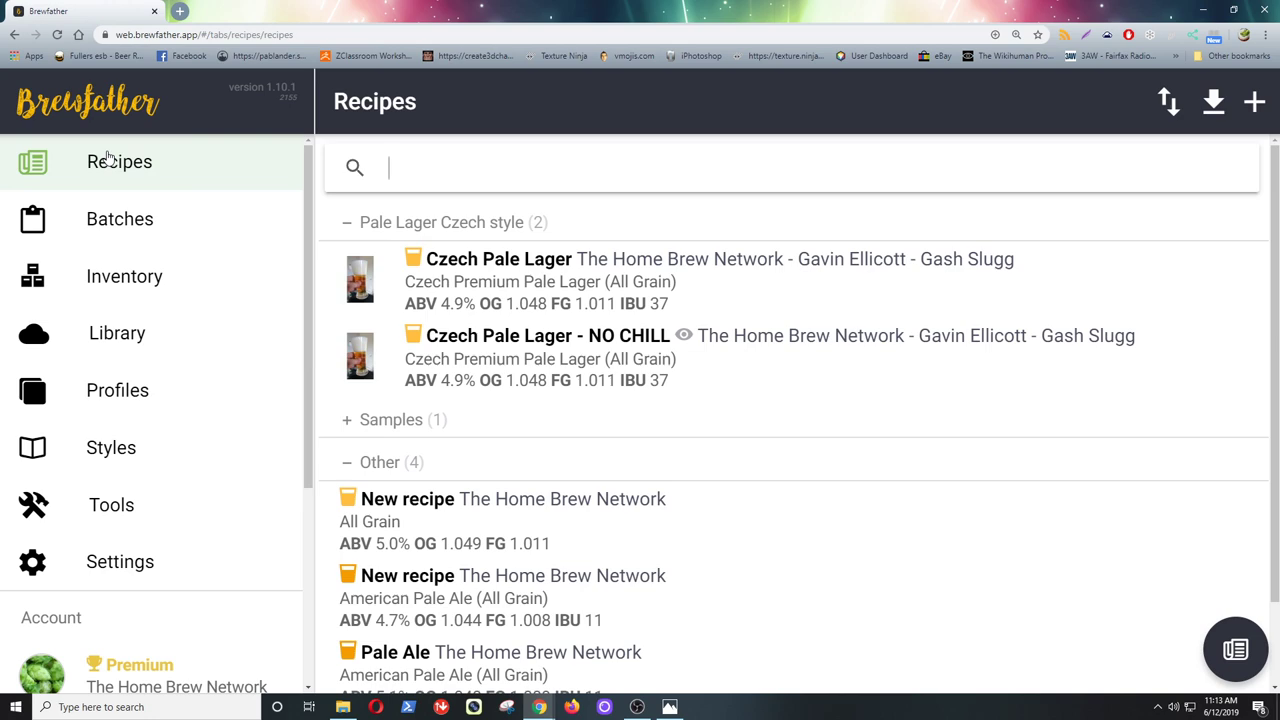
{"action": "scroll", "coordinate": [729, 565], "scroll_direction": "down", "scroll_amount": 1}
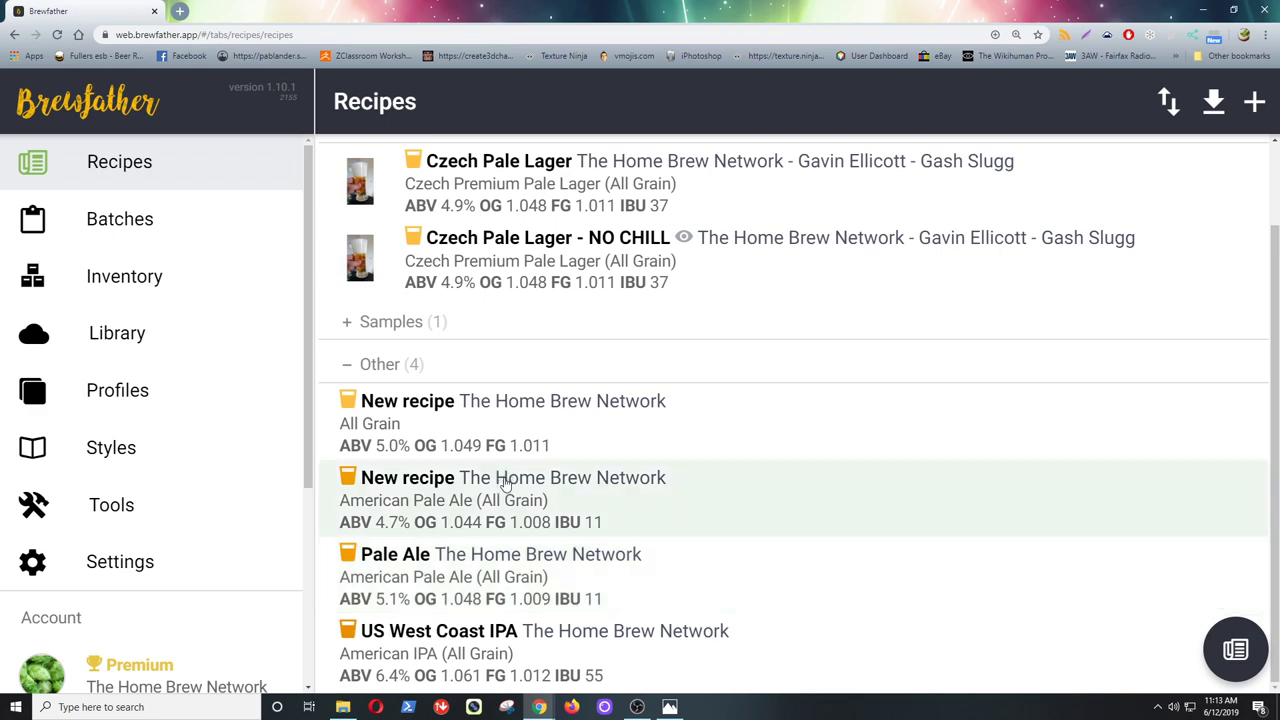
{"action": "left_click", "coordinate": [531, 627]}
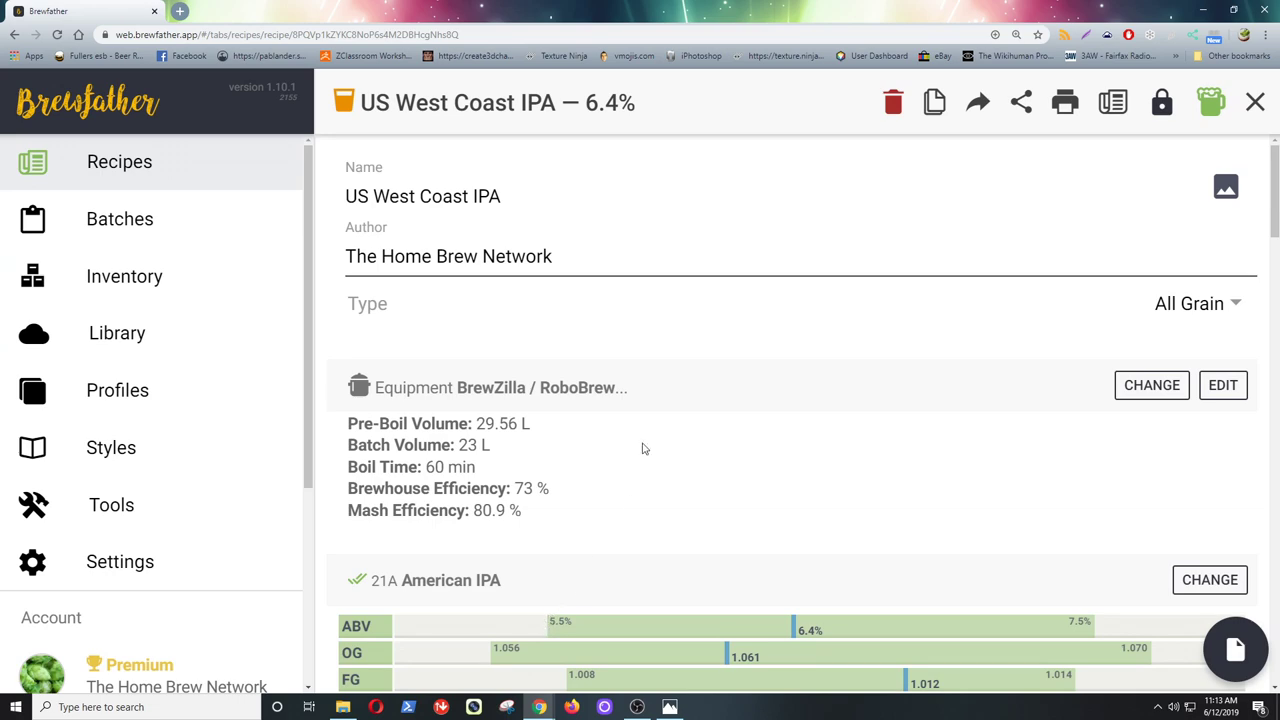
{"action": "scroll", "coordinate": [643, 448], "scroll_direction": "down", "scroll_amount": 3}
{"action": "scroll", "coordinate": [643, 448], "scroll_direction": "down", "scroll_amount": 7}
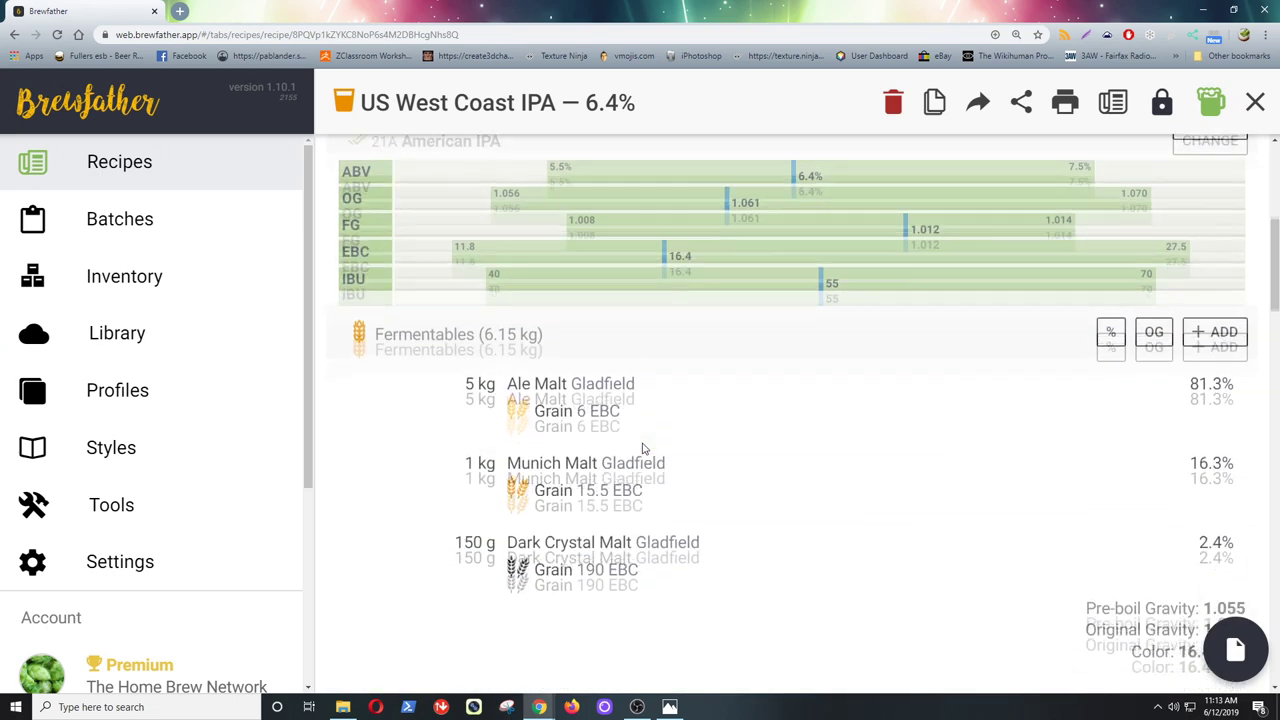
{"action": "scroll", "coordinate": [643, 450], "scroll_direction": "down", "scroll_amount": 9}
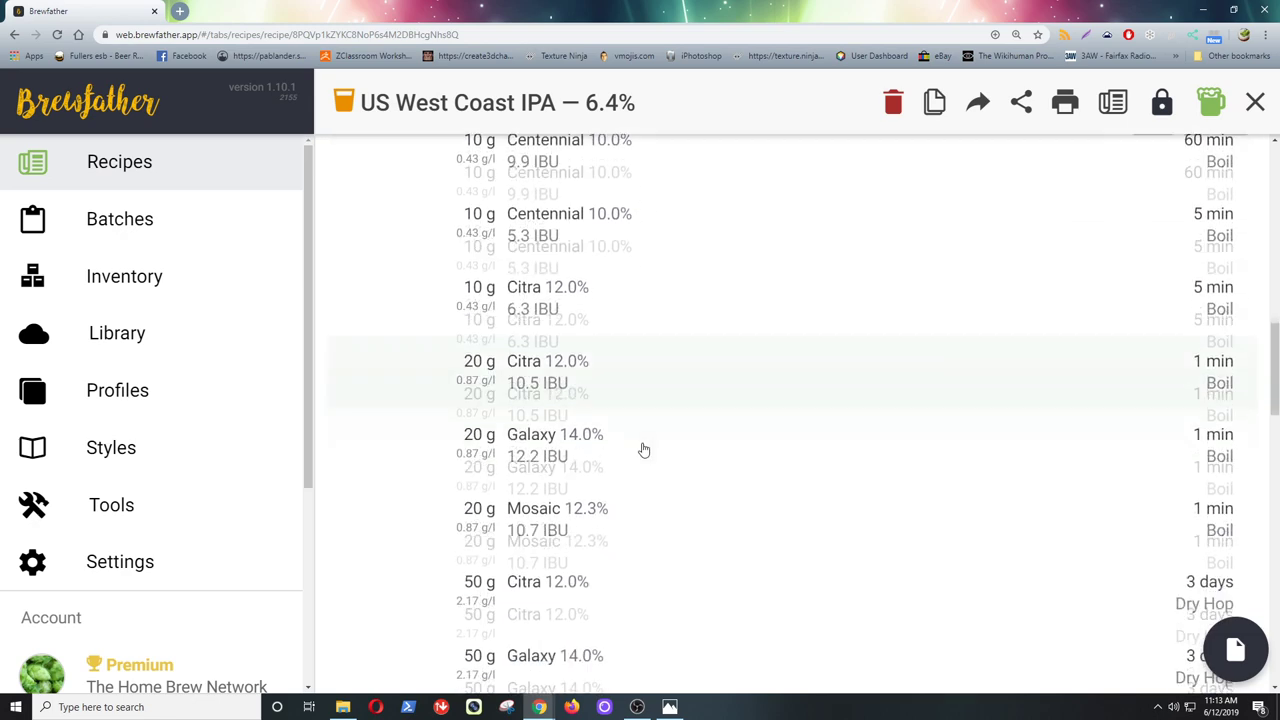
{"action": "scroll", "coordinate": [644, 450], "scroll_direction": "down", "scroll_amount": 6}
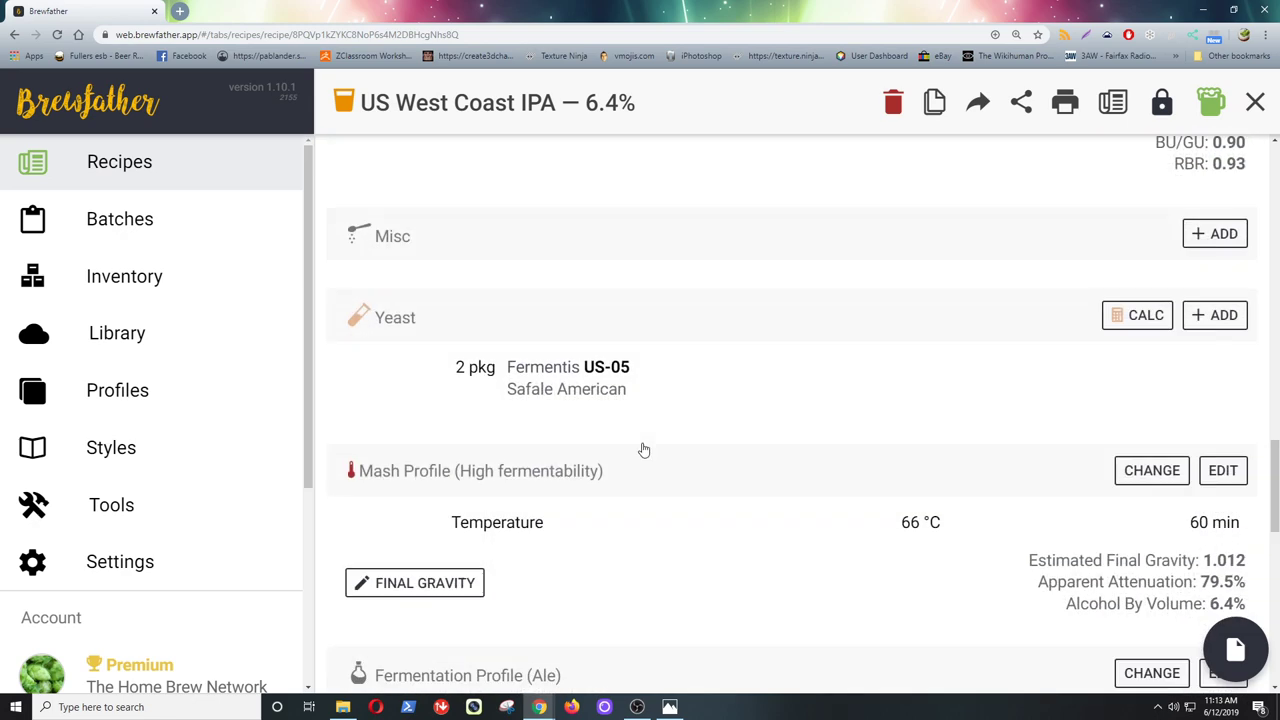
{"action": "scroll", "coordinate": [644, 450], "scroll_direction": "down", "scroll_amount": 2}
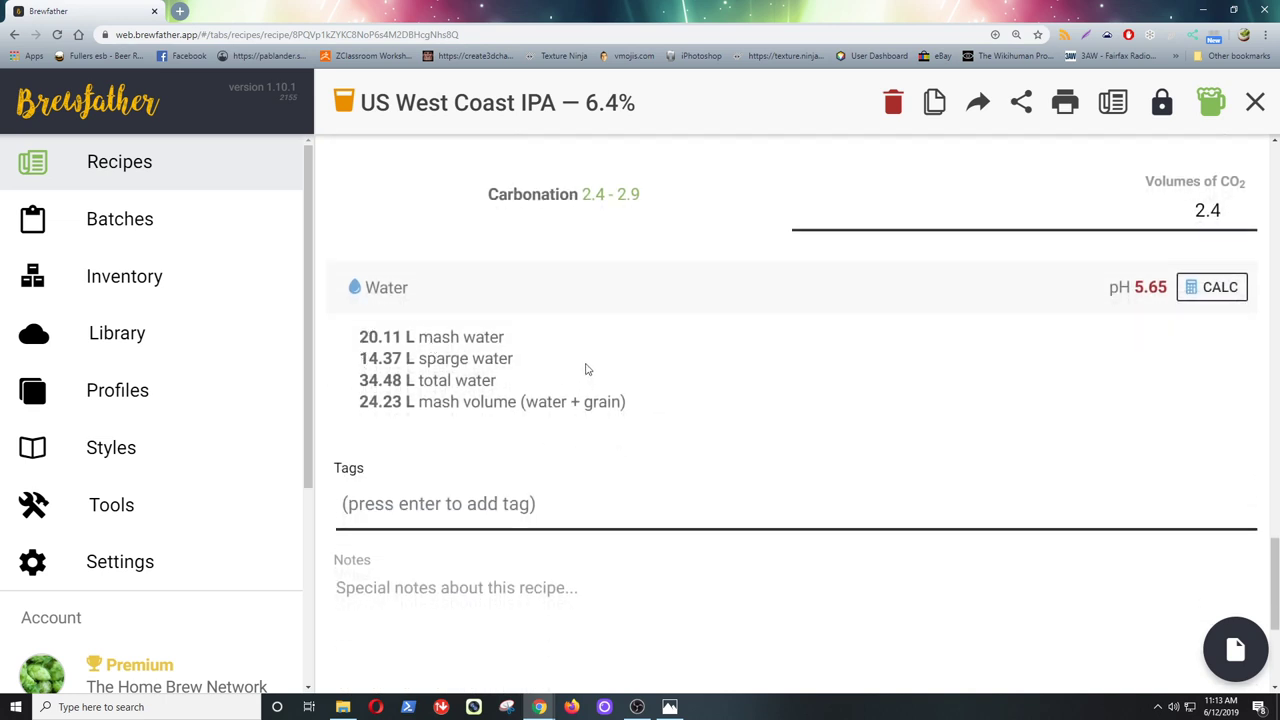
- In the water calculator, set Merrylands, NSW as the source water, shifting mash pH to 5.67
{"action": "left_click", "coordinate": [1214, 300]}
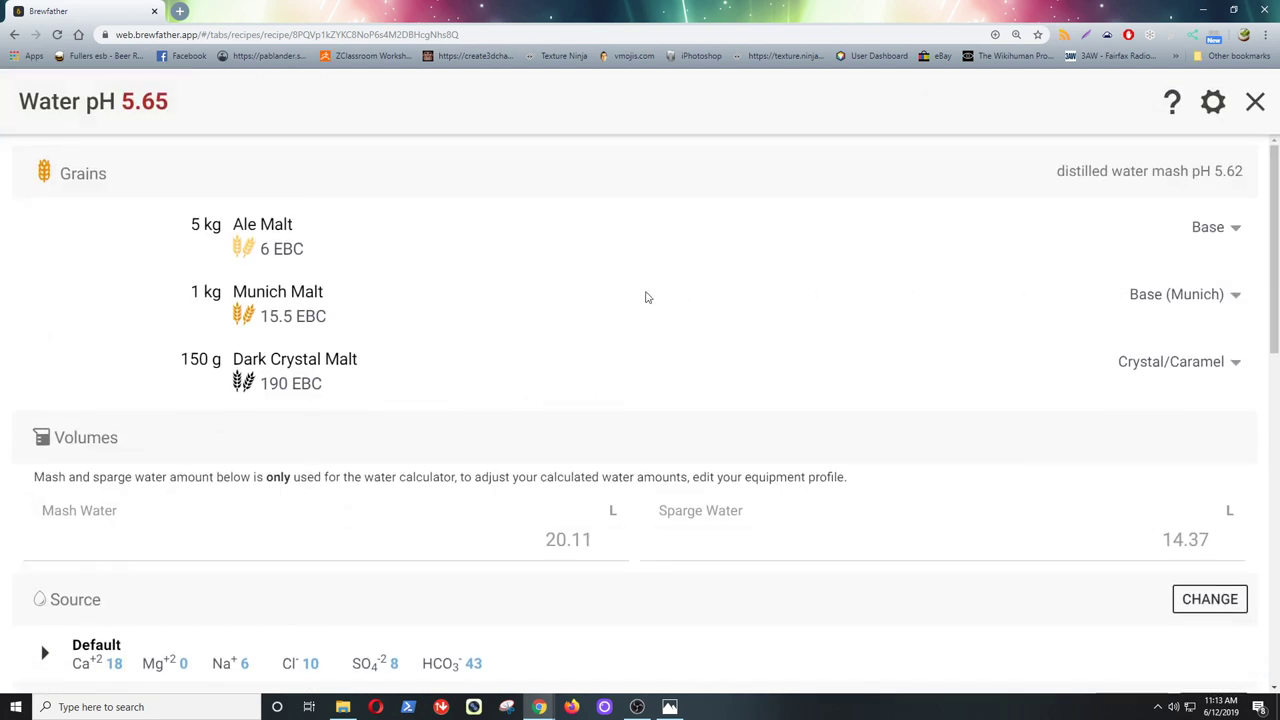
{"action": "scroll", "coordinate": [674, 349], "scroll_direction": "down", "scroll_amount": 3}
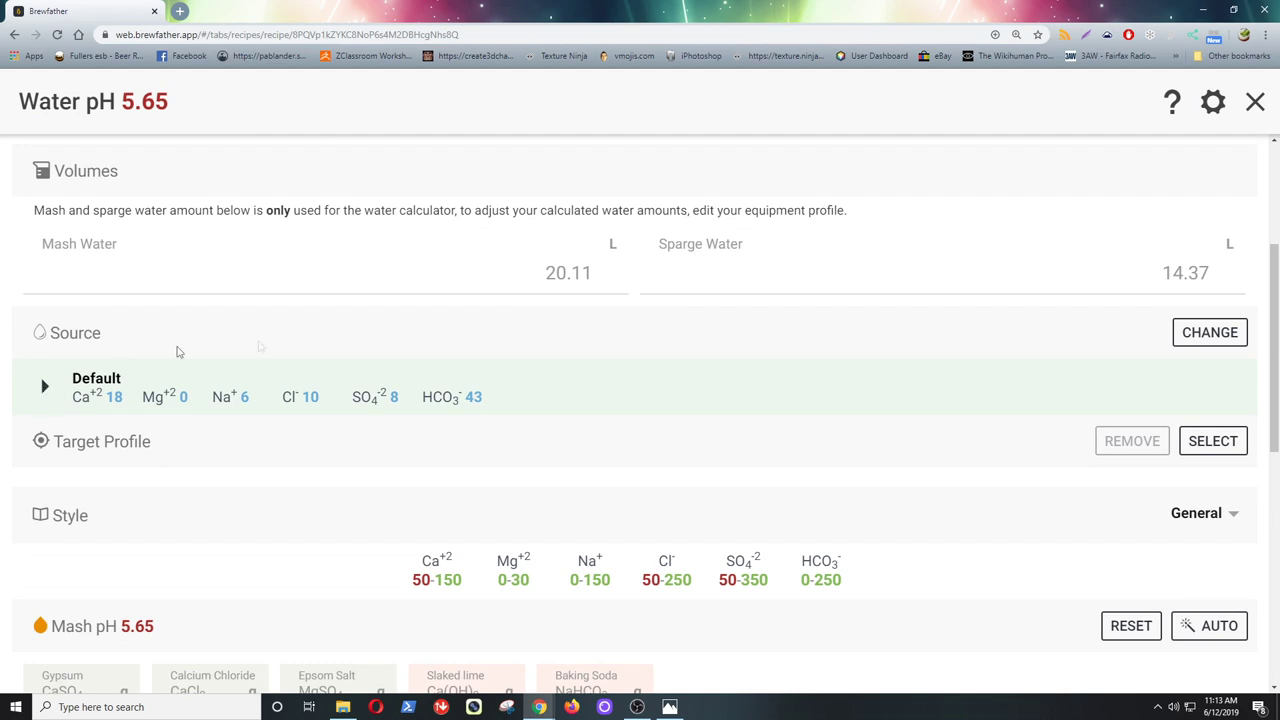
{"action": "left_click", "coordinate": [1210, 332]}
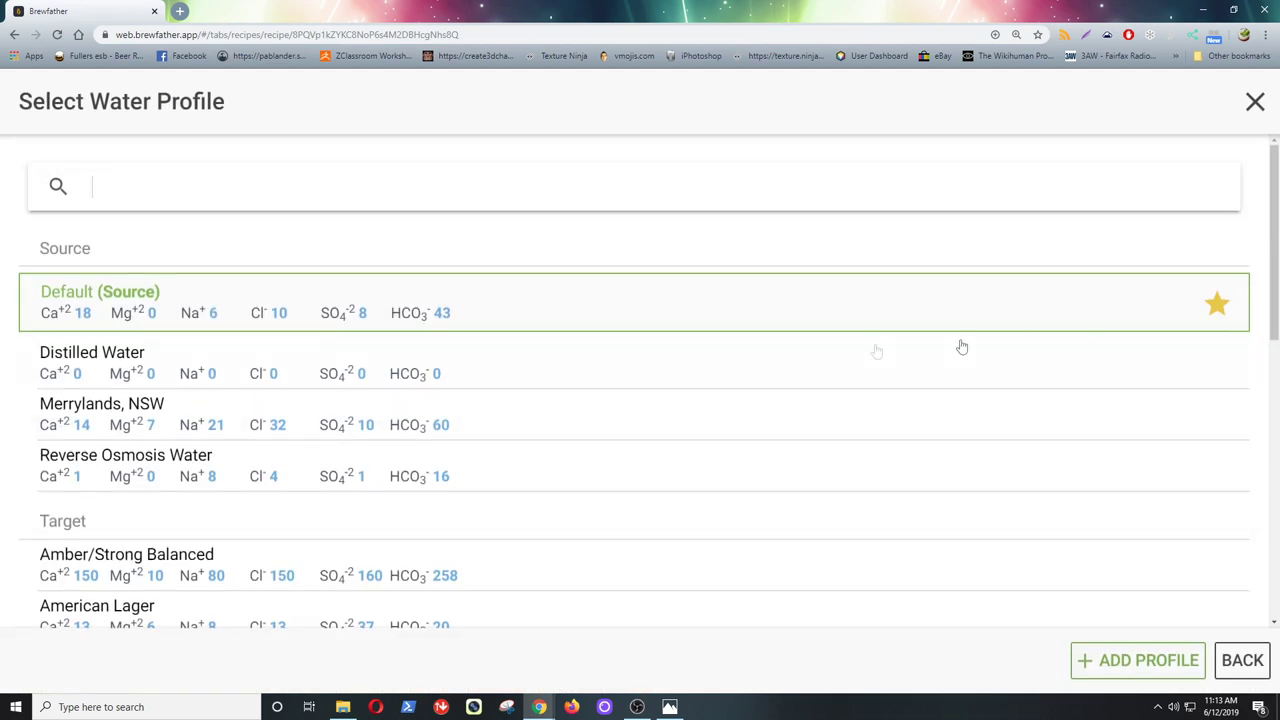
{"action": "left_click", "coordinate": [433, 418]}
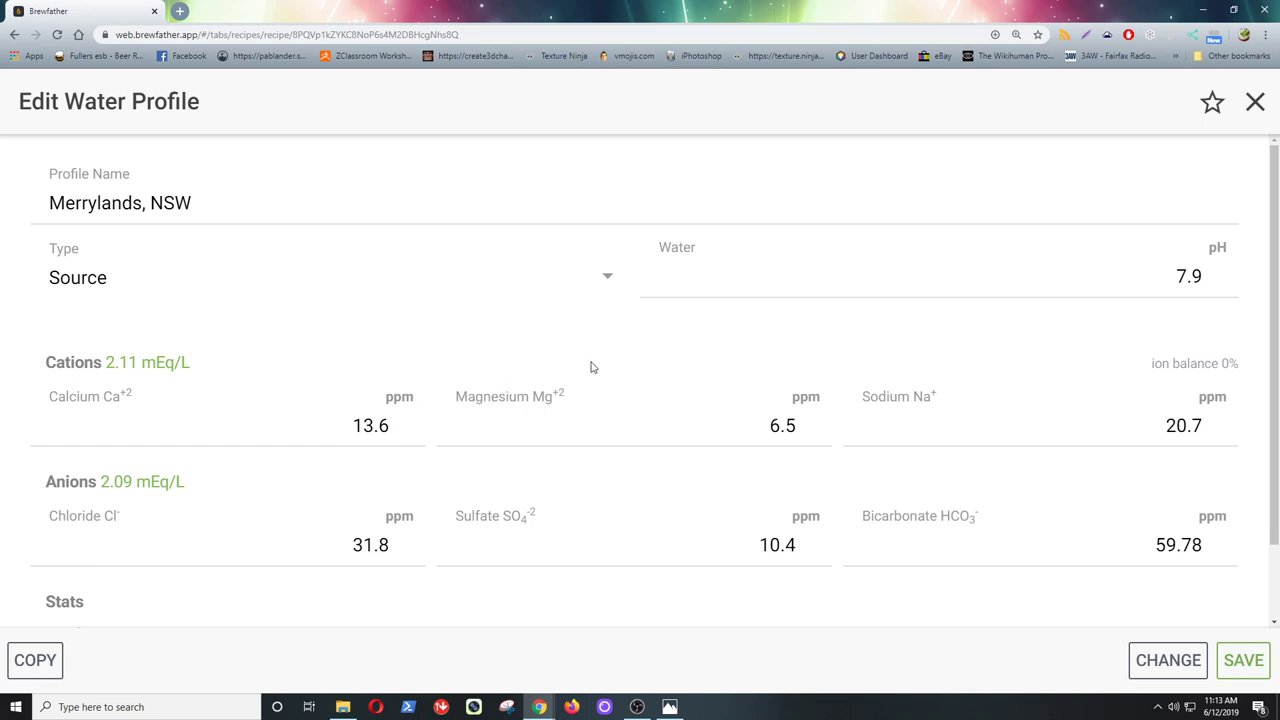
{"action": "scroll", "coordinate": [591, 367], "scroll_direction": "down", "scroll_amount": 1}
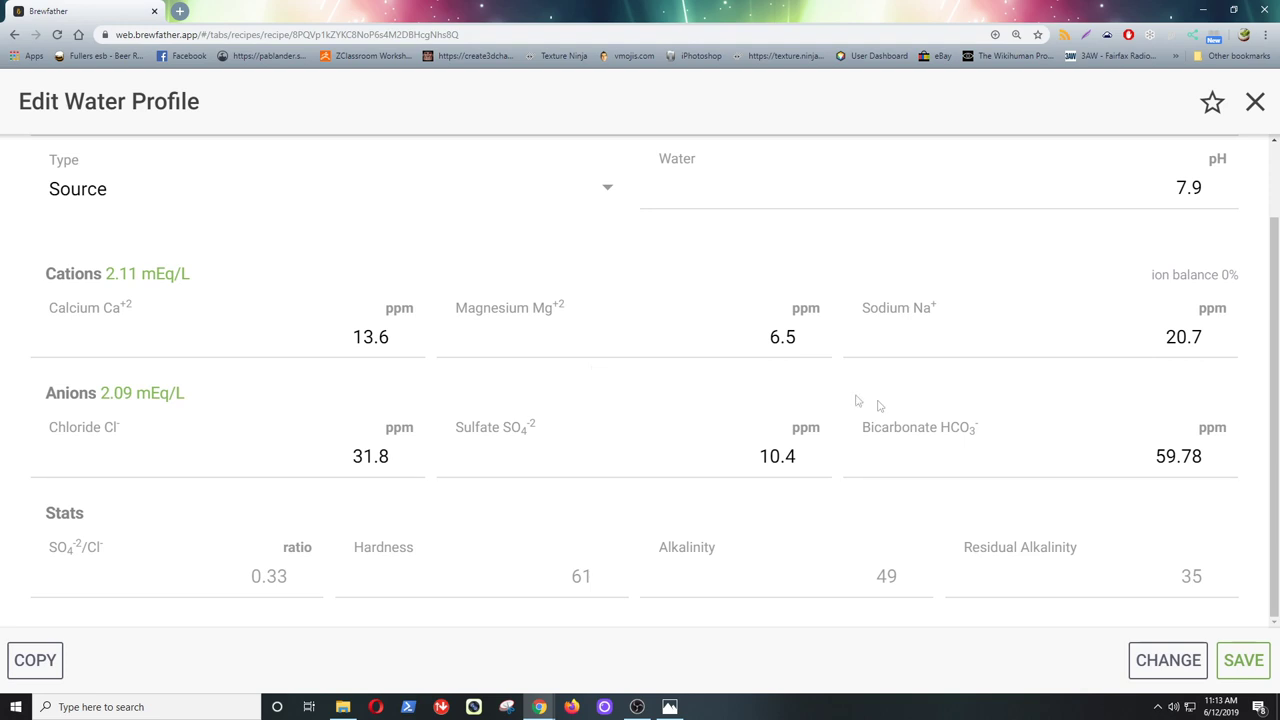
{"action": "left_click", "coordinate": [1244, 660]}
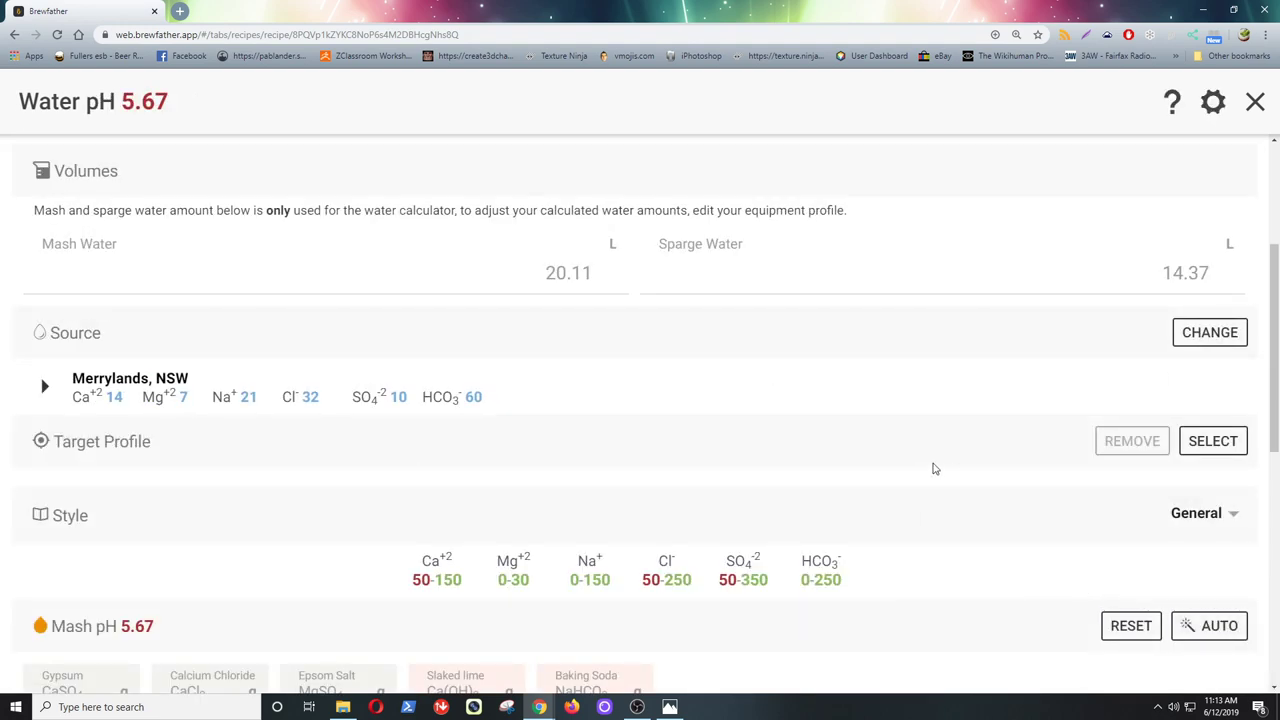
{"action": "scroll", "coordinate": [934, 469], "scroll_direction": "down", "scroll_amount": 1}
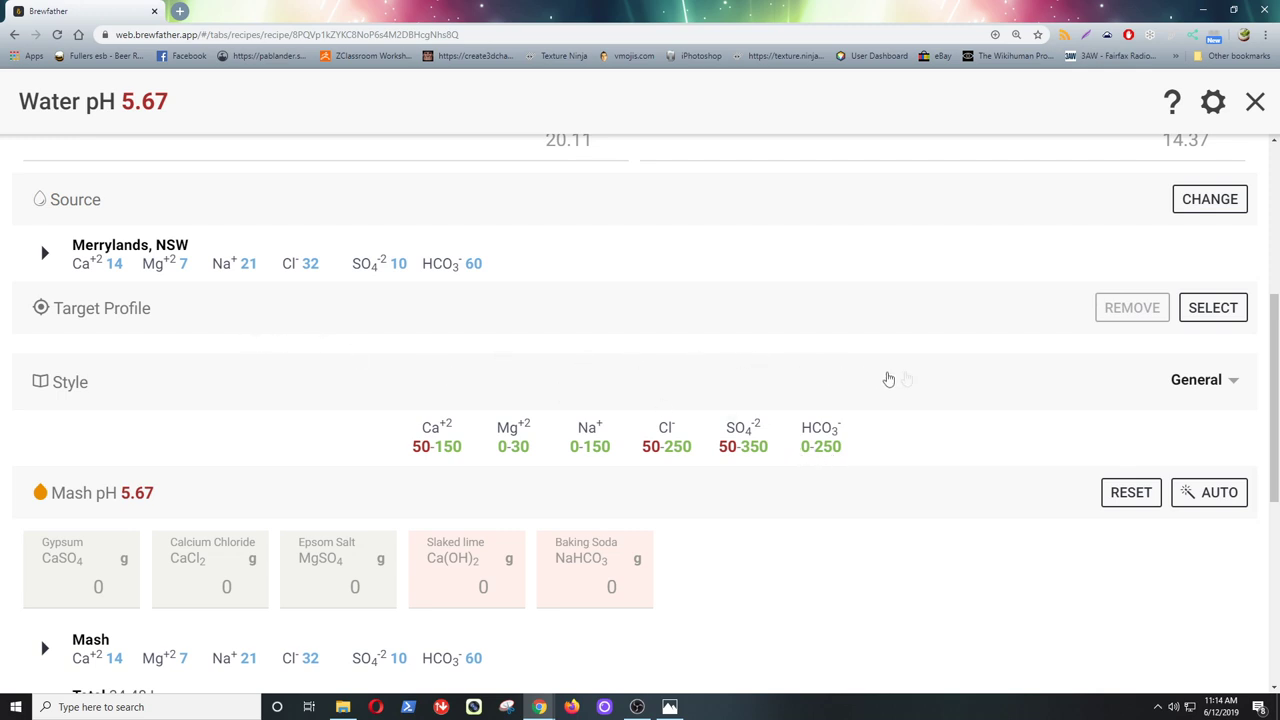
{"action": "left_click", "coordinate": [1193, 388]}
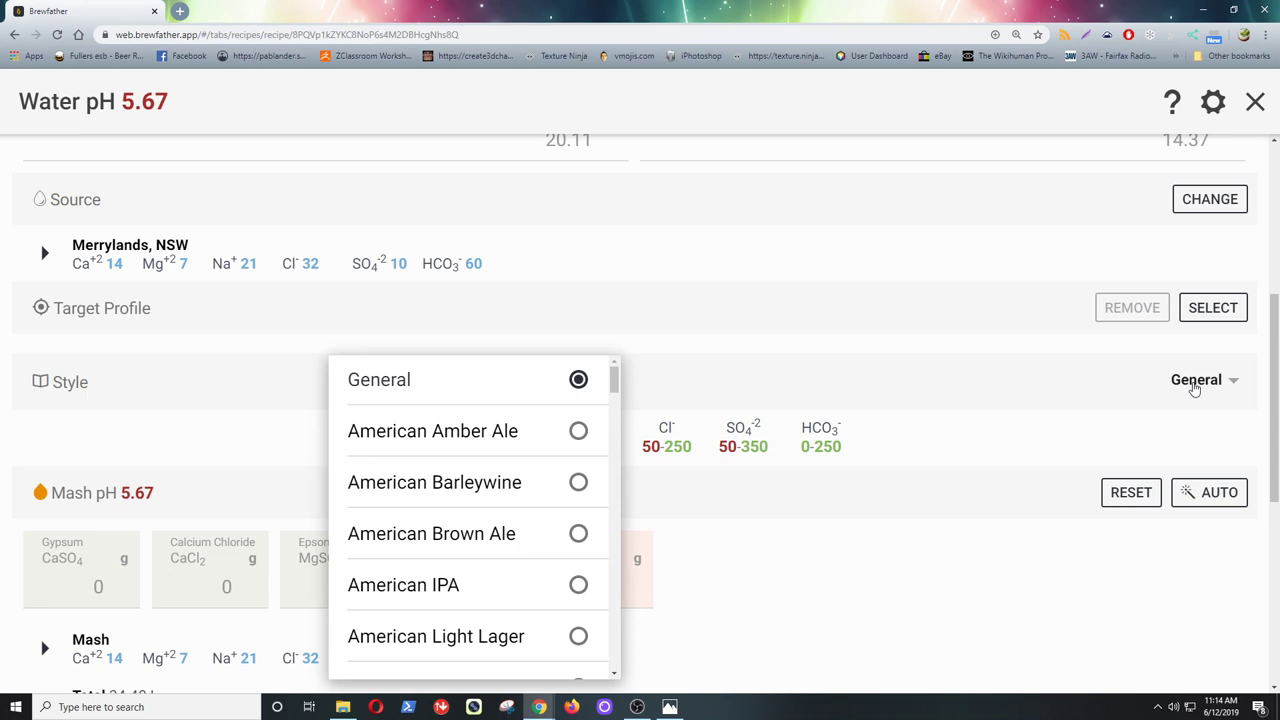
{"action": "left_click_drag", "start_coordinate": [615, 380], "coordinate": [616, 398]}
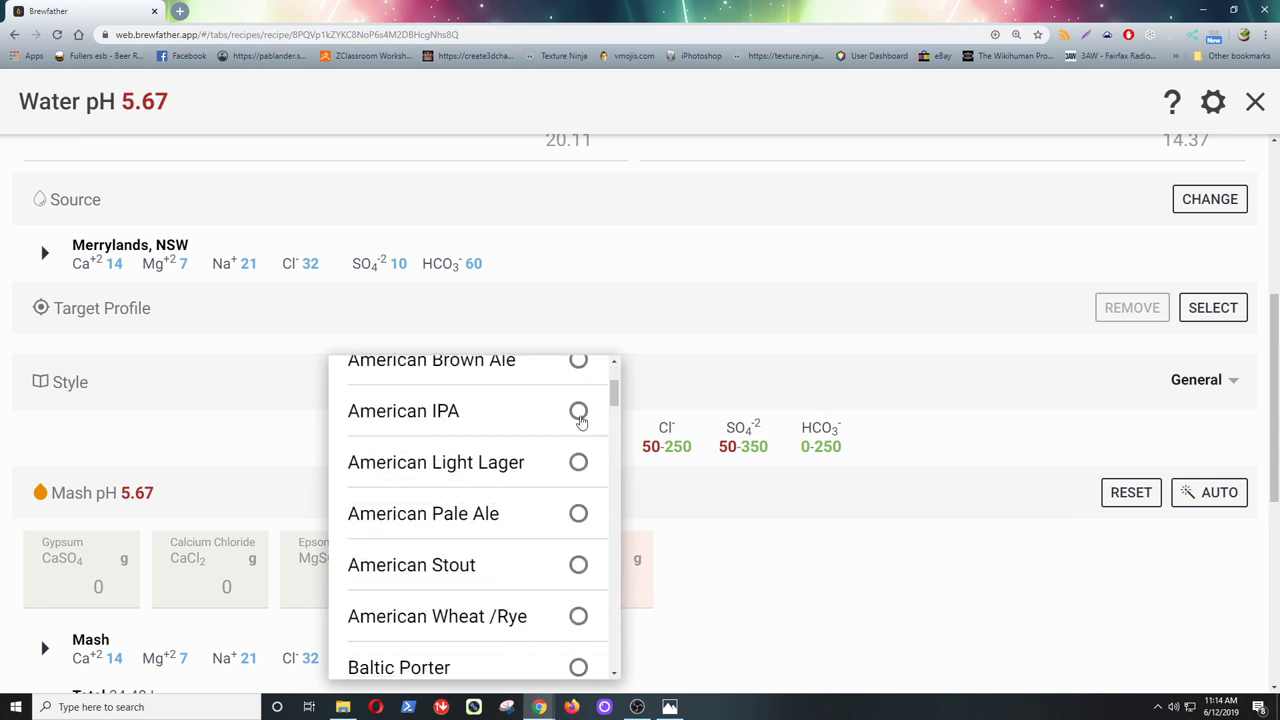
{"action": "left_click", "coordinate": [578, 412]}
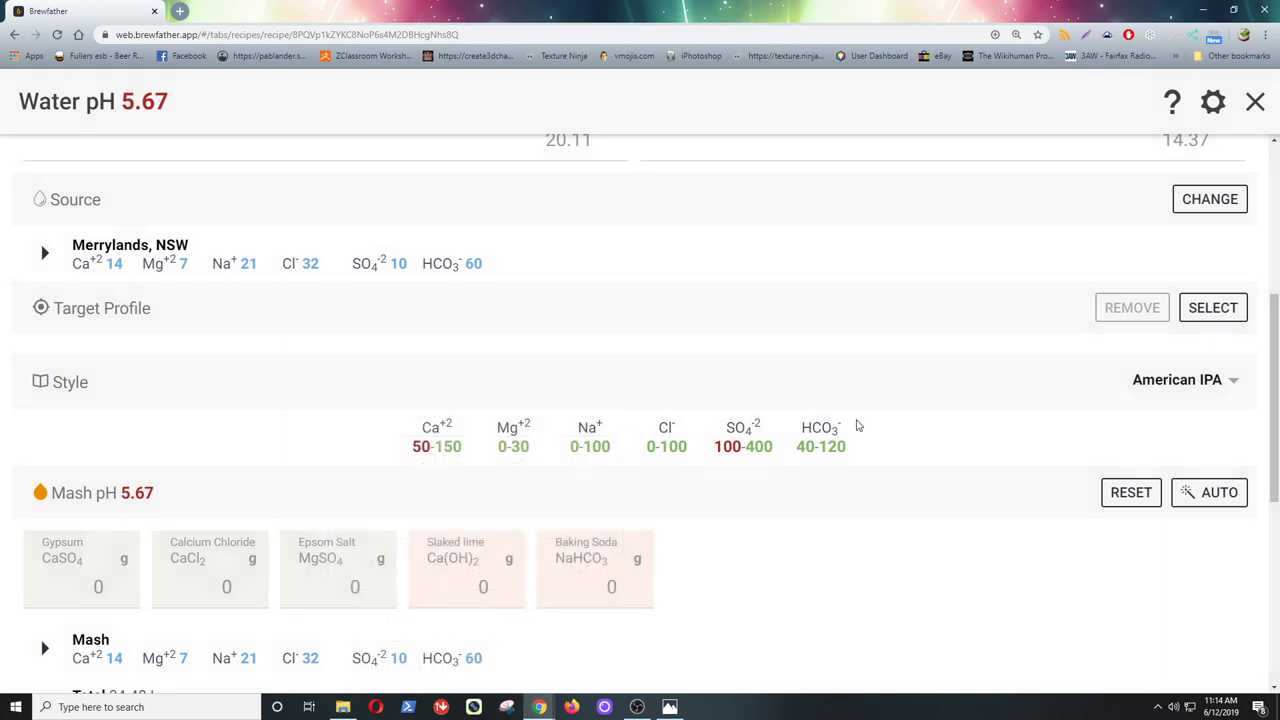
{"action": "scroll", "coordinate": [857, 426], "scroll_direction": "down", "scroll_amount": 1}
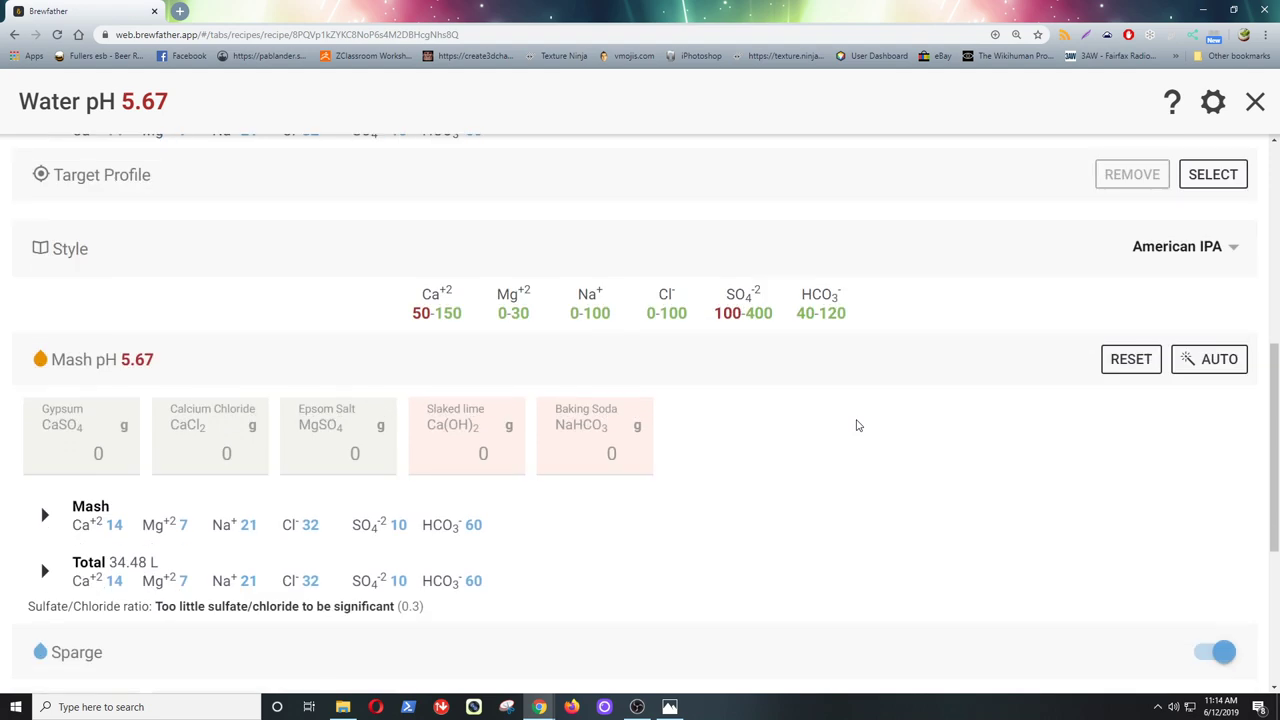
{"action": "scroll", "coordinate": [857, 426], "scroll_direction": "down", "scroll_amount": 1}
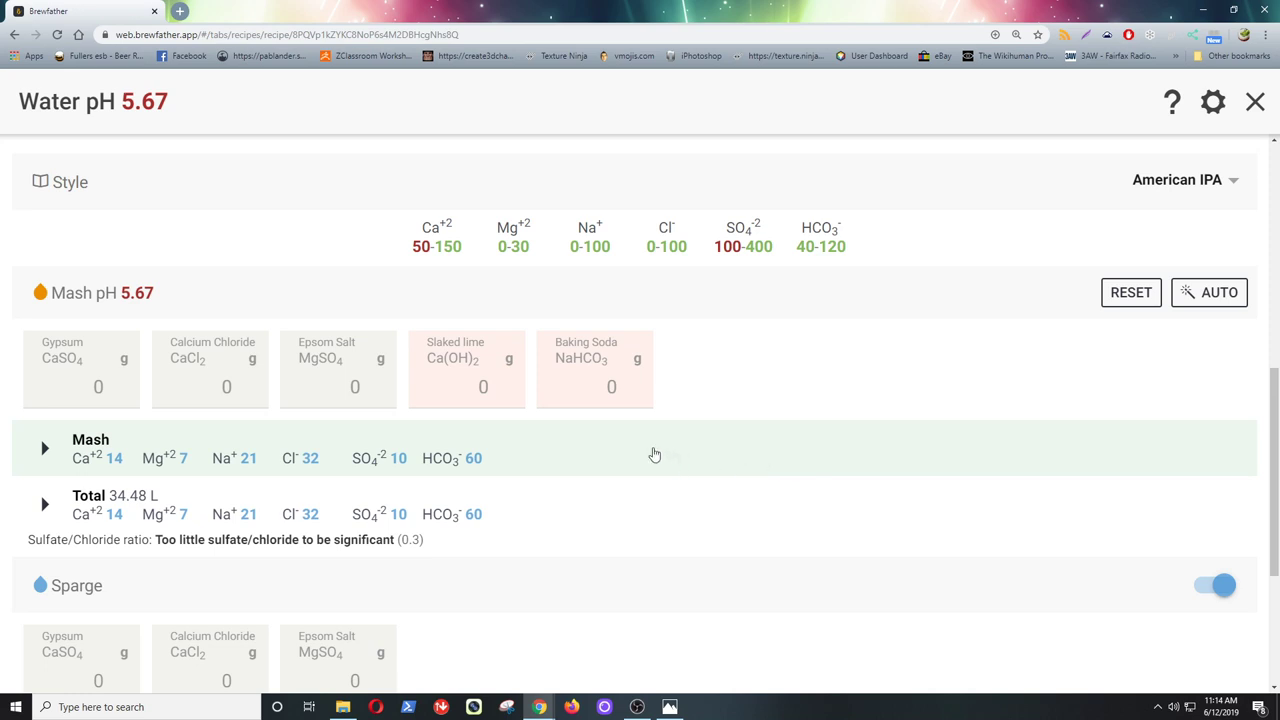
{"action": "scroll", "coordinate": [707, 490], "scroll_direction": "down", "scroll_amount": 1}
{"action": "scroll", "coordinate": [709, 490], "scroll_direction": "down", "scroll_amount": 1}
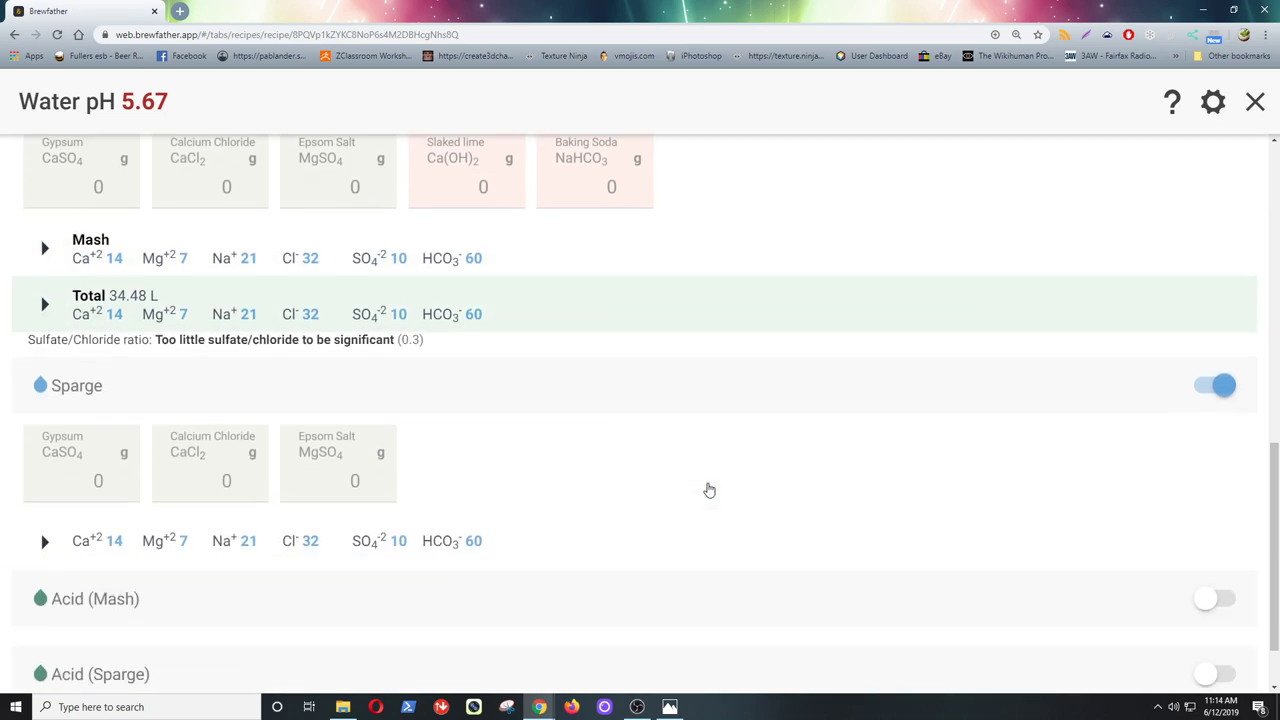
{"action": "scroll", "coordinate": [709, 490], "scroll_direction": "down", "scroll_amount": 1}
{"action": "scroll", "coordinate": [709, 490], "scroll_direction": "up", "scroll_amount": 2}
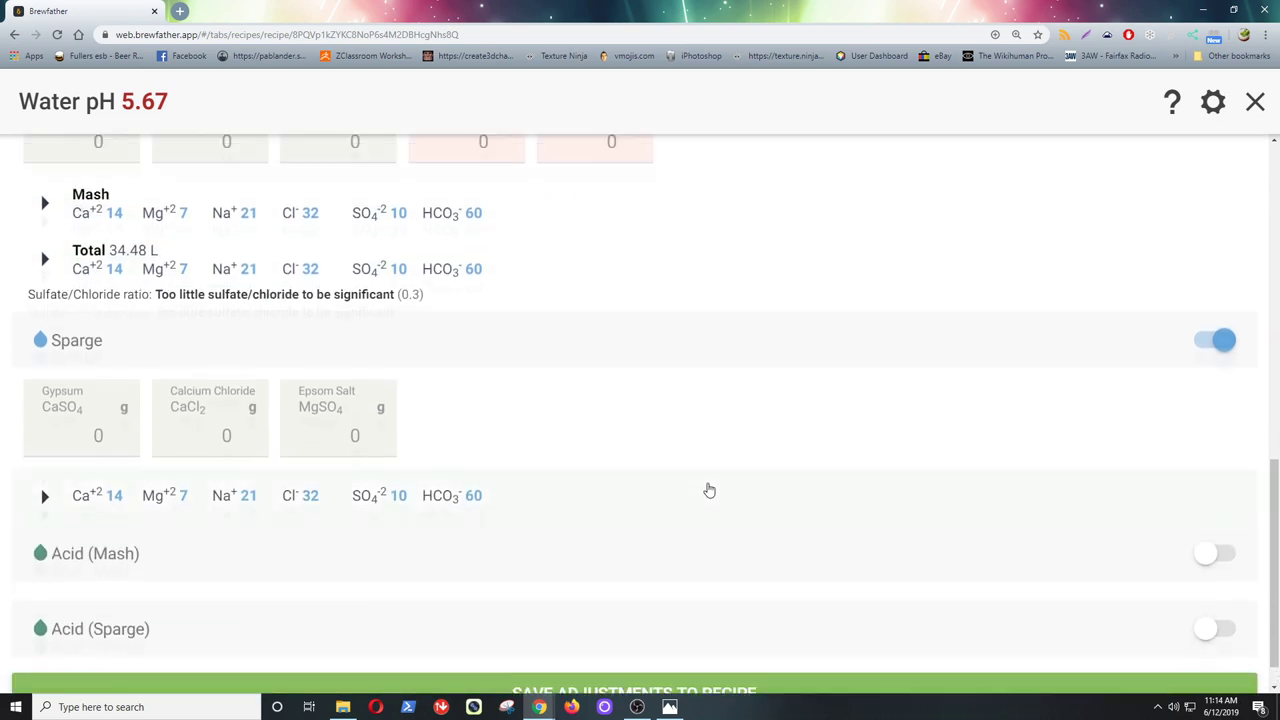
{"action": "scroll", "coordinate": [709, 490], "scroll_direction": "up", "scroll_amount": 1}
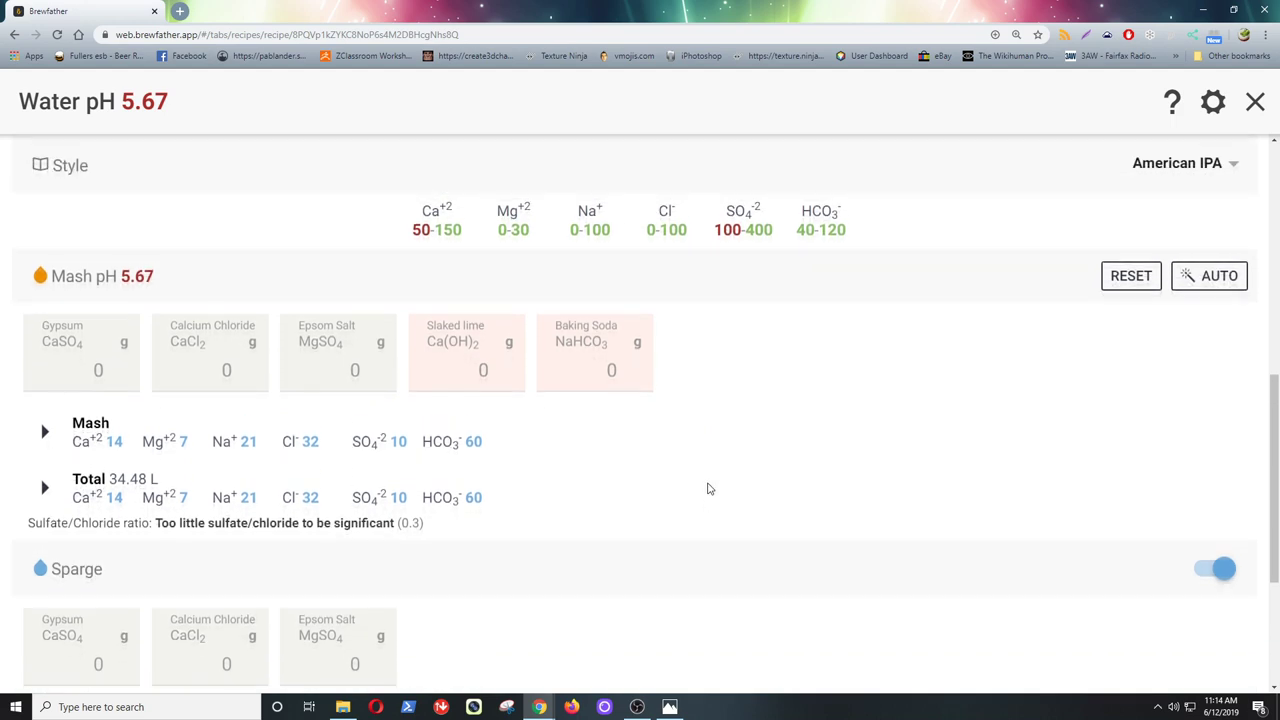
{"action": "scroll", "coordinate": [1157, 312], "scroll_direction": "up", "scroll_amount": 2}
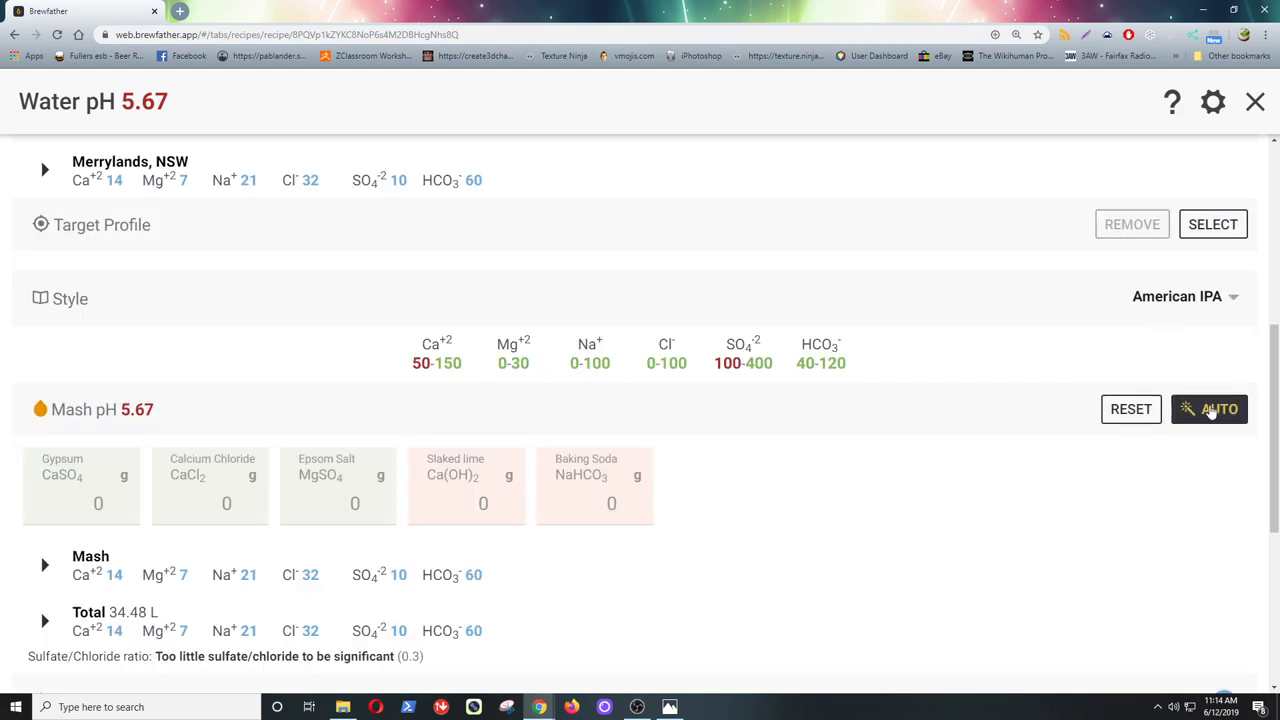
- Auto-fill salts for American IPA: 6.59 g gypsum, 0.76 g calcium chloride, 1.75 g Epsom, pH 5.53
{"action": "left_click", "coordinate": [1211, 408]}
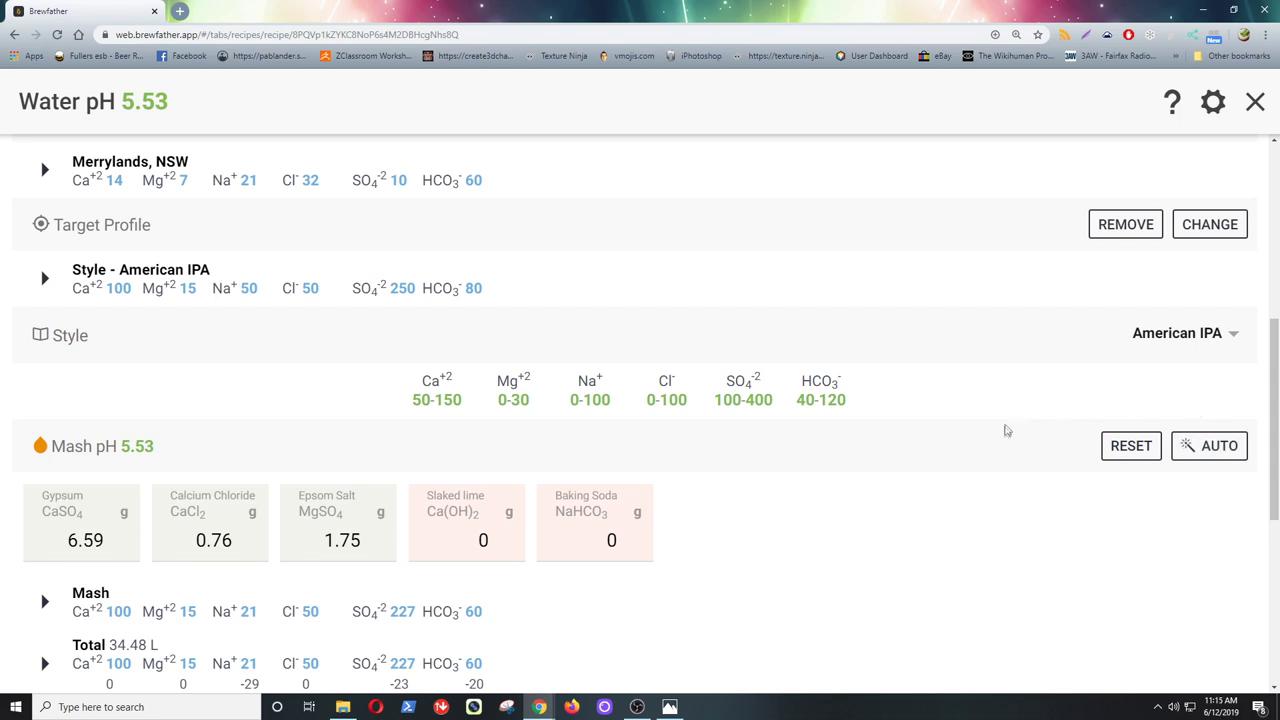
{"action": "scroll", "coordinate": [1004, 434], "scroll_direction": "down", "scroll_amount": 3}
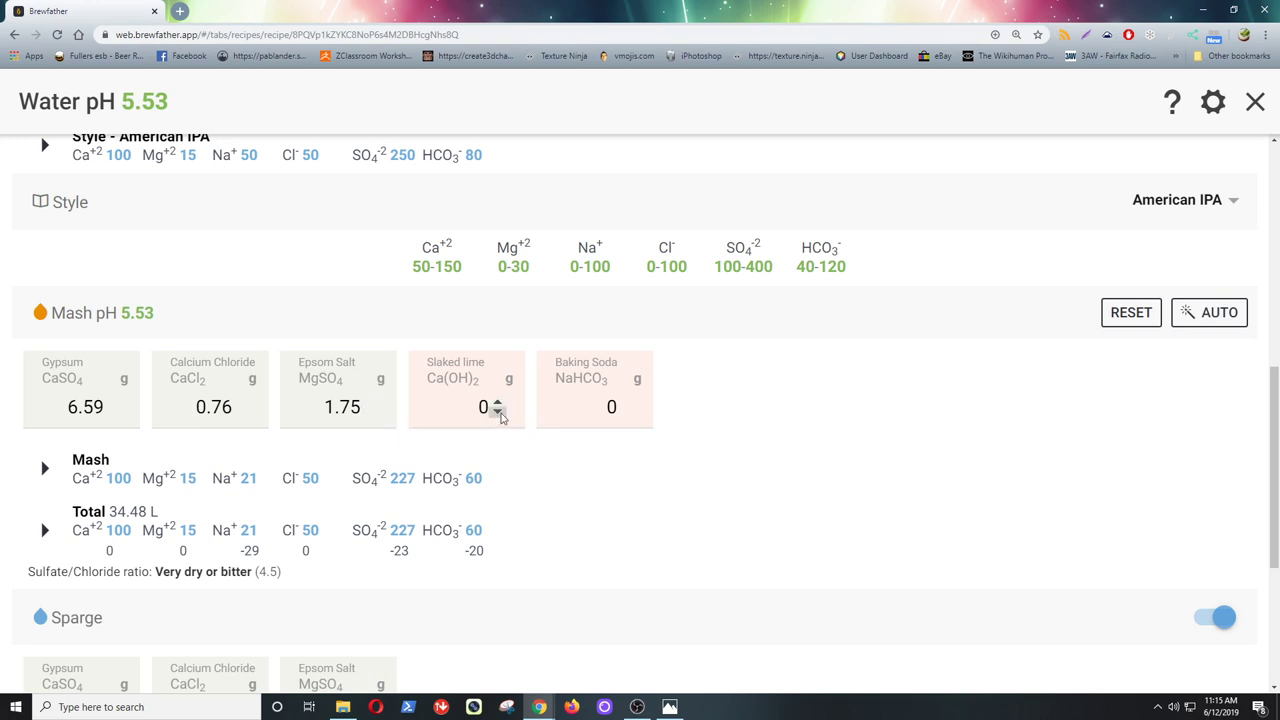
{"action": "scroll", "coordinate": [671, 440], "scroll_direction": "down", "scroll_amount": 1}
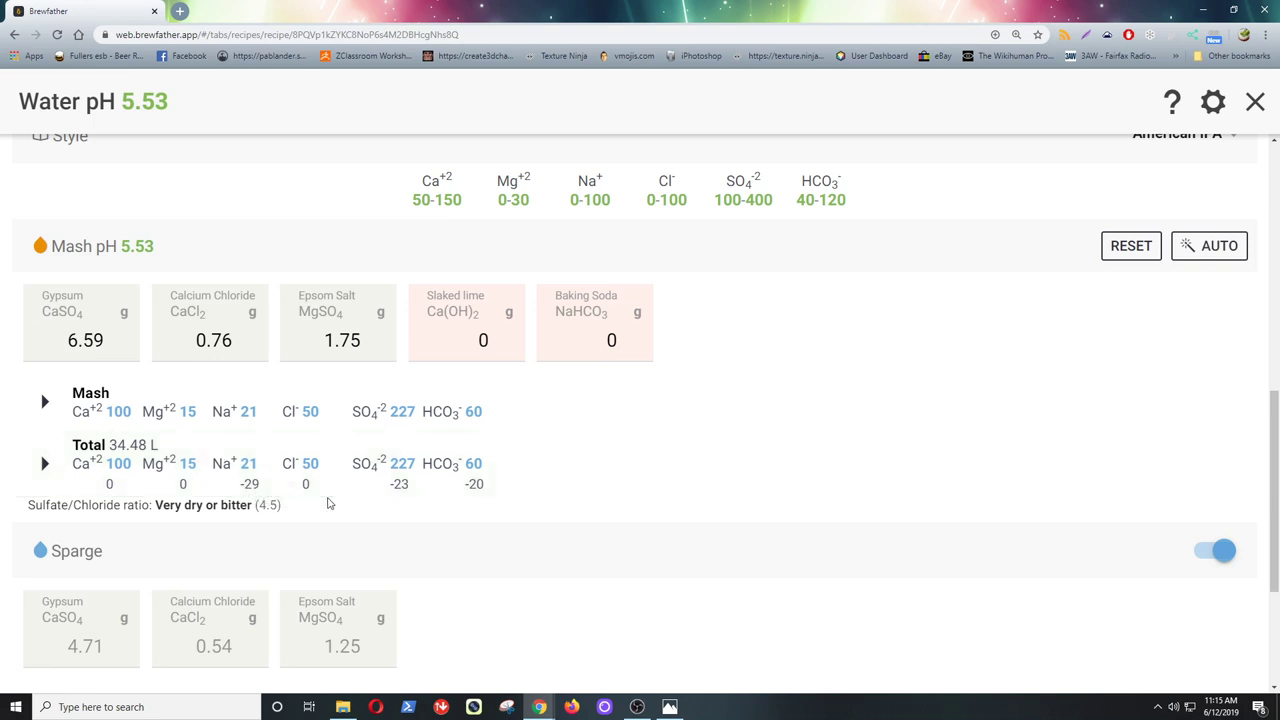
{"action": "scroll", "coordinate": [329, 503], "scroll_direction": "down", "scroll_amount": 1}
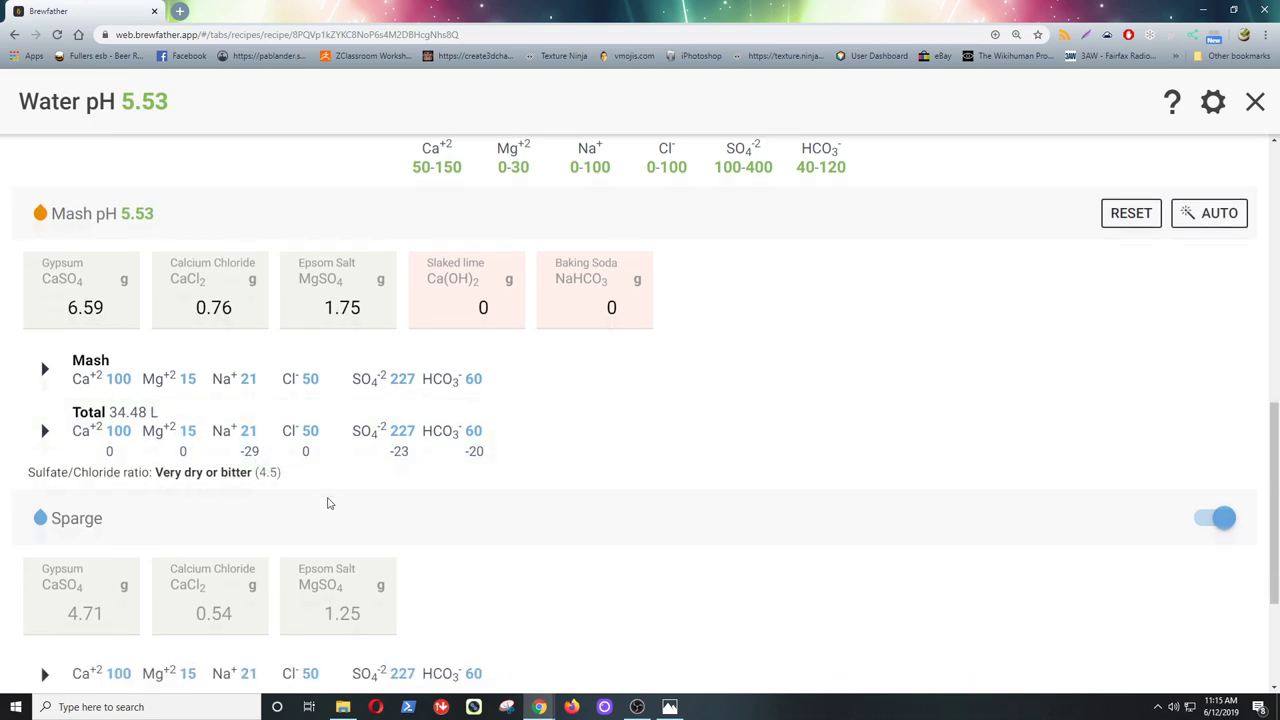
{"action": "scroll", "coordinate": [329, 503], "scroll_direction": "down", "scroll_amount": 1}
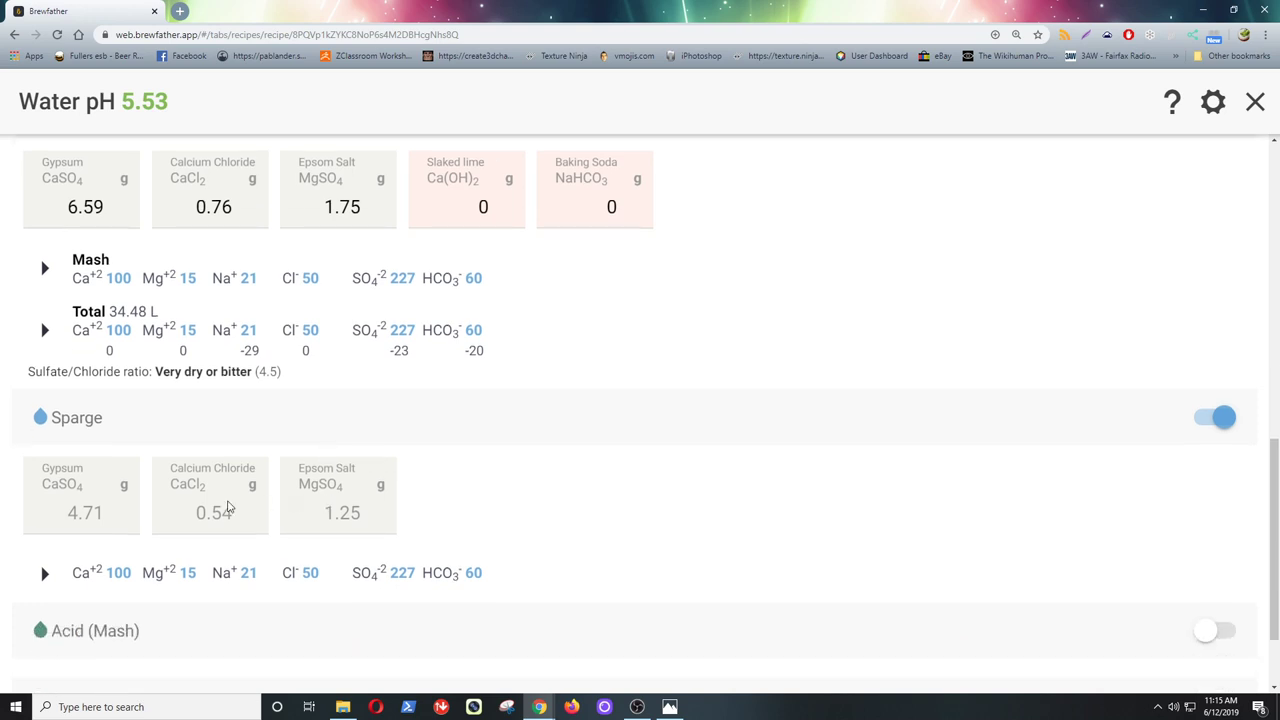
{"action": "mouse_move", "coordinate": [68, 512]}
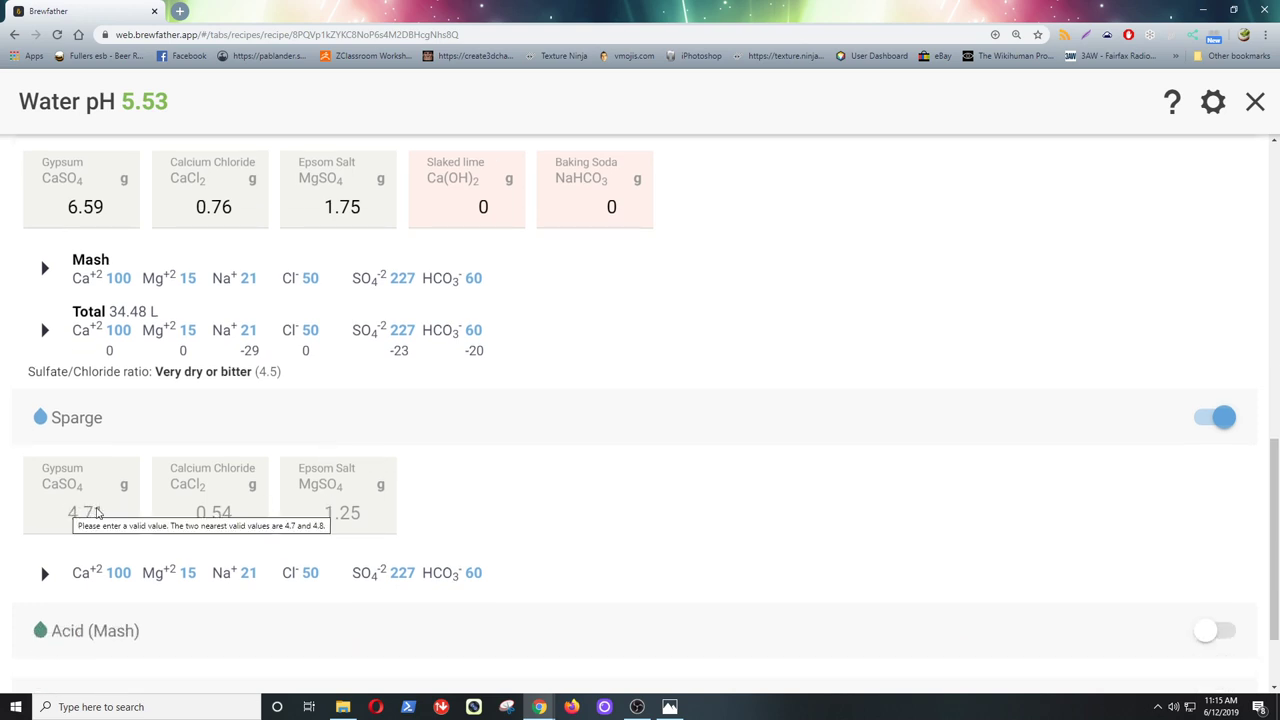
{"action": "mouse_move", "coordinate": [220, 512]}
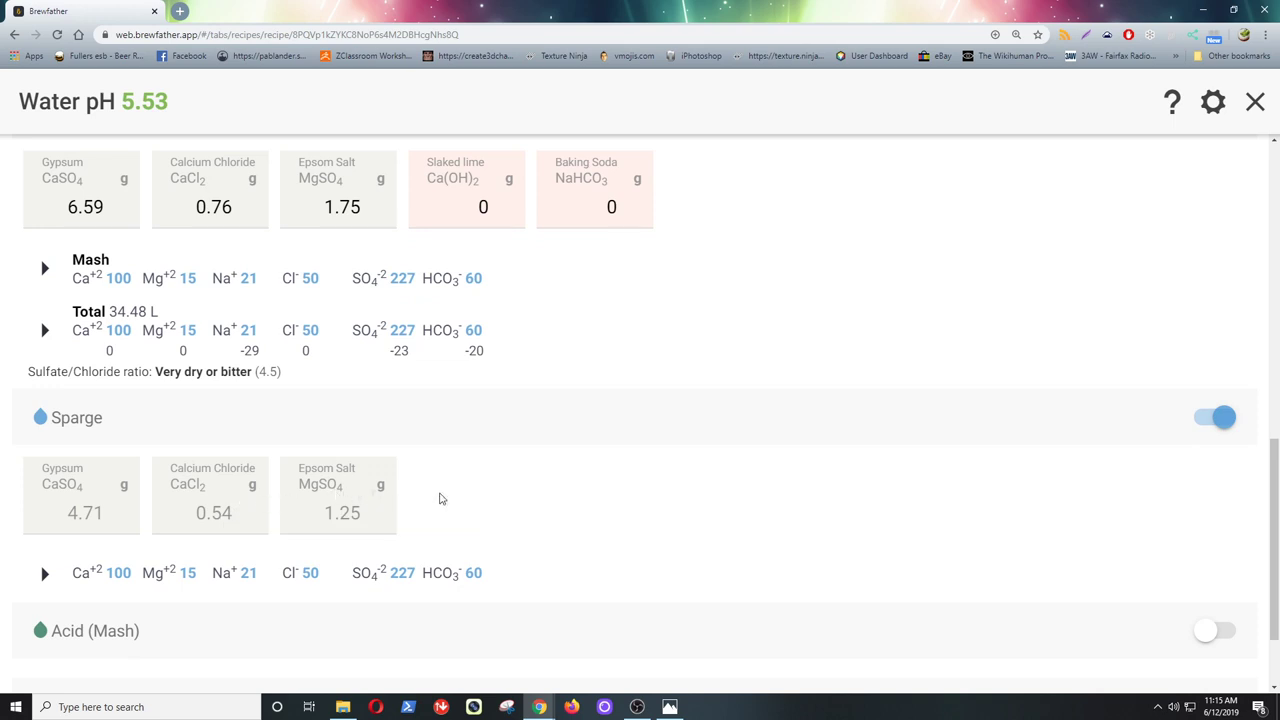
{"action": "scroll", "coordinate": [440, 498], "scroll_direction": "down", "scroll_amount": 2}
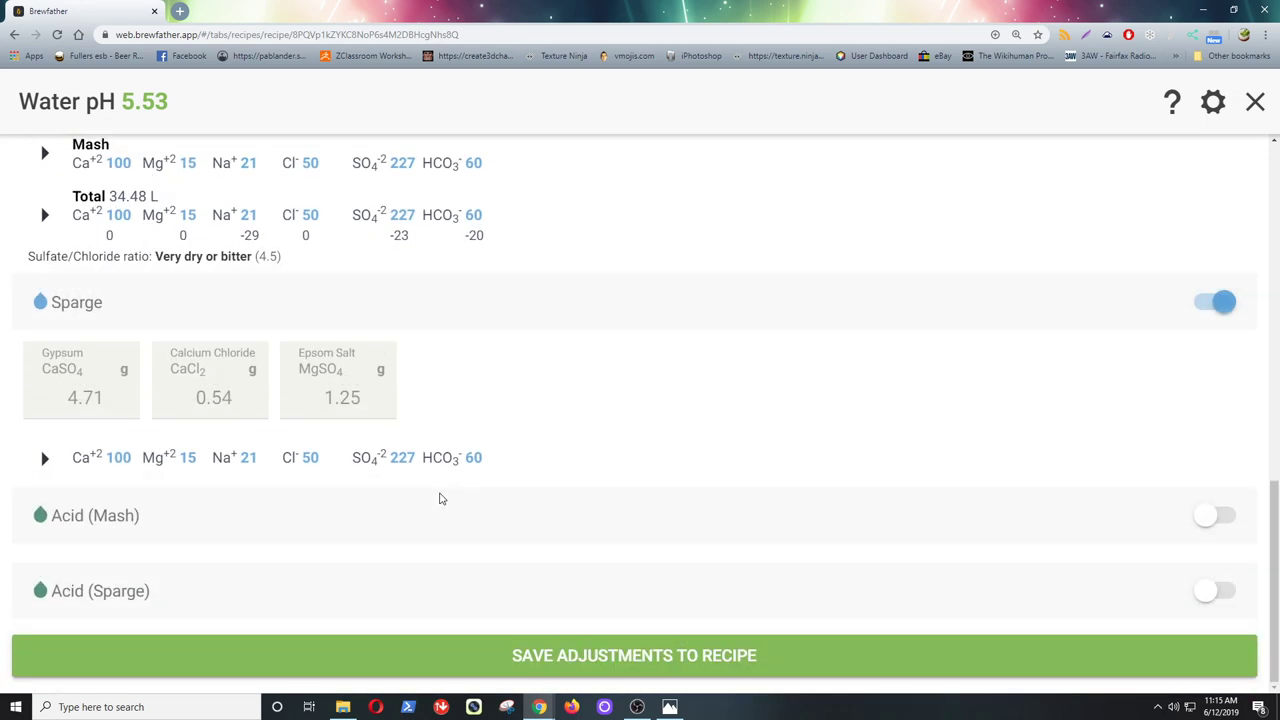
{"action": "scroll", "coordinate": [440, 498], "scroll_direction": "up", "scroll_amount": 2}
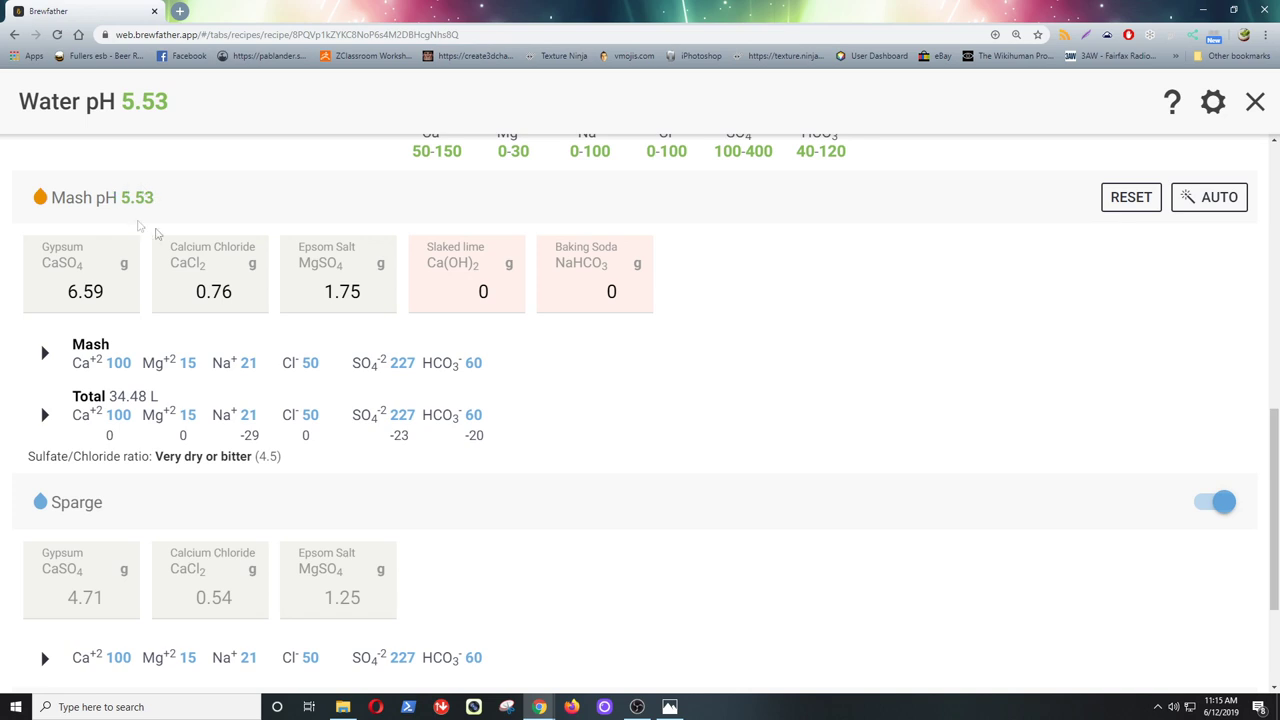
{"action": "scroll", "coordinate": [481, 517], "scroll_direction": "down", "scroll_amount": 3}
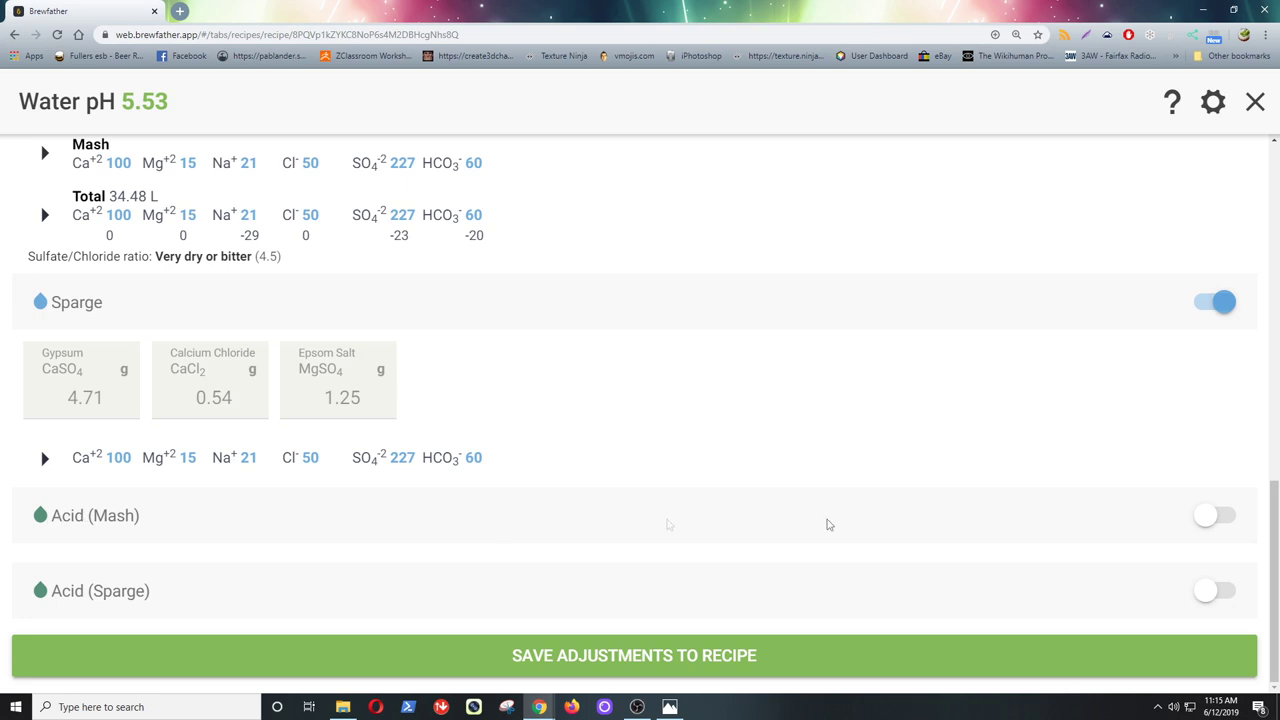
- Enable mash acid additions and set the acid concentration to 88
{"action": "left_click", "coordinate": [1218, 515]}
{"action": "scroll", "coordinate": [745, 527], "scroll_direction": "down", "scroll_amount": 2}
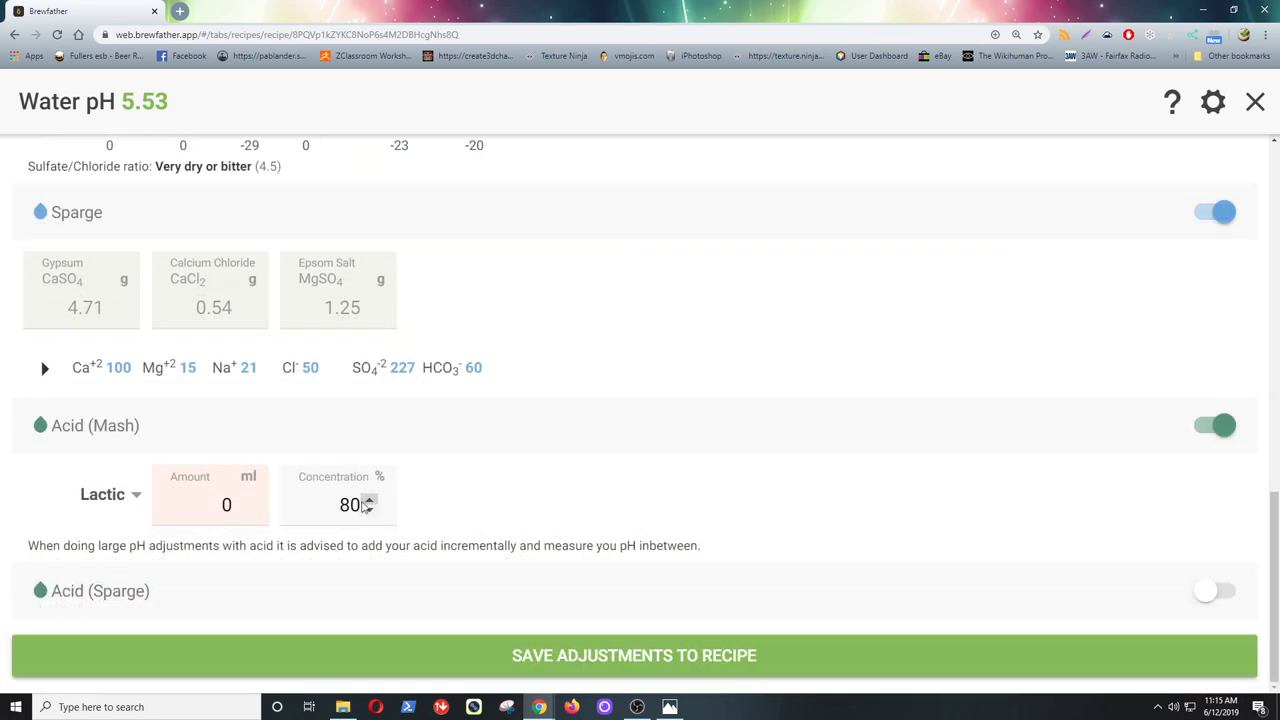
{"action": "left_click_drag", "start_coordinate": [362, 506], "coordinate": [352, 505]}
{"action": "type", "text": "8"}
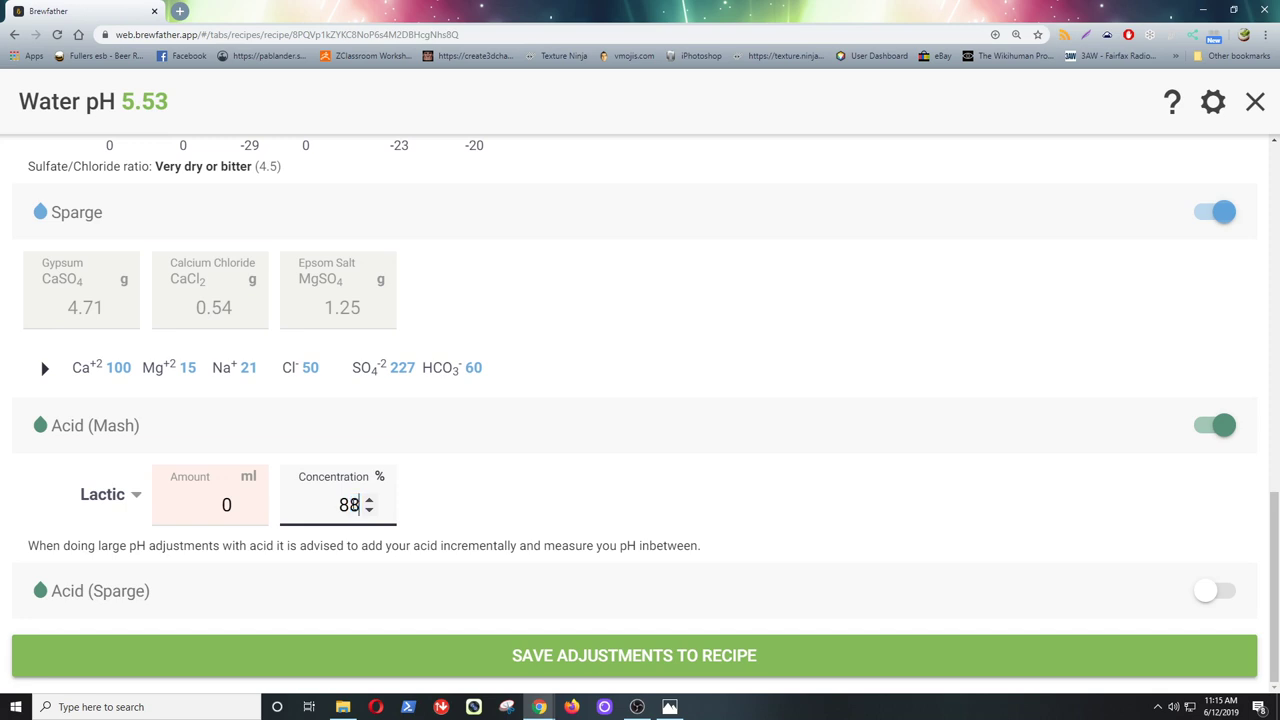
- Step up the lactic acid amount to see how far it lowers the mash pH
{"action": "left_click", "coordinate": [240, 501]}
{"action": "left_click", "coordinate": [240, 501]}
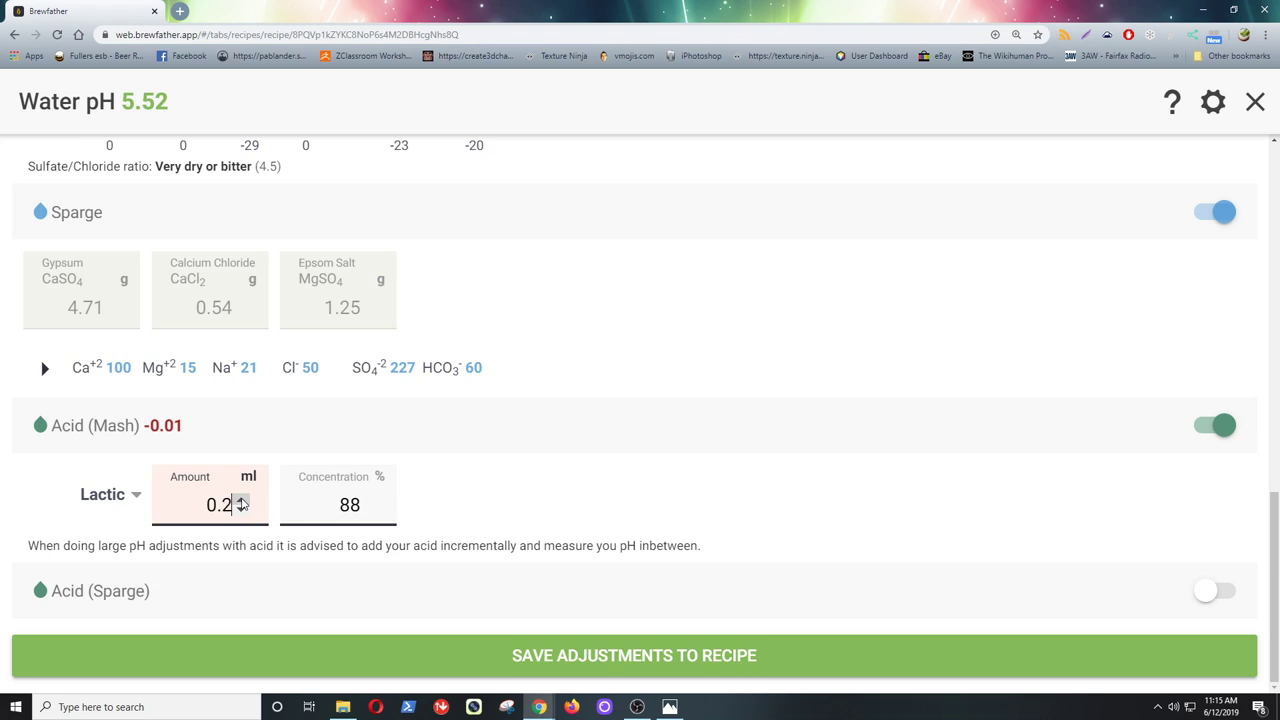
{"action": "left_click", "coordinate": [240, 501]}
{"action": "left_click", "coordinate": [240, 501]}
{"action": "left_click", "coordinate": [240, 501]}
{"action": "left_click", "coordinate": [240, 501]}
{"action": "left_click", "coordinate": [240, 501]}
{"action": "left_click", "coordinate": [240, 501]}
{"action": "left_click", "coordinate": [240, 501]}
{"action": "left_click", "coordinate": [240, 501]}
{"action": "left_click", "coordinate": [240, 501]}
{"action": "left_click", "coordinate": [240, 501]}
{"action": "left_click", "coordinate": [240, 501]}
{"action": "left_click", "coordinate": [240, 501]}
{"action": "left_click", "coordinate": [240, 501]}
{"action": "left_click", "coordinate": [240, 501]}
{"action": "left_click", "coordinate": [240, 501]}
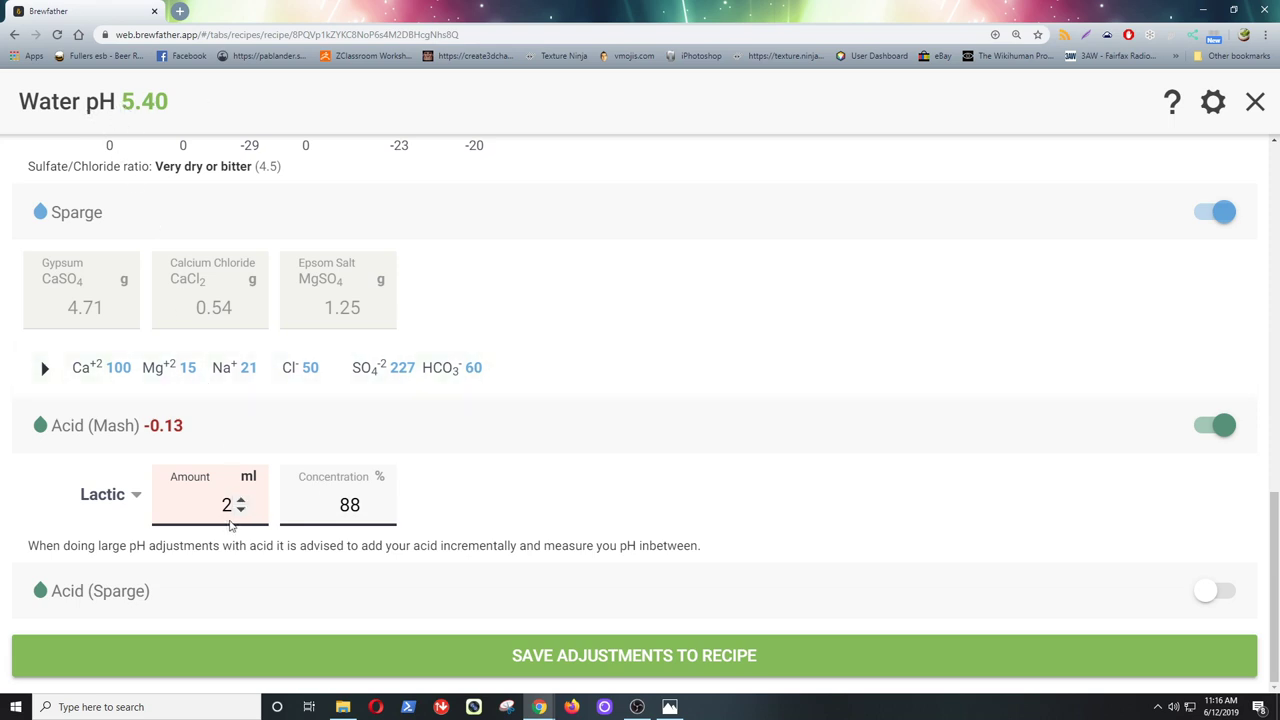
{"action": "left_click", "coordinate": [241, 501]}
{"action": "left_click", "coordinate": [241, 501]}
{"action": "left_click", "coordinate": [241, 501]}
{"action": "left_click", "coordinate": [241, 501]}
{"action": "left_click", "coordinate": [241, 501]}
{"action": "left_click", "coordinate": [241, 501]}
{"action": "left_click", "coordinate": [241, 501]}
{"action": "left_click", "coordinate": [241, 501]}
{"action": "left_click", "coordinate": [241, 501]}
{"action": "left_click", "coordinate": [241, 501]}
{"action": "left_click", "coordinate": [241, 501]}
{"action": "left_click", "coordinate": [241, 501]}
{"action": "scroll", "coordinate": [242, 506], "scroll_direction": "down", "scroll_amount": 7}
{"action": "scroll", "coordinate": [241, 506], "scroll_direction": "up", "scroll_amount": 1}
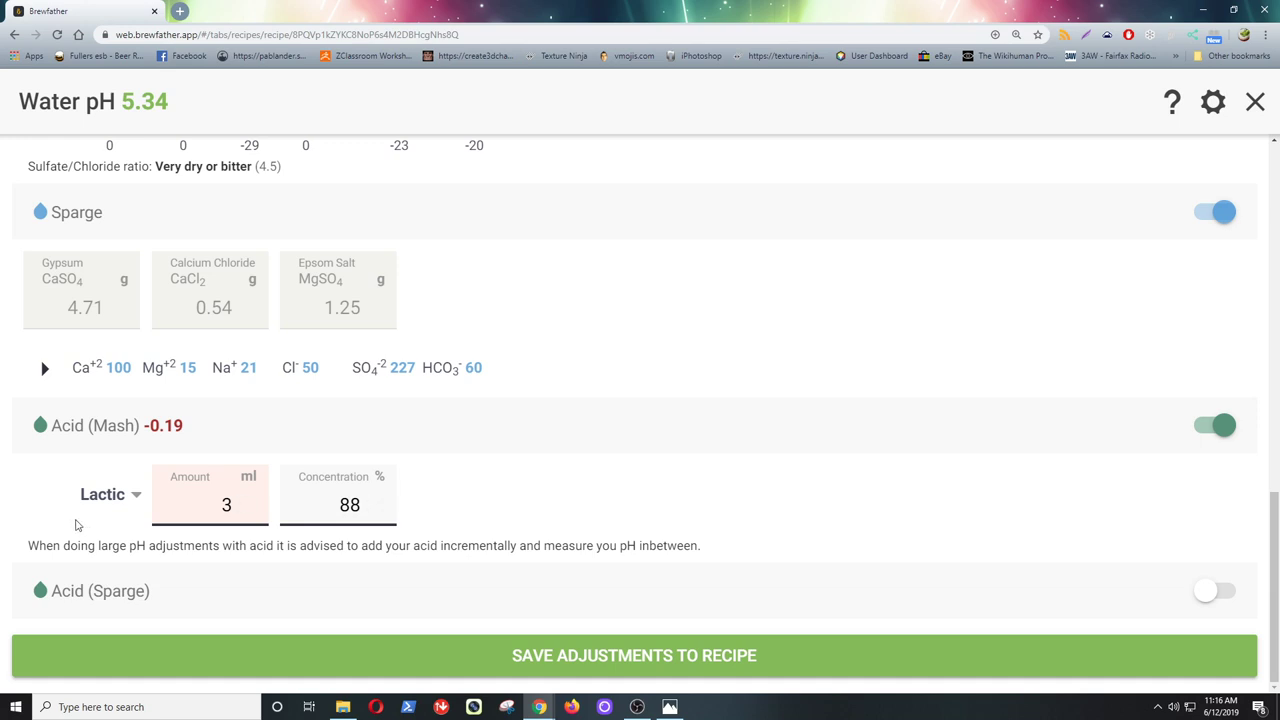
- Check the available acid types, keep Lactic, and reduce the lactic acid back to zero
{"action": "left_click", "coordinate": [137, 499]}
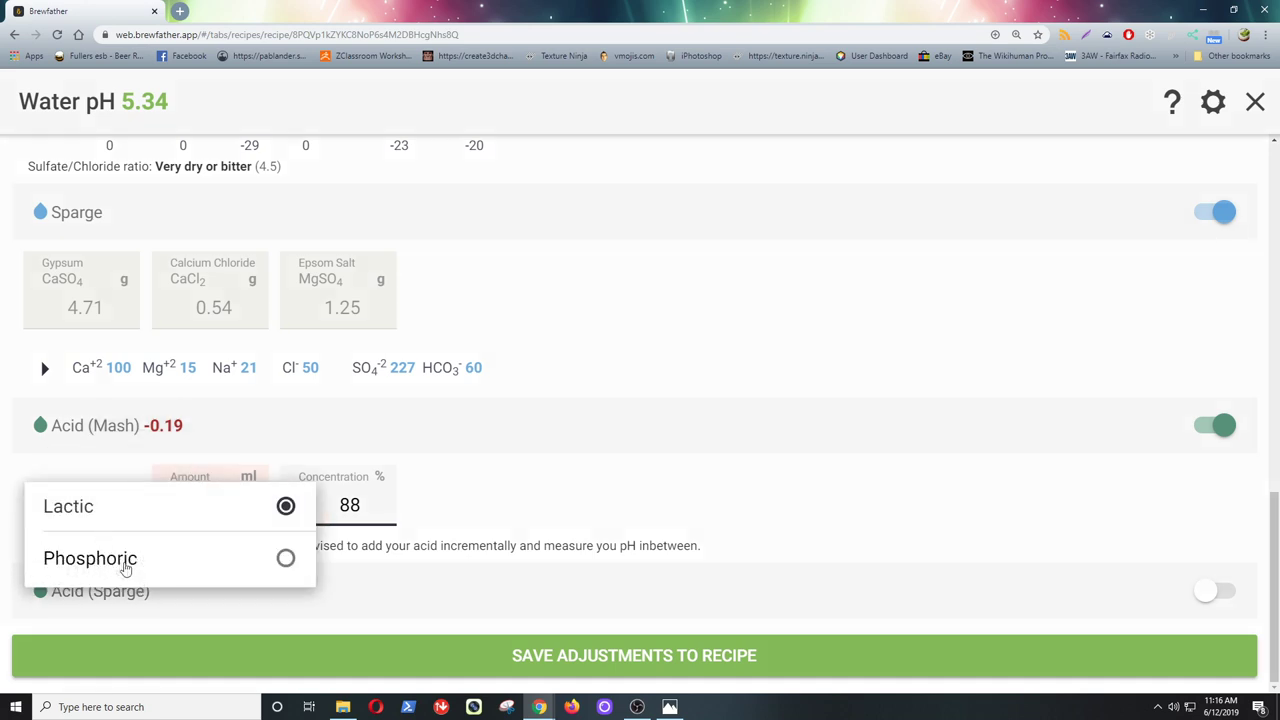
{"action": "left_click", "coordinate": [529, 464]}
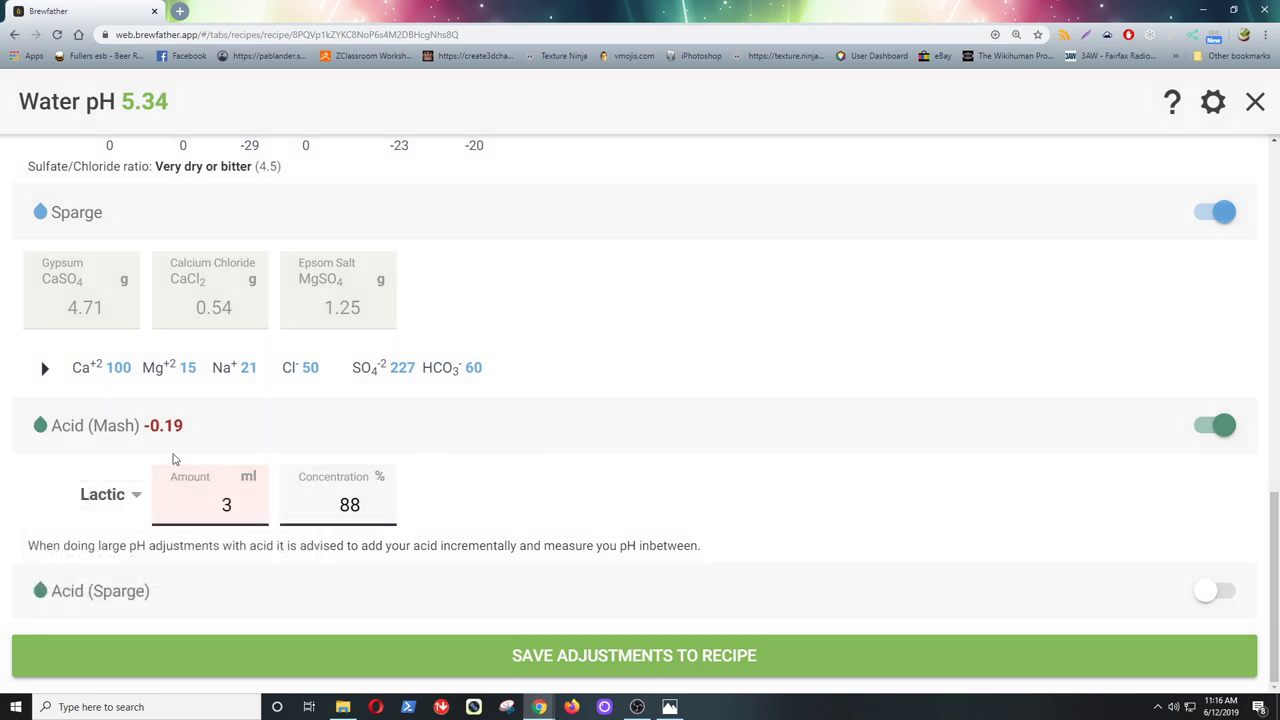
{"action": "left_click", "coordinate": [240, 510]}
{"action": "left_click", "coordinate": [240, 510]}
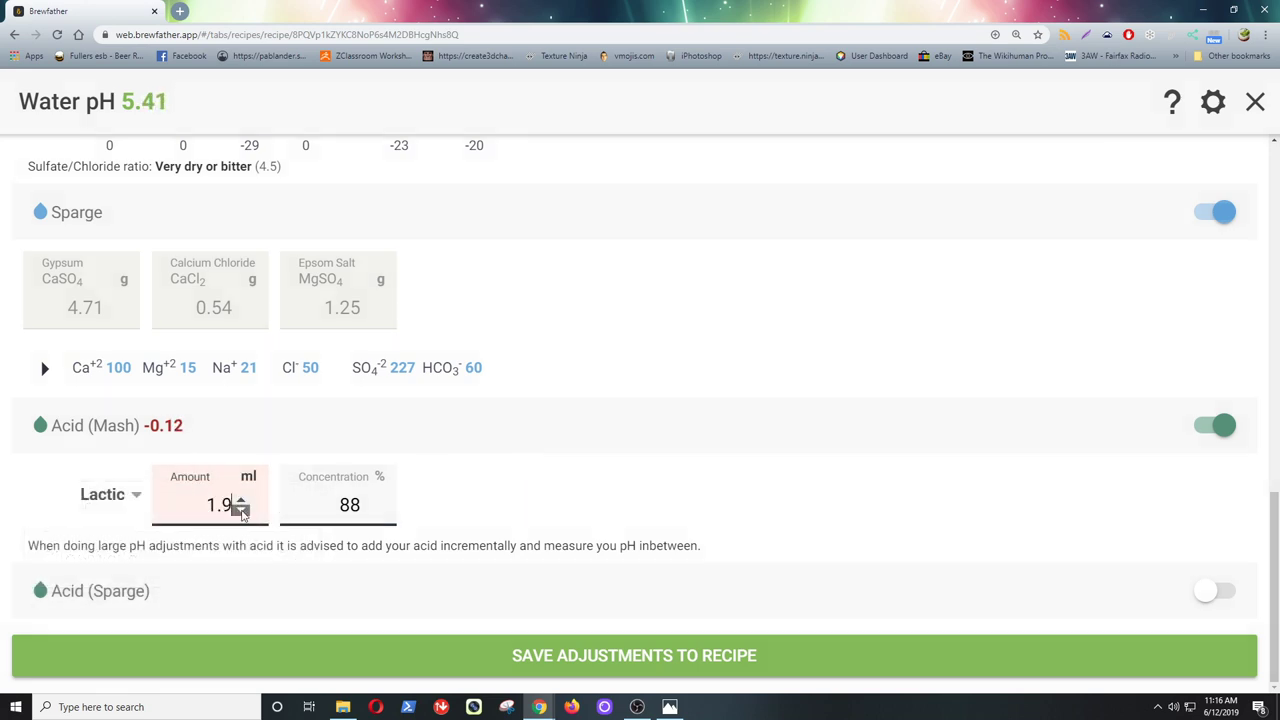
{"action": "left_click", "coordinate": [240, 510]}
{"action": "left_click", "coordinate": [240, 510]}
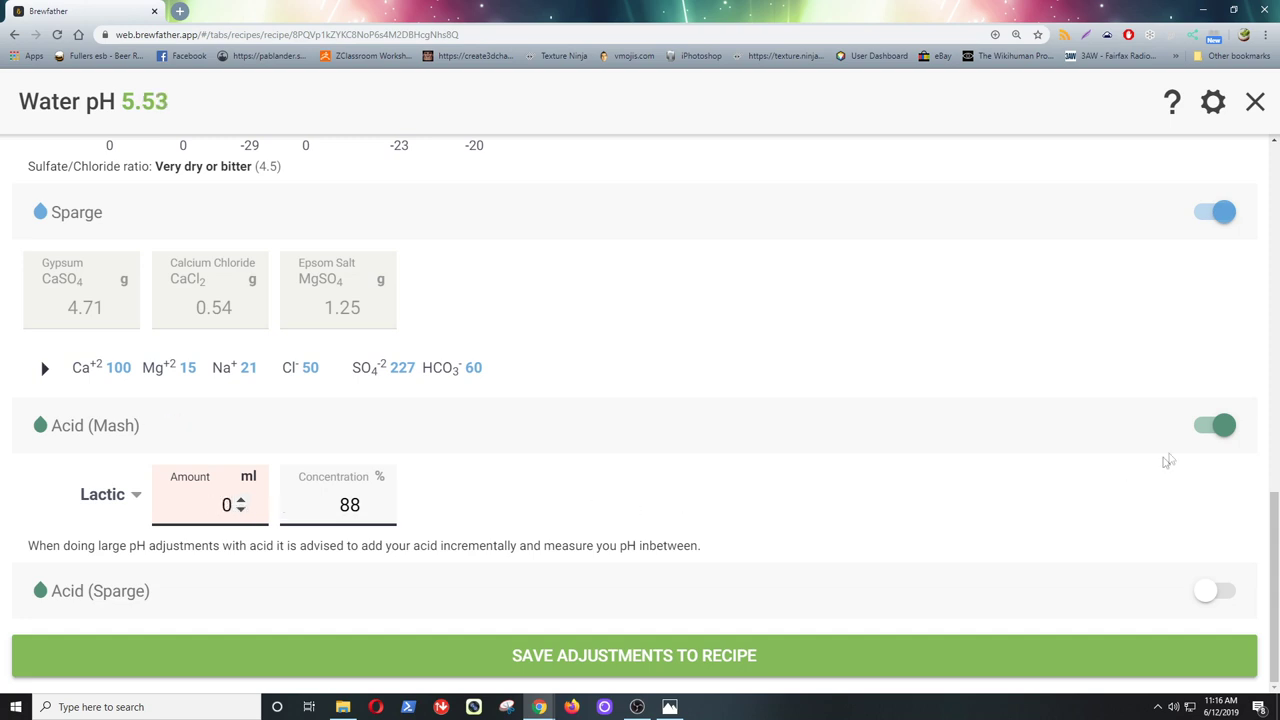
- Turn off mash acid and save the salt adjustments to the recipe at pH 5.53
{"action": "left_click", "coordinate": [1203, 430]}
{"action": "scroll", "coordinate": [686, 390], "scroll_direction": "up", "scroll_amount": 3}
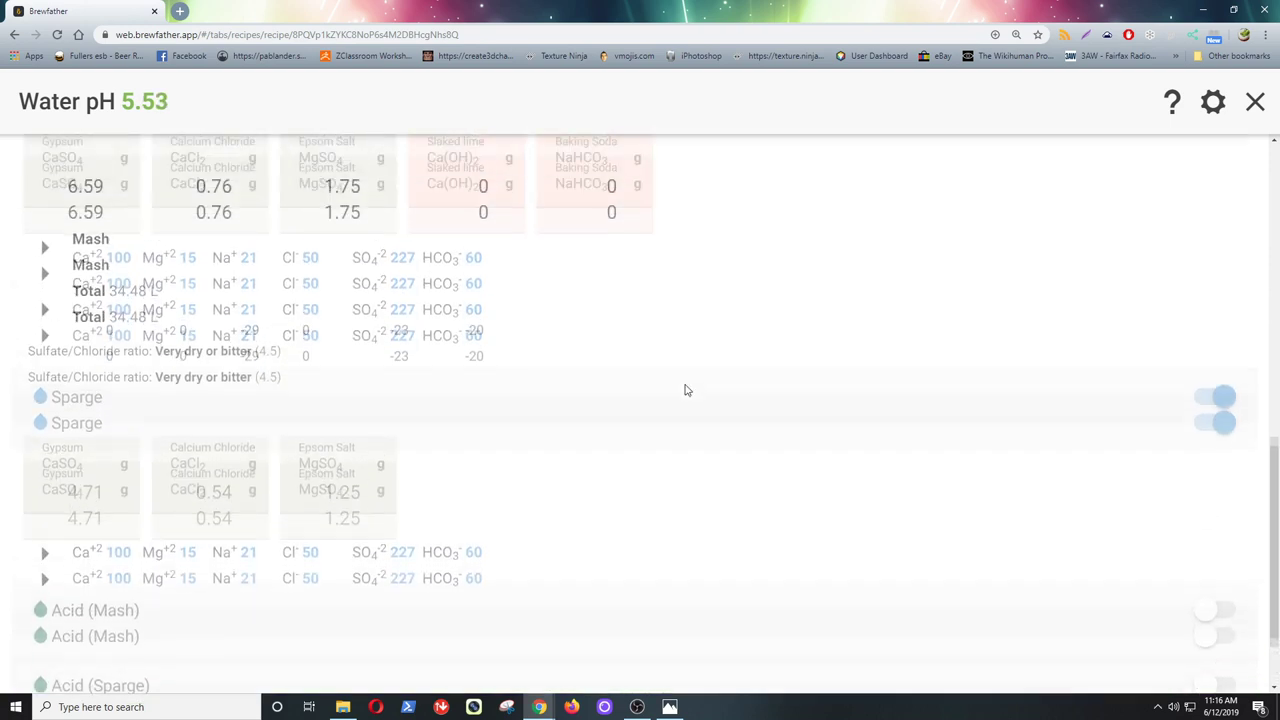
{"action": "scroll", "coordinate": [686, 390], "scroll_direction": "up", "scroll_amount": 5}
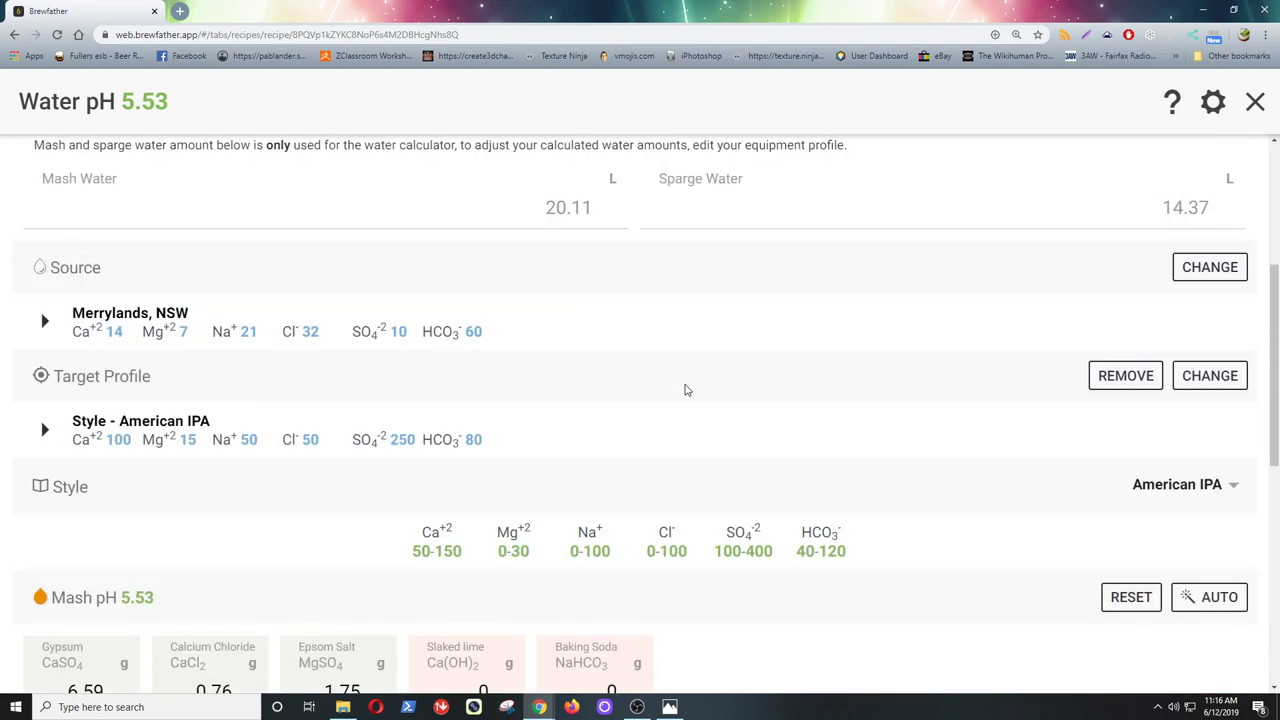
{"action": "scroll", "coordinate": [686, 390], "scroll_direction": "up", "scroll_amount": 1}
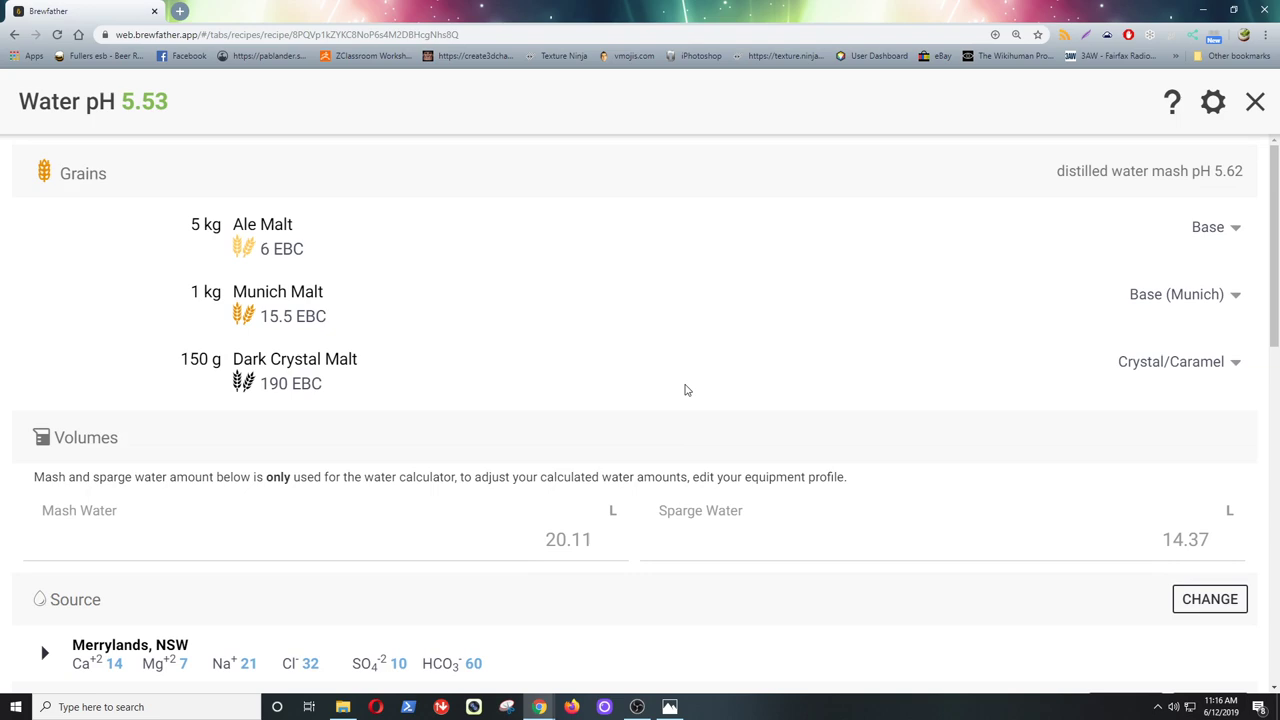
{"action": "scroll", "coordinate": [686, 390], "scroll_direction": "down", "scroll_amount": 9}
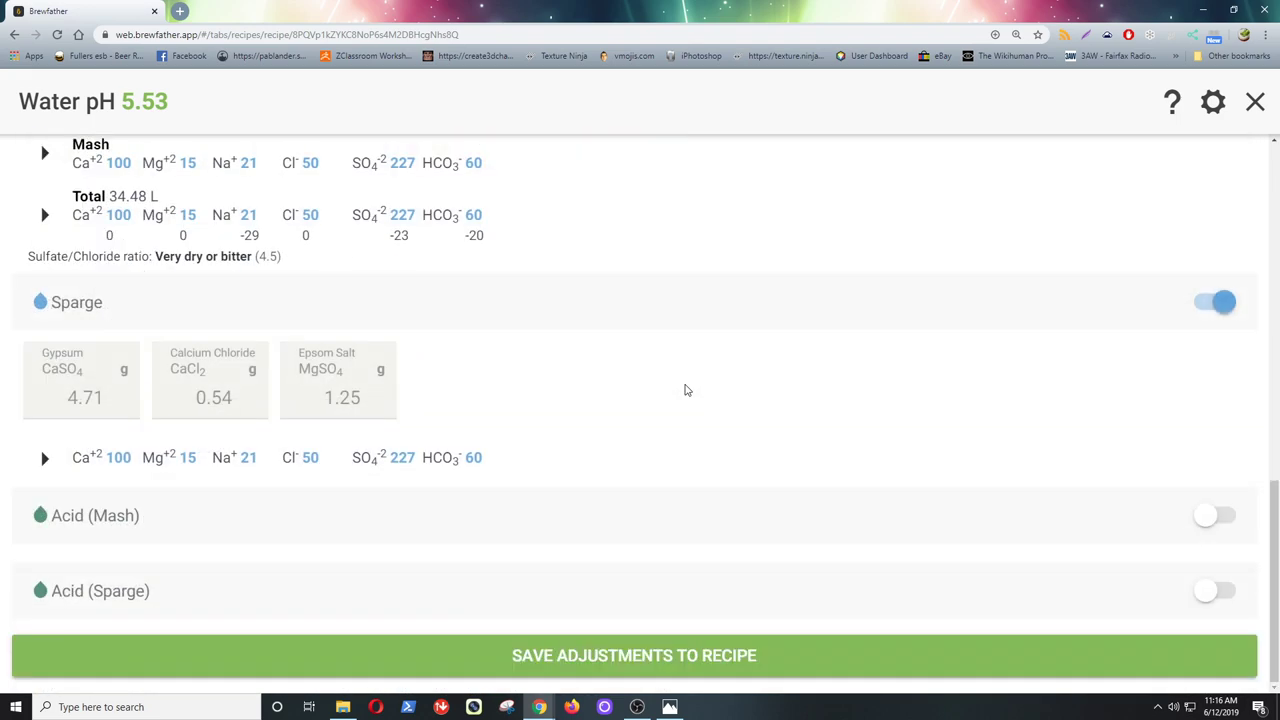
{"action": "left_click", "coordinate": [694, 656]}
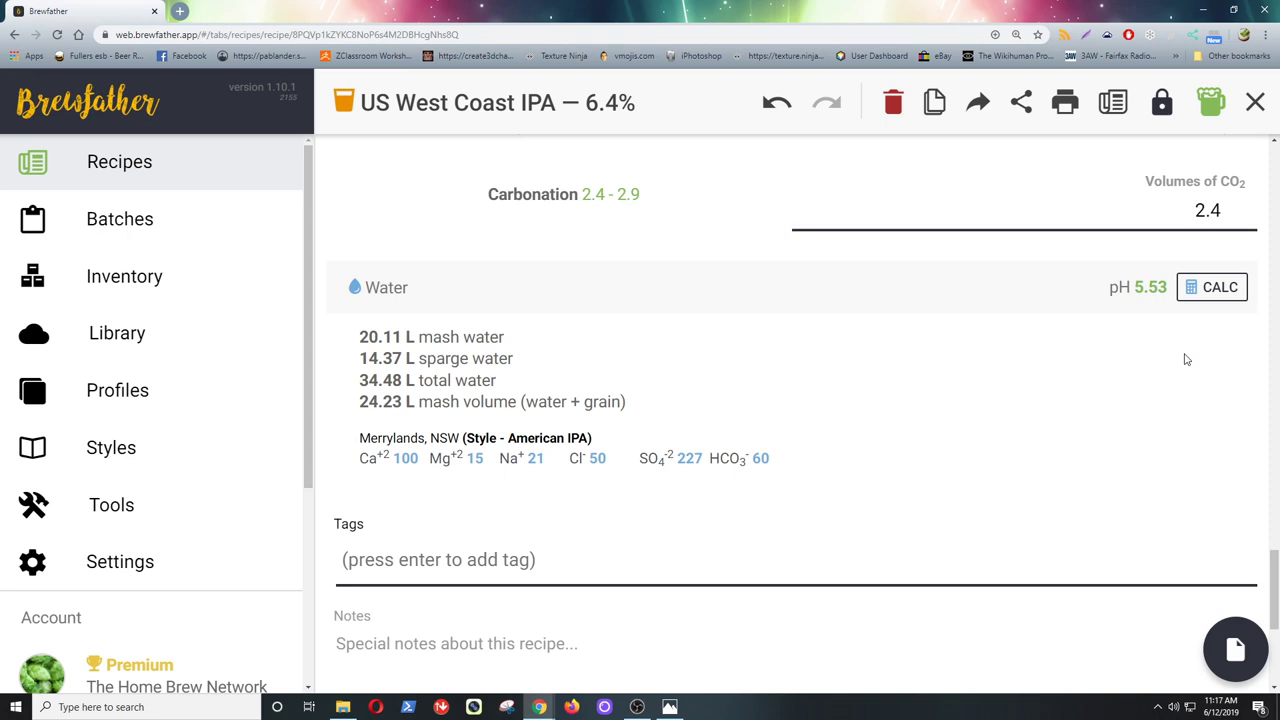
- Add 0.1 kg BestMalz Acidulated malt to the fermentables, bringing mash pH to 5.40
{"action": "left_click", "coordinate": [1276, 280]}
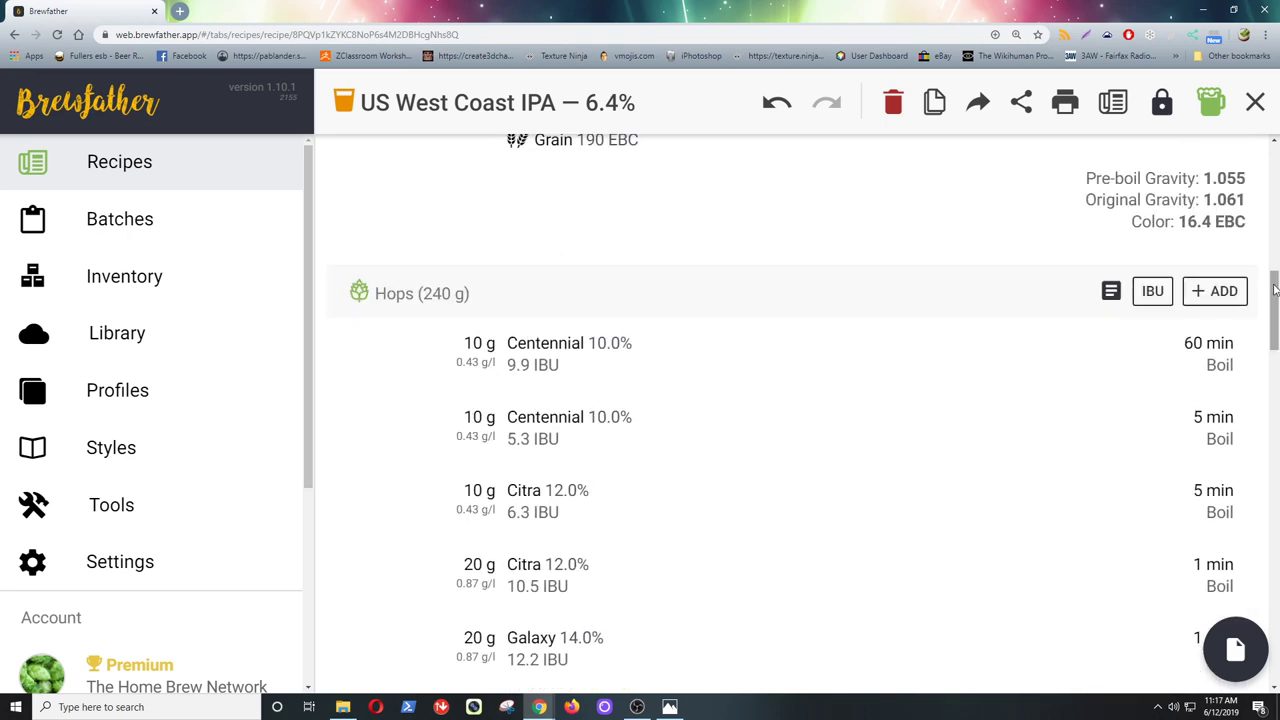
{"action": "left_click_drag", "start_coordinate": [1276, 280], "coordinate": [1276, 251]}
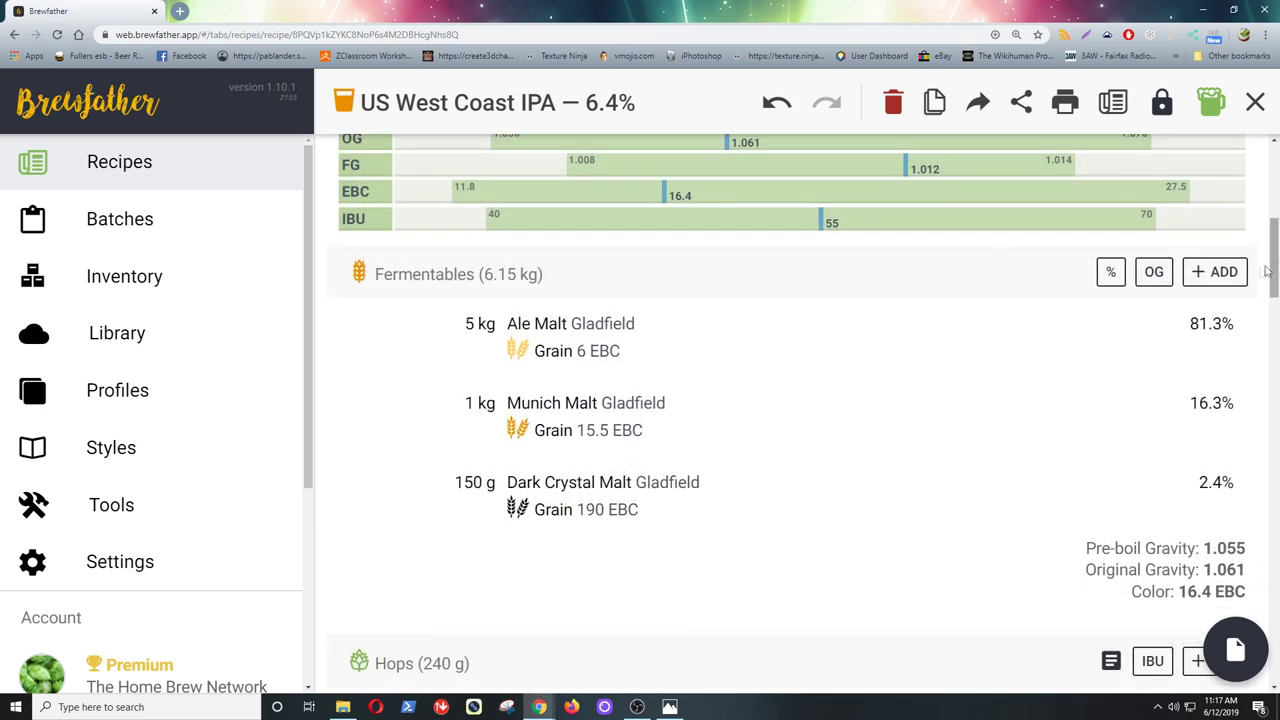
{"action": "left_click", "coordinate": [1226, 272]}
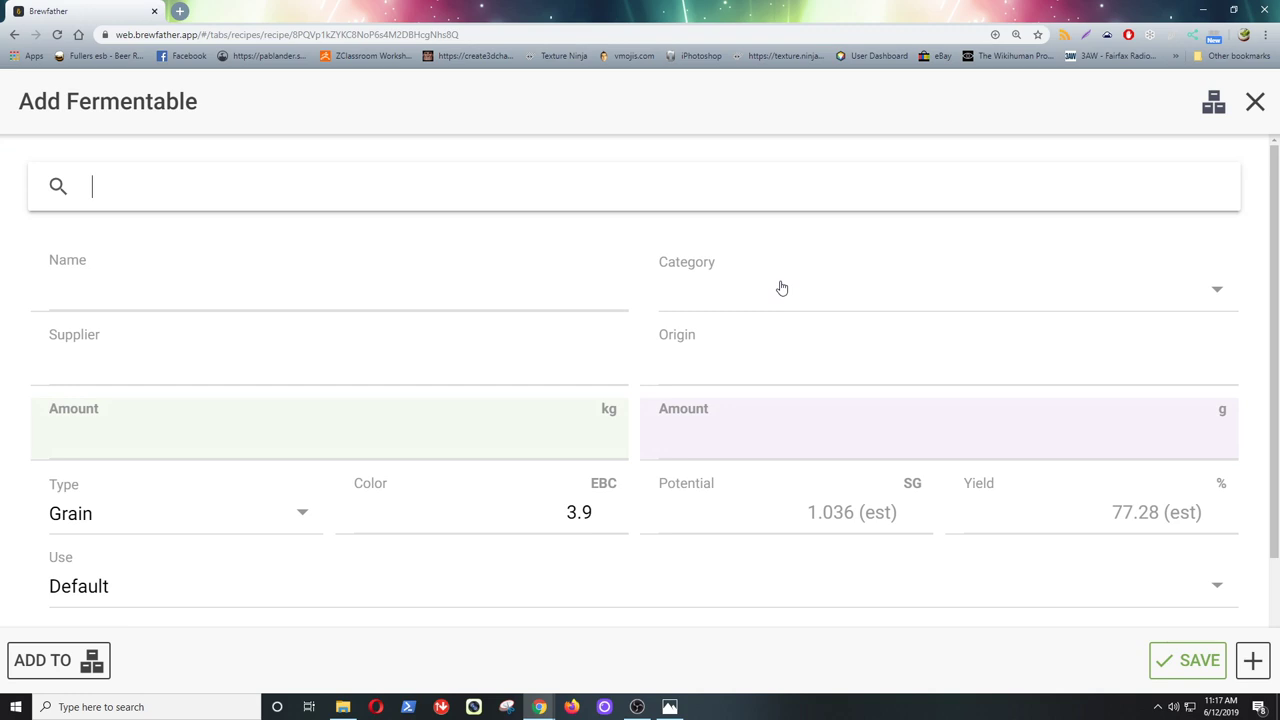
{"action": "type", "text": "acidulated"}
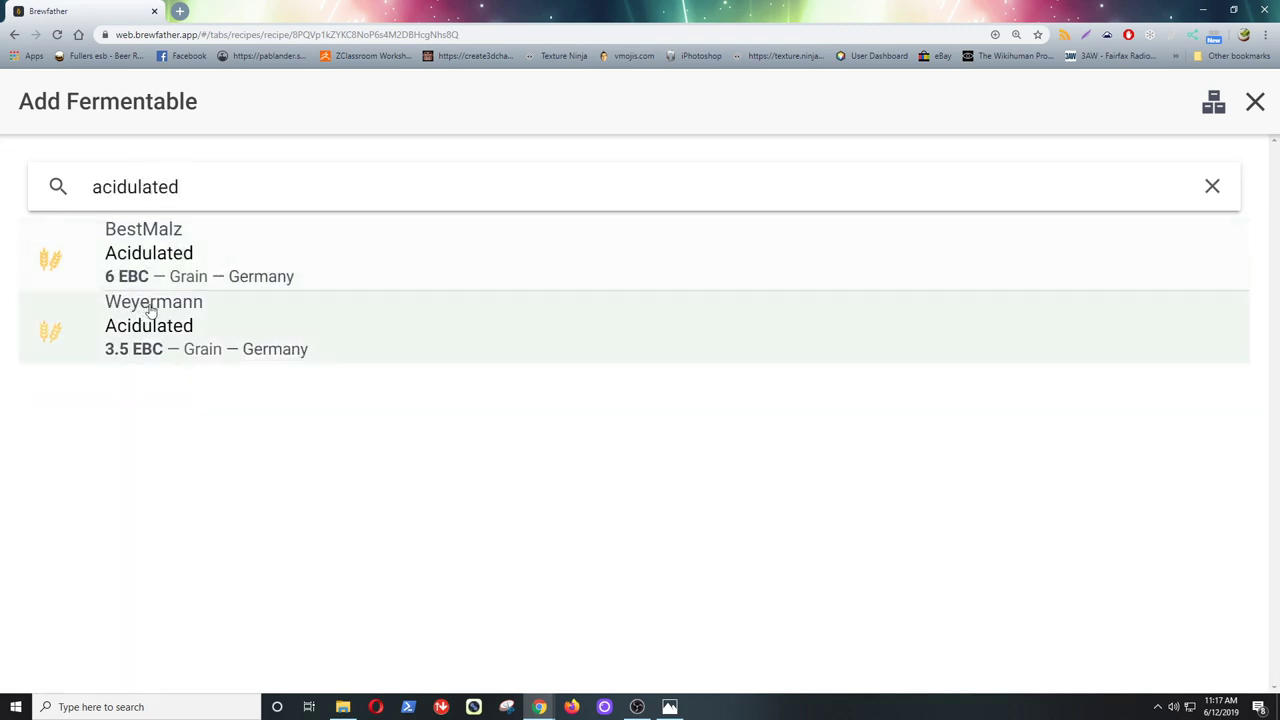
{"action": "left_click", "coordinate": [214, 250]}
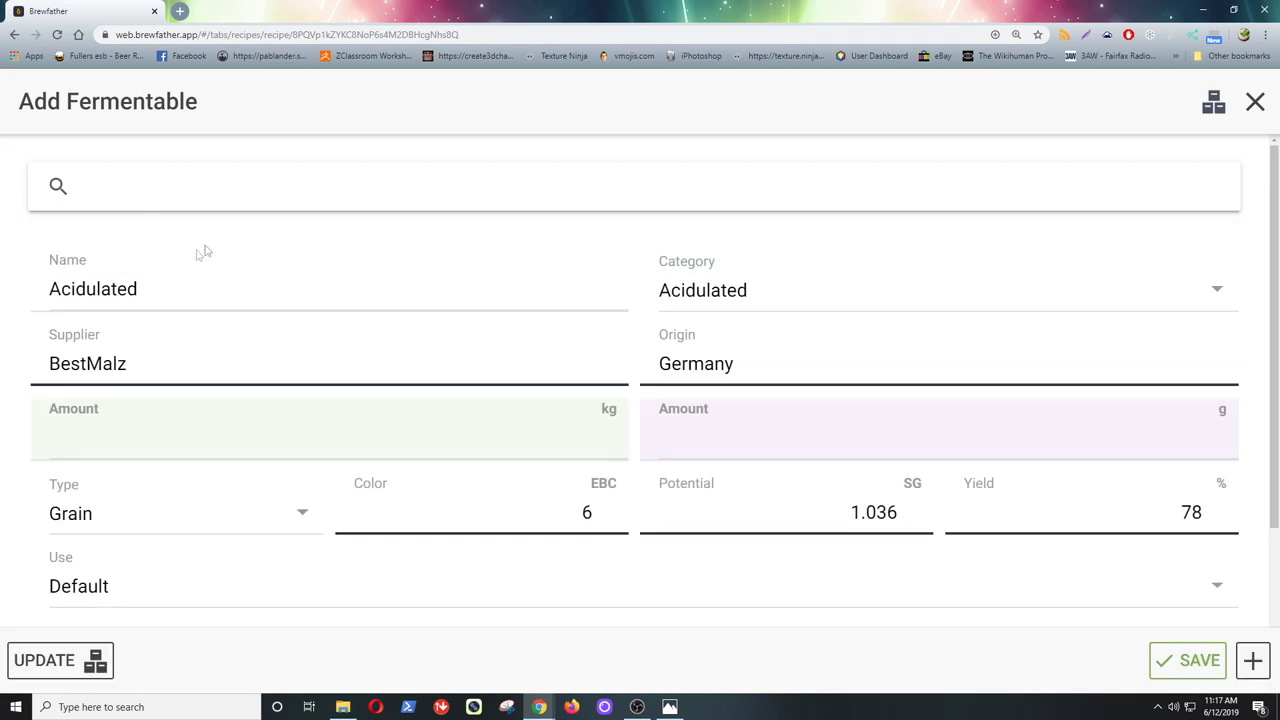
{"action": "left_click", "coordinate": [601, 434]}
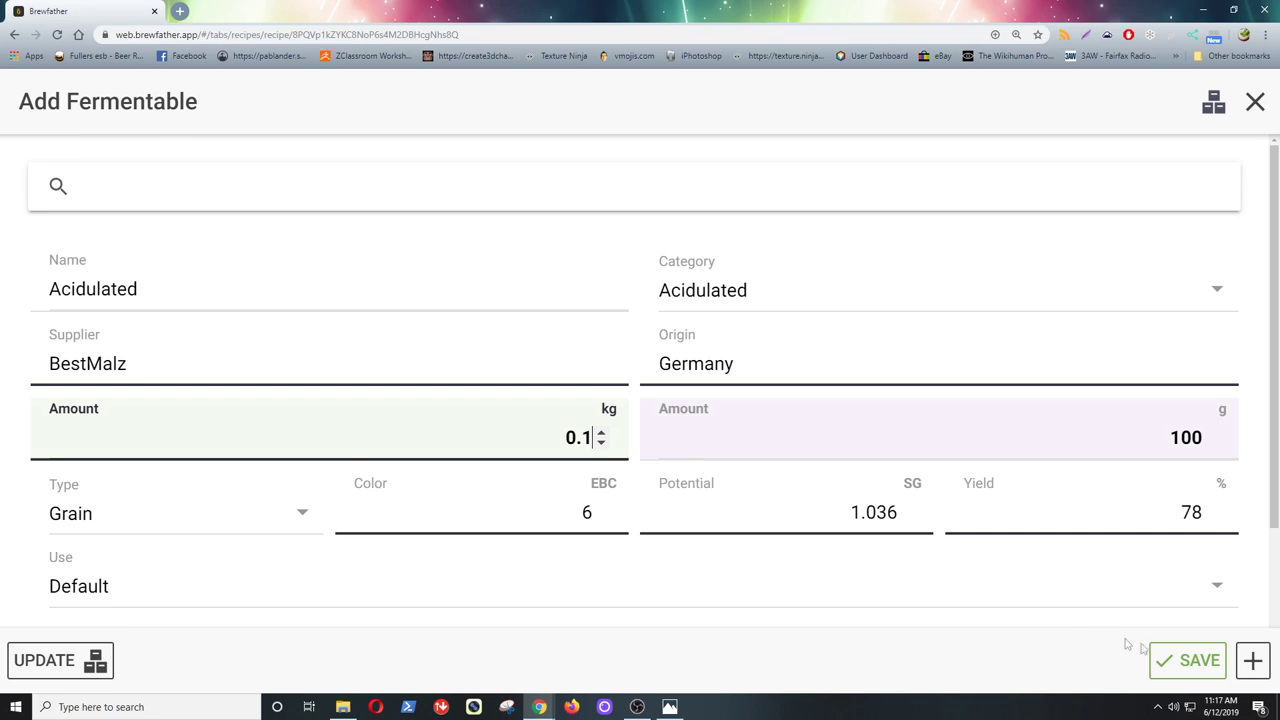
{"action": "left_click", "coordinate": [1165, 660]}
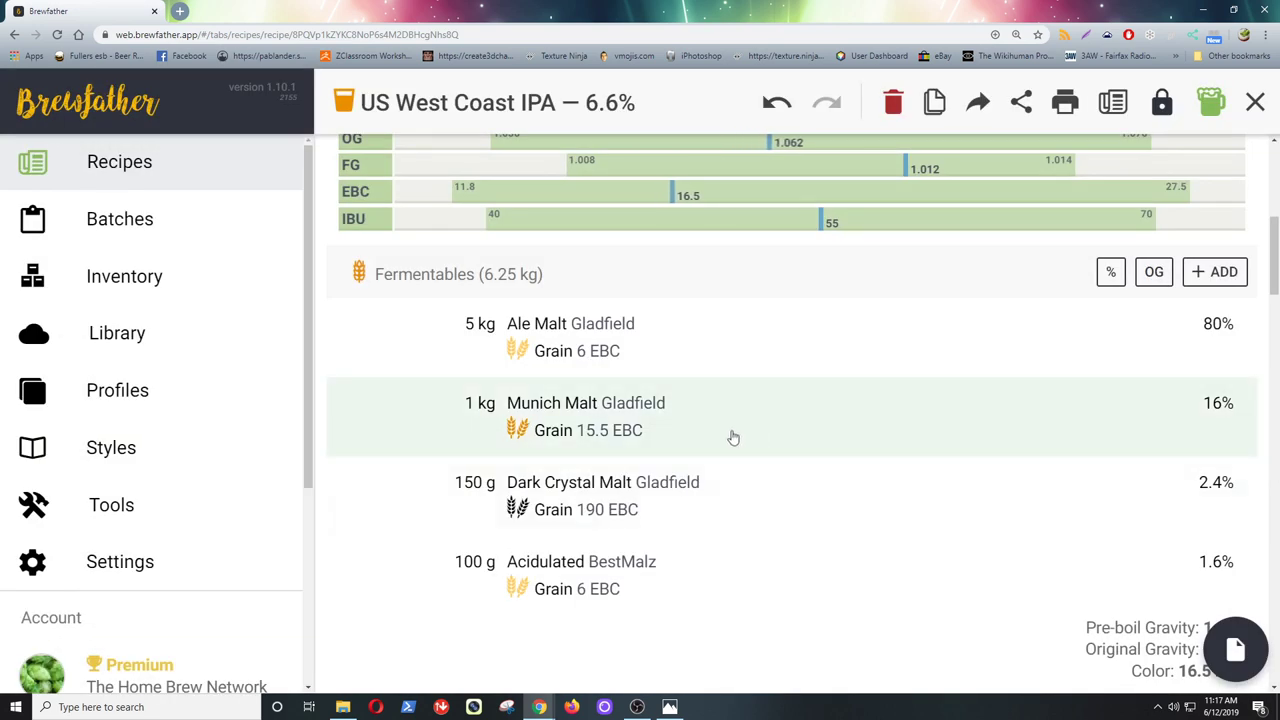
{"action": "left_click_drag", "start_coordinate": [1275, 275], "coordinate": [1275, 583]}
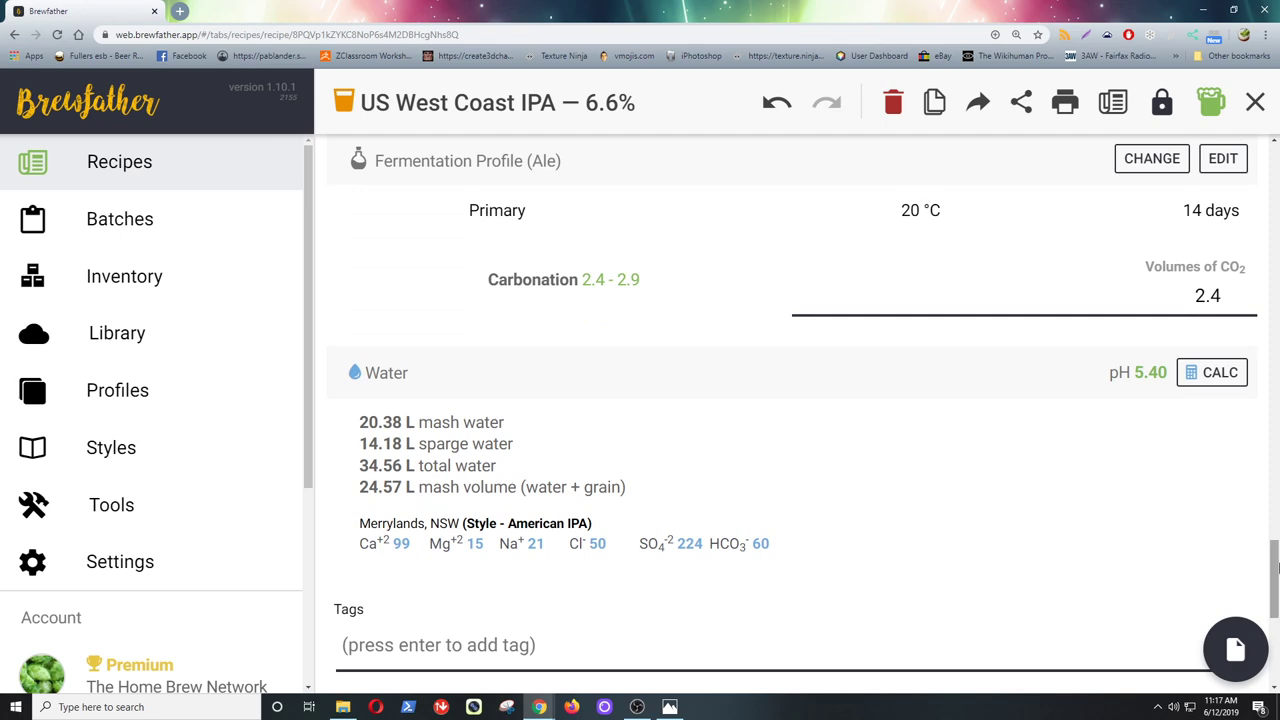
- Change the Acidulated malt amount to 0.2 kg, lowering mash pH to 5.26
{"action": "left_click_drag", "start_coordinate": [1276, 570], "coordinate": [1274, 250]}
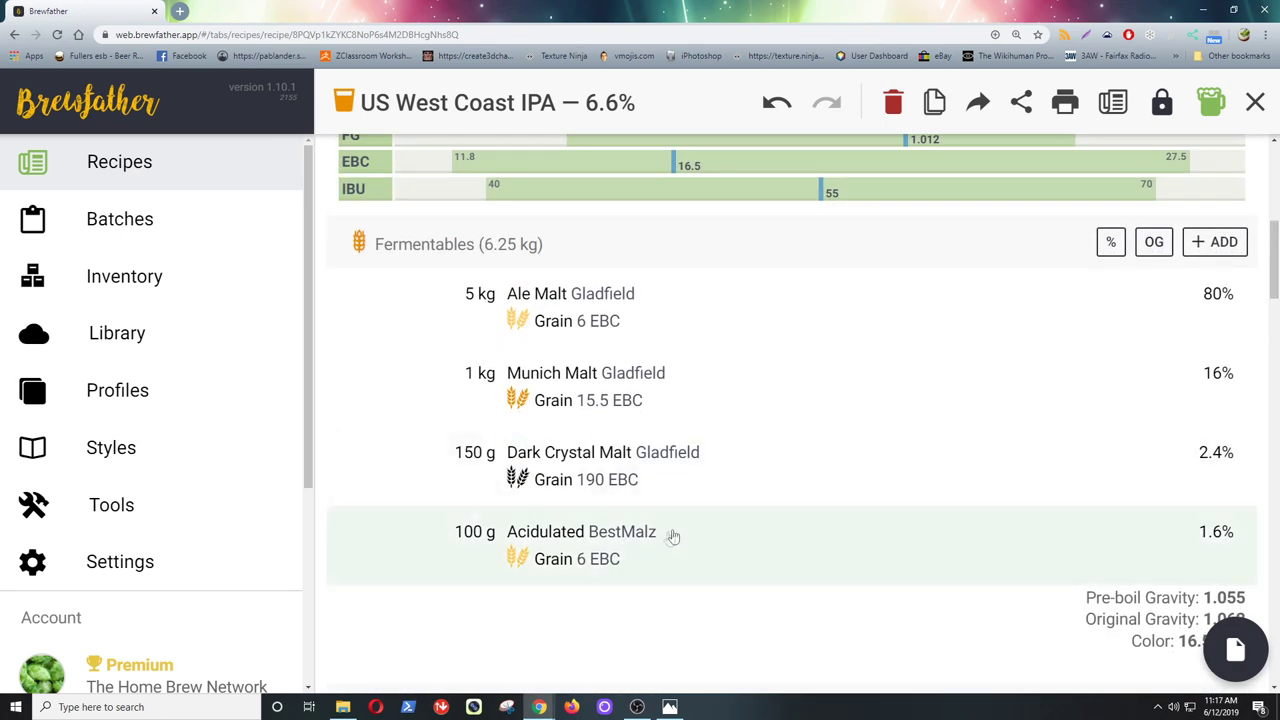
{"action": "left_click", "coordinate": [645, 543]}
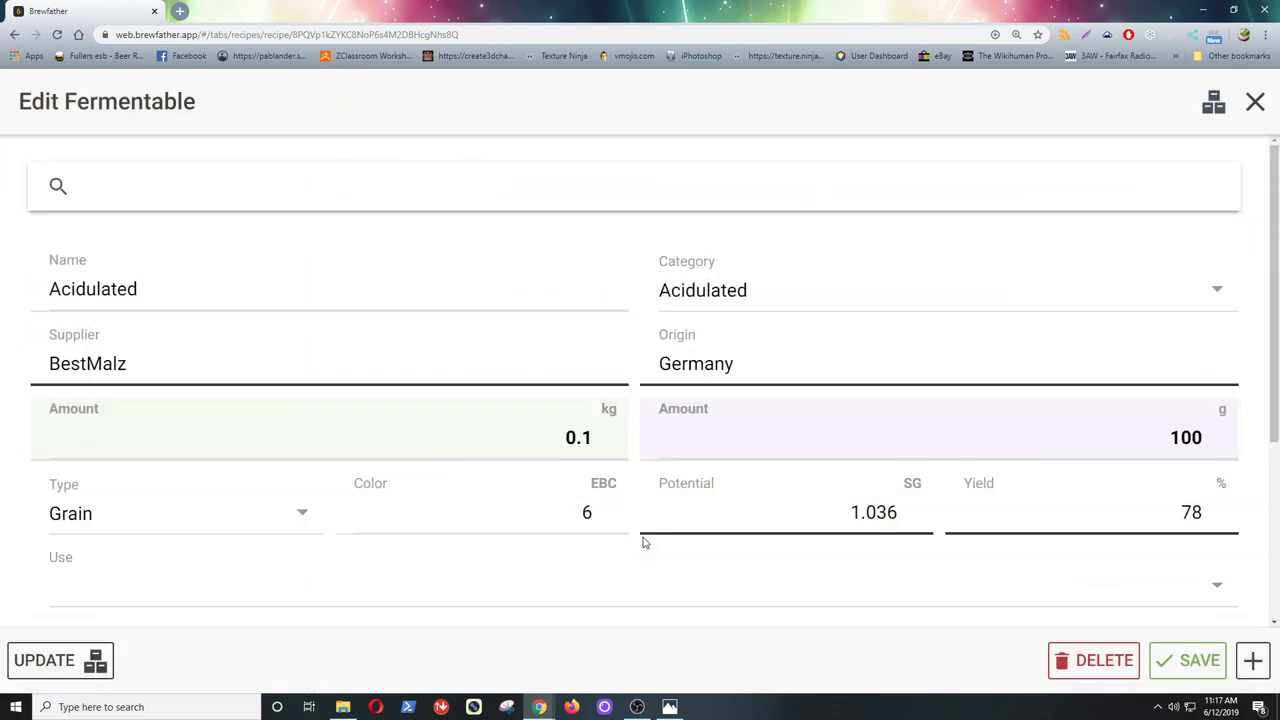
{"action": "left_click", "coordinate": [604, 433]}
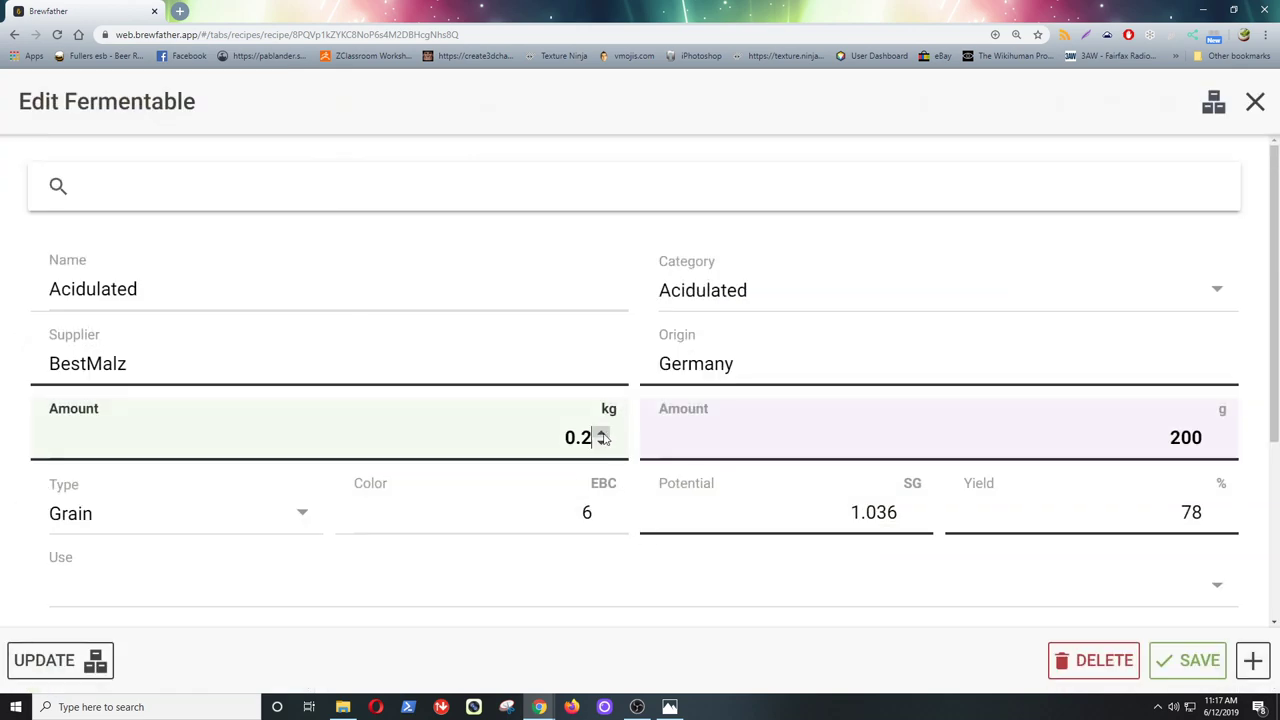
{"action": "left_click", "coordinate": [1186, 662]}
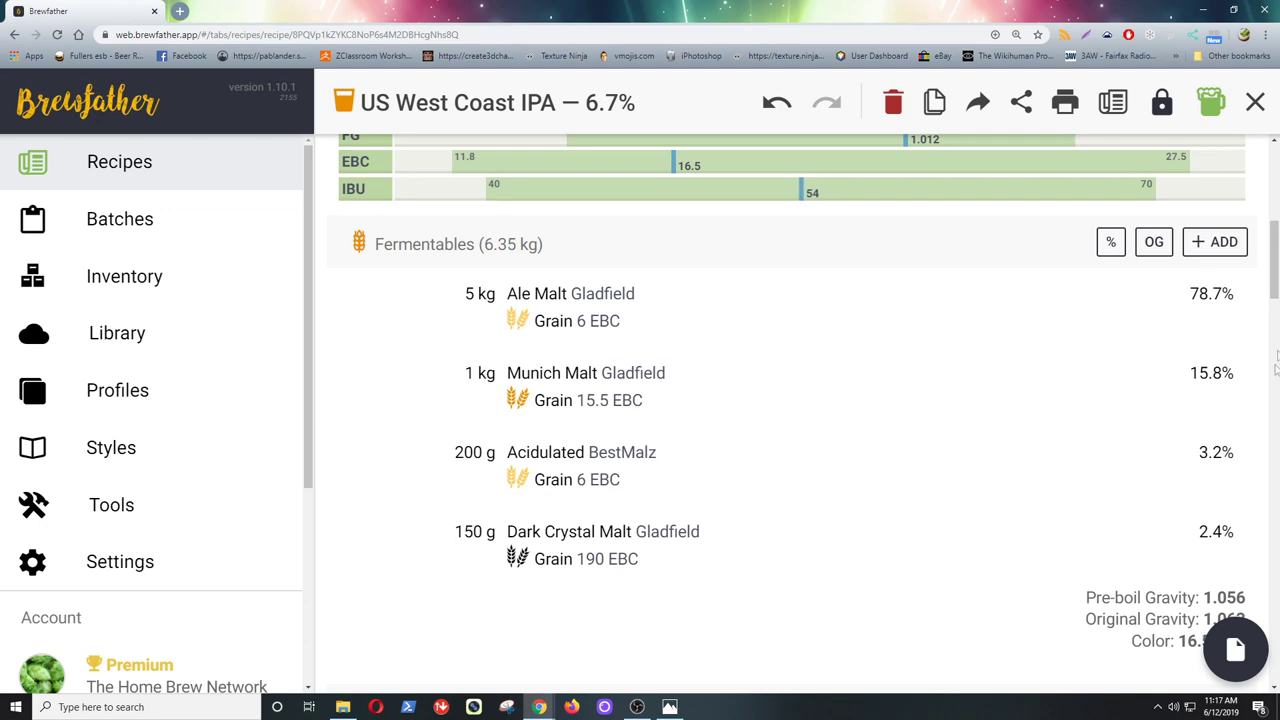
{"action": "left_click_drag", "start_coordinate": [1274, 275], "coordinate": [1276, 596]}
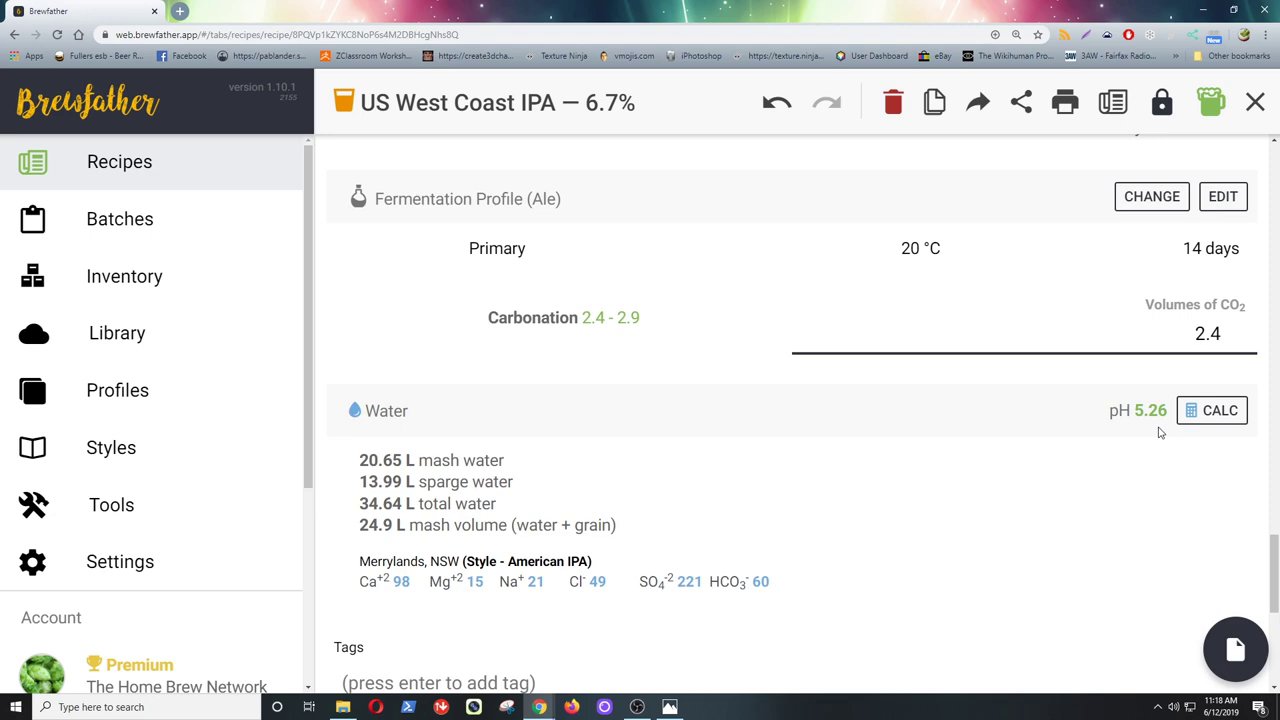
- Set the Acidulated malt to 150 g, leaving 6.3 kg fermentables and a 6.6% IPA
{"action": "left_click_drag", "start_coordinate": [1268, 564], "coordinate": [1264, 262]}
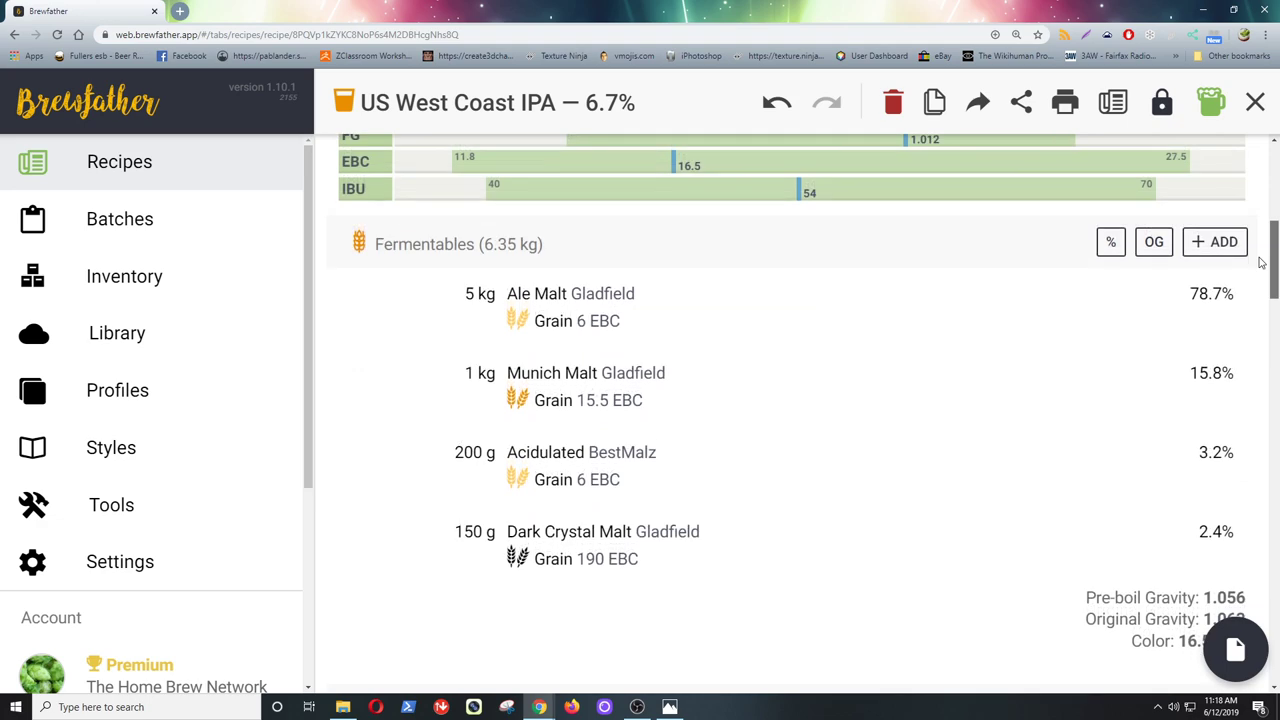
{"action": "left_click", "coordinate": [620, 458]}
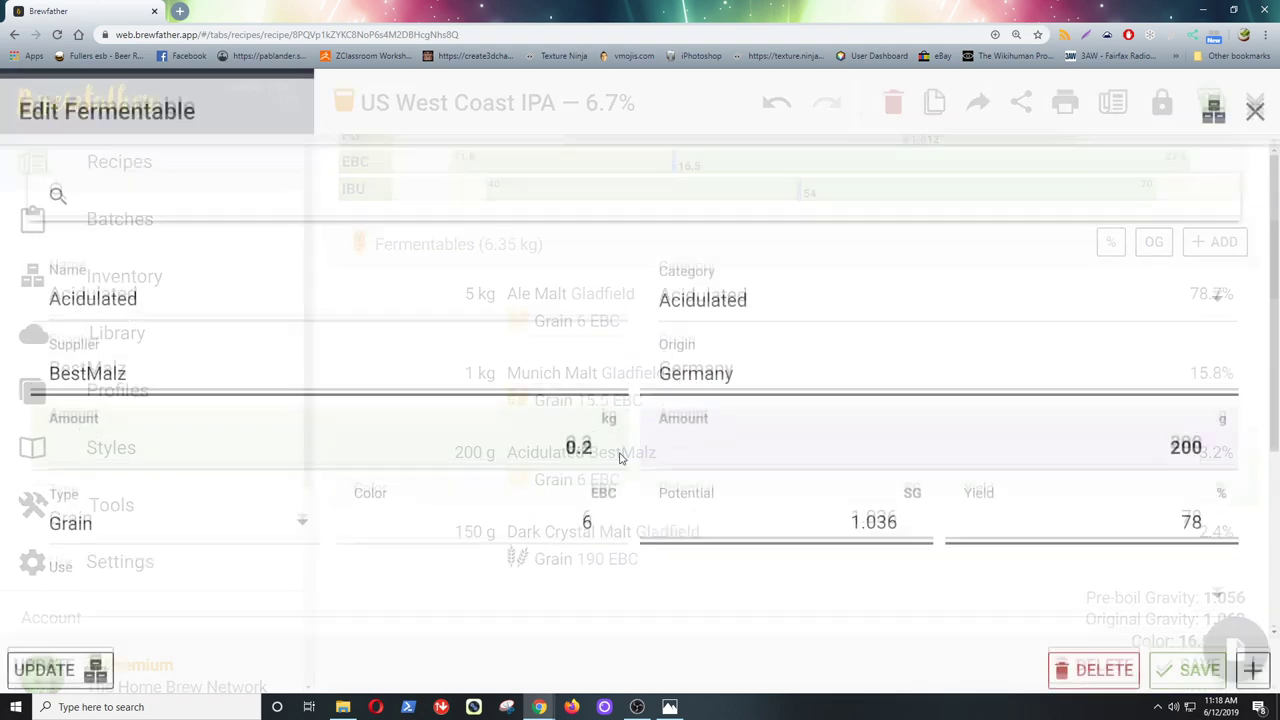
{"action": "left_click", "coordinate": [594, 440]}
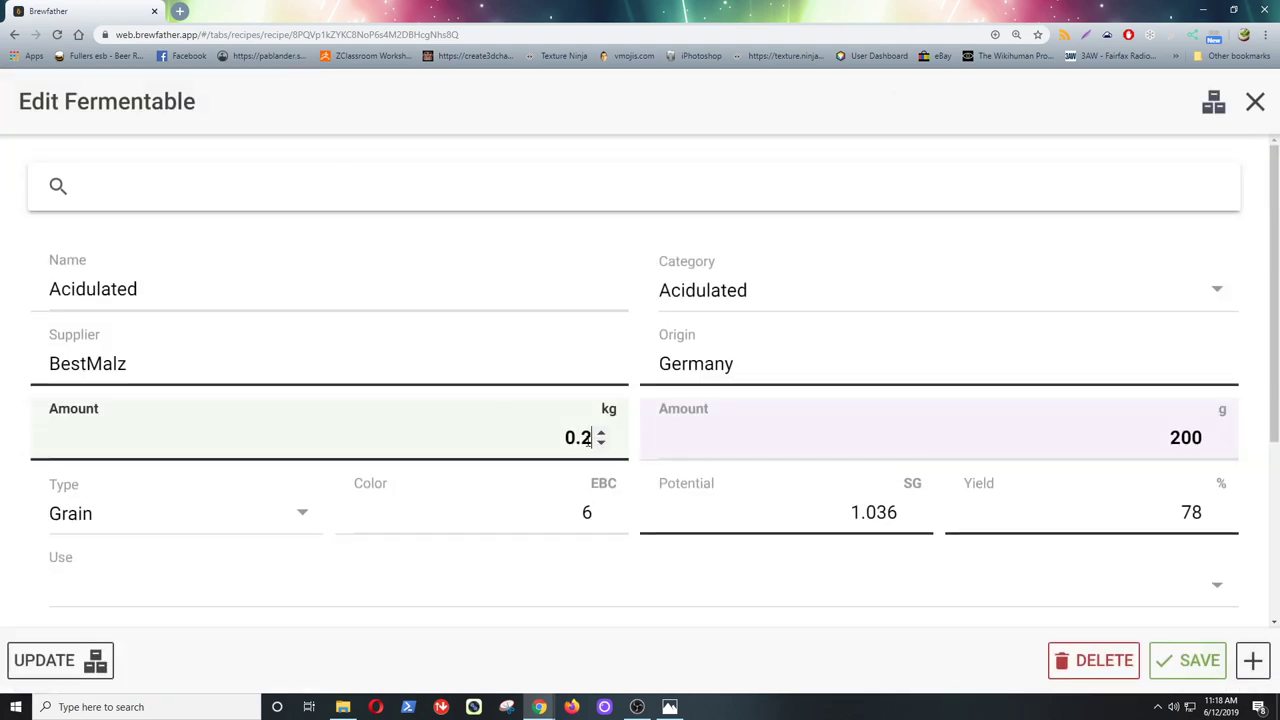
{"action": "left_click", "coordinate": [1210, 442]}
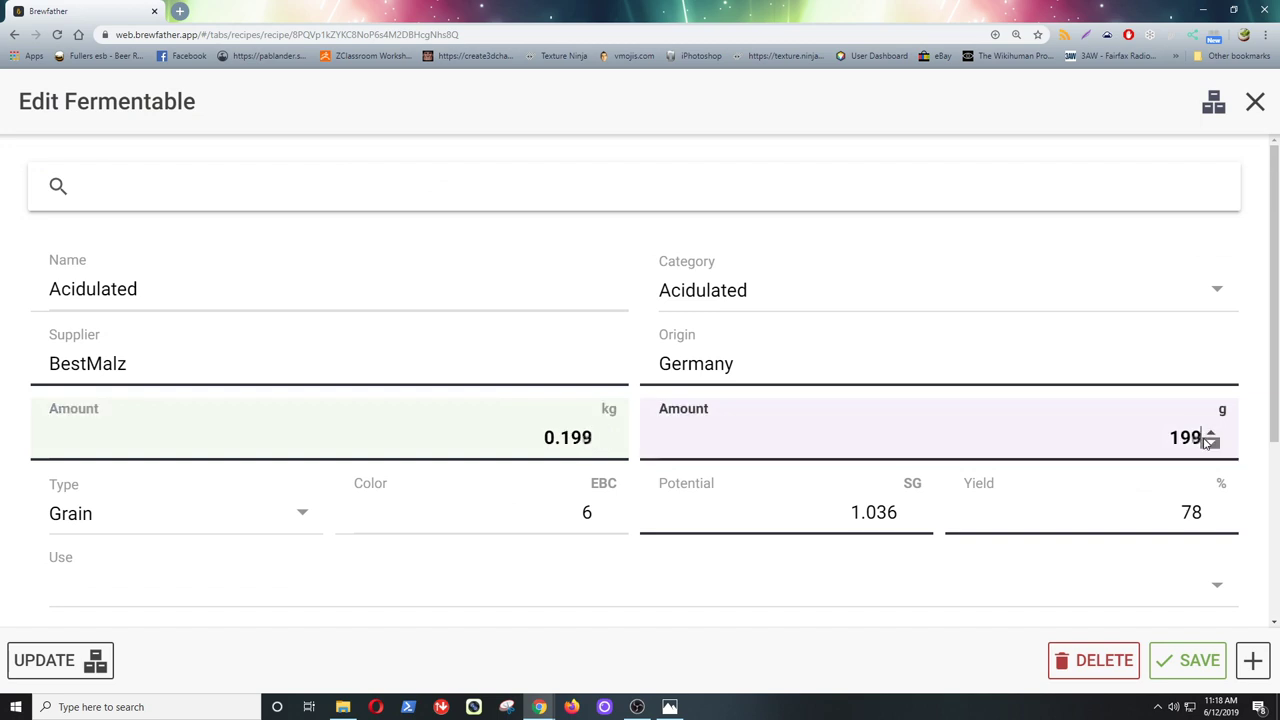
{"action": "left_click", "coordinate": [1210, 442]}
{"action": "left_click", "coordinate": [1210, 442]}
{"action": "left_click", "coordinate": [1210, 442]}
{"action": "left_click", "coordinate": [1210, 434]}
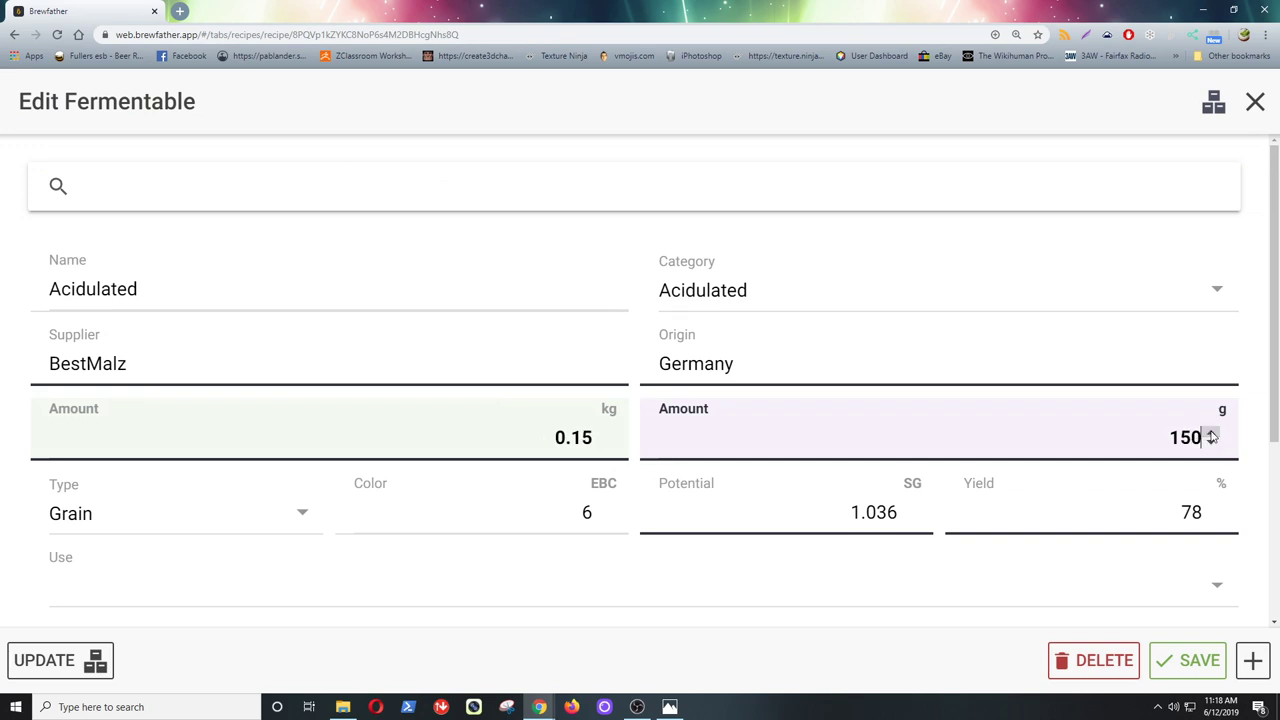
{"action": "left_click", "coordinate": [1195, 660]}
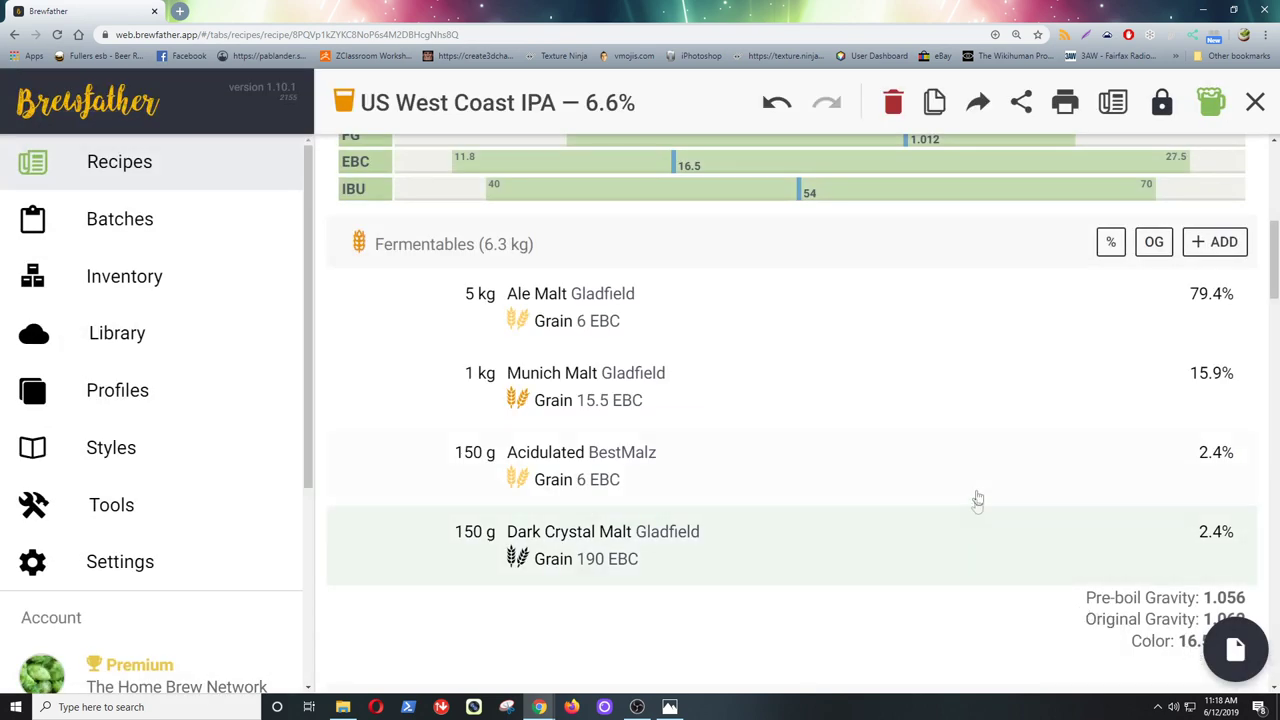
{"action": "scroll", "coordinate": [971, 468], "scroll_direction": "down", "scroll_amount": 10}
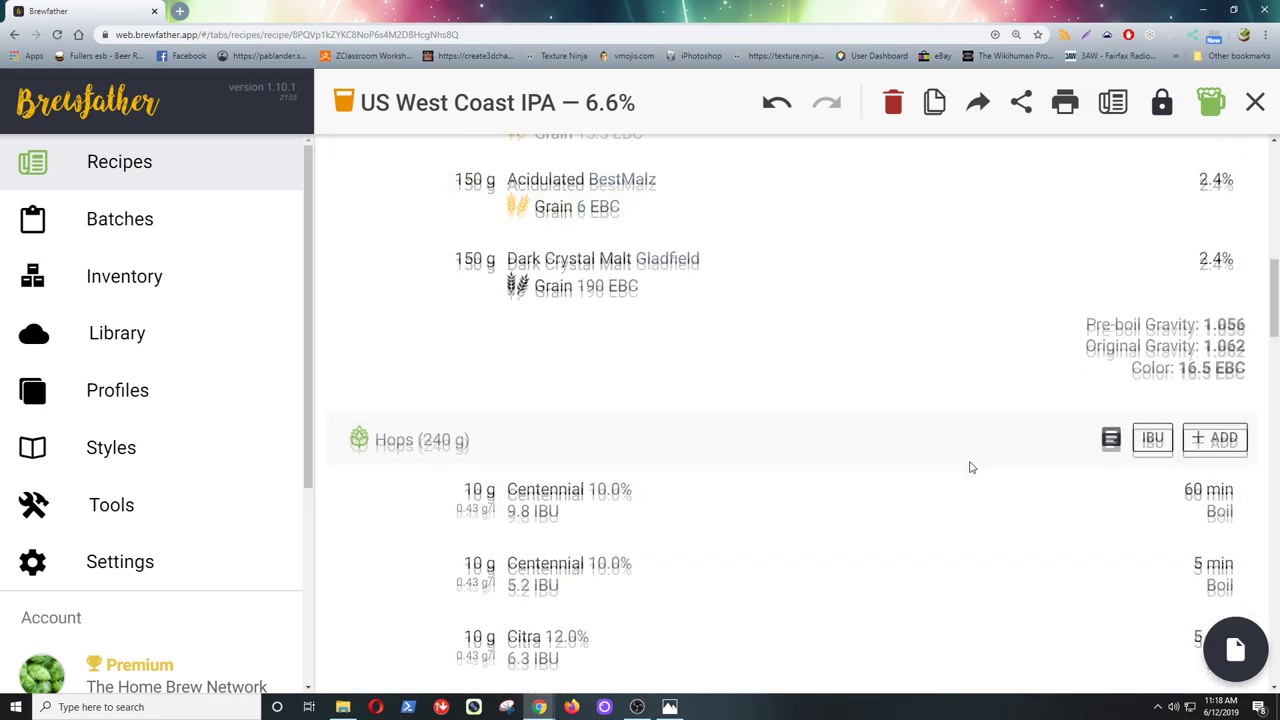
{"action": "scroll", "coordinate": [971, 468], "scroll_direction": "down", "scroll_amount": 10}
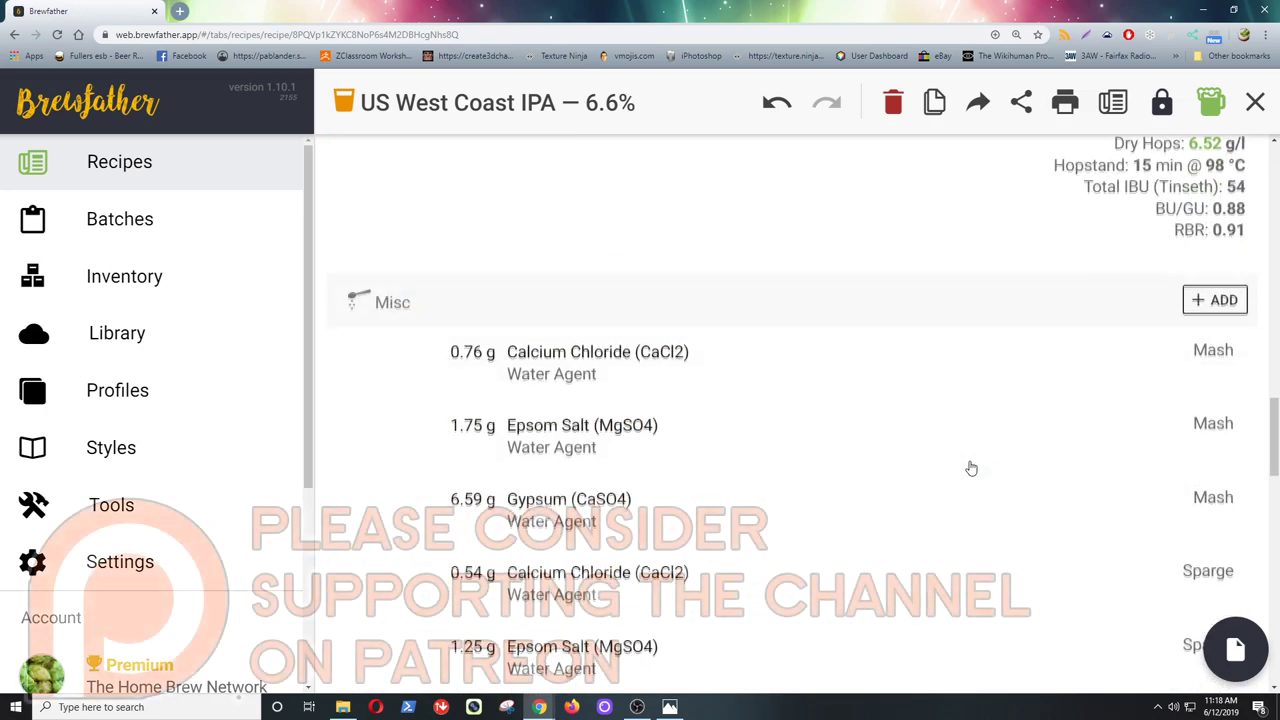
{"action": "scroll", "coordinate": [969, 466], "scroll_direction": "down", "scroll_amount": 4}
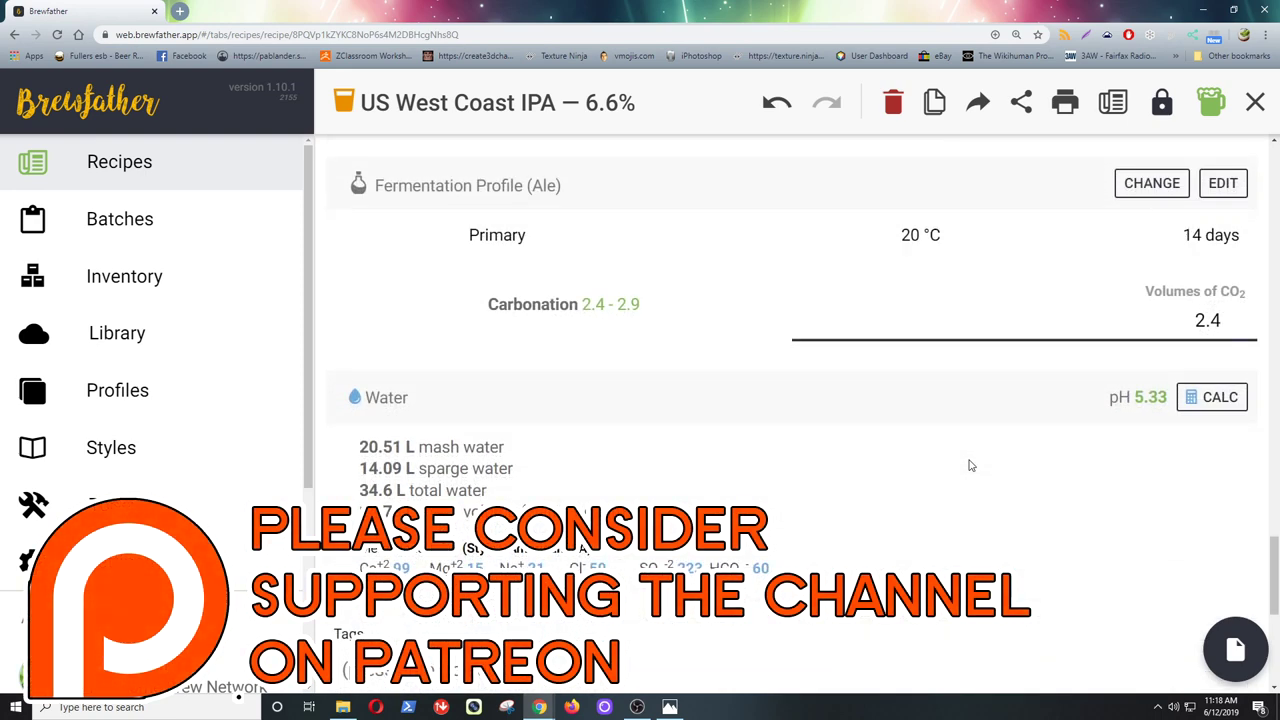
{"action": "scroll", "coordinate": [970, 464], "scroll_direction": "down", "scroll_amount": 3}
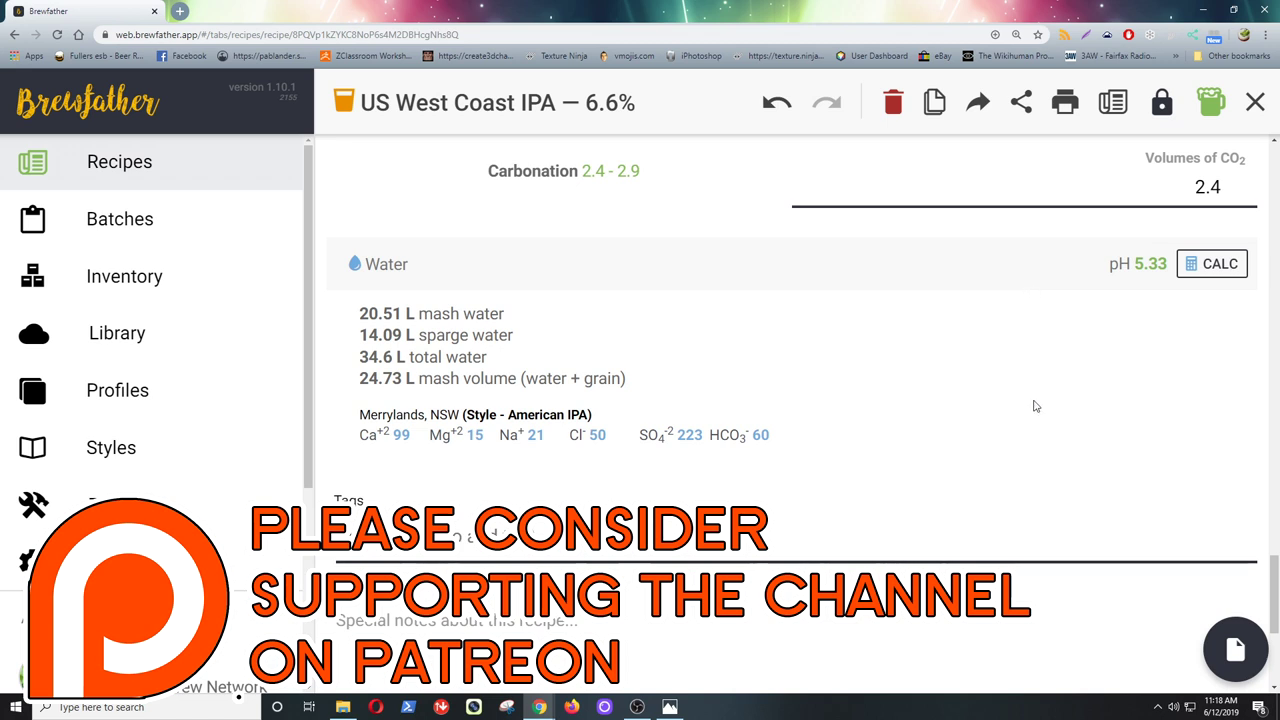
{"action": "scroll", "coordinate": [1035, 406], "scroll_direction": "down", "scroll_amount": 3}
{"action": "scroll", "coordinate": [1035, 406], "scroll_direction": "up", "scroll_amount": 10}
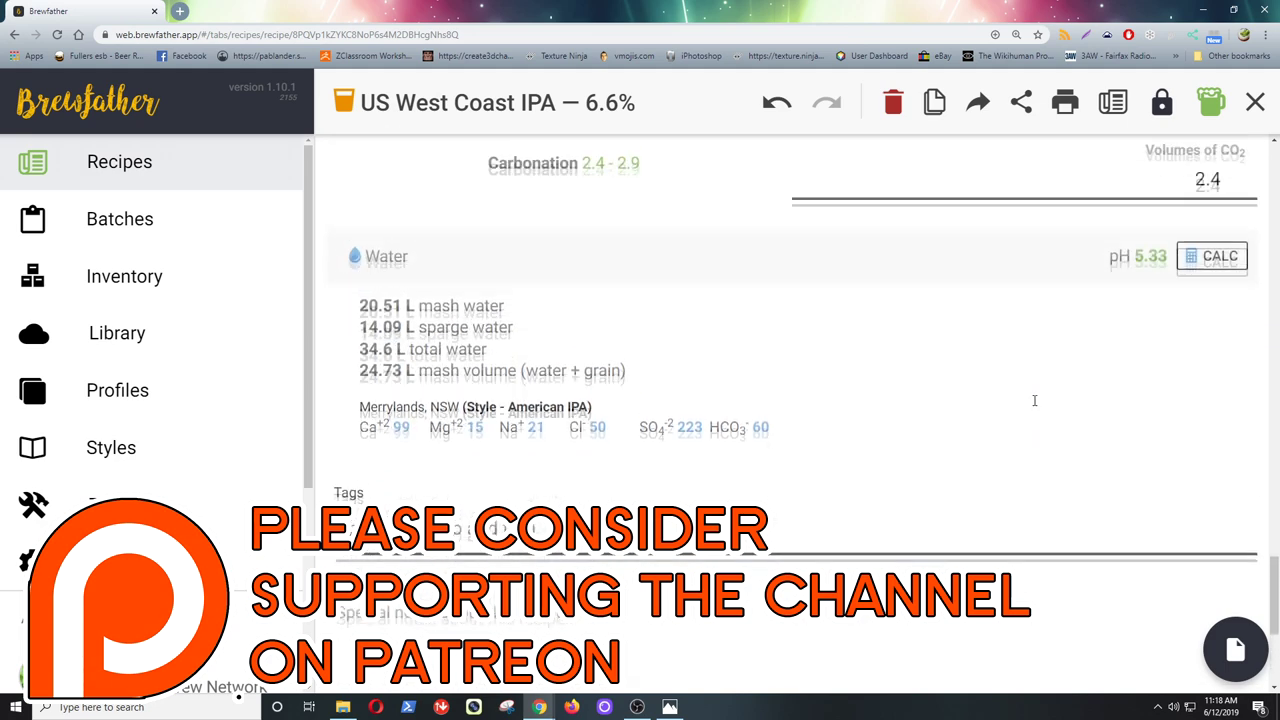
{"action": "scroll", "coordinate": [1035, 406], "scroll_direction": "up", "scroll_amount": 1}
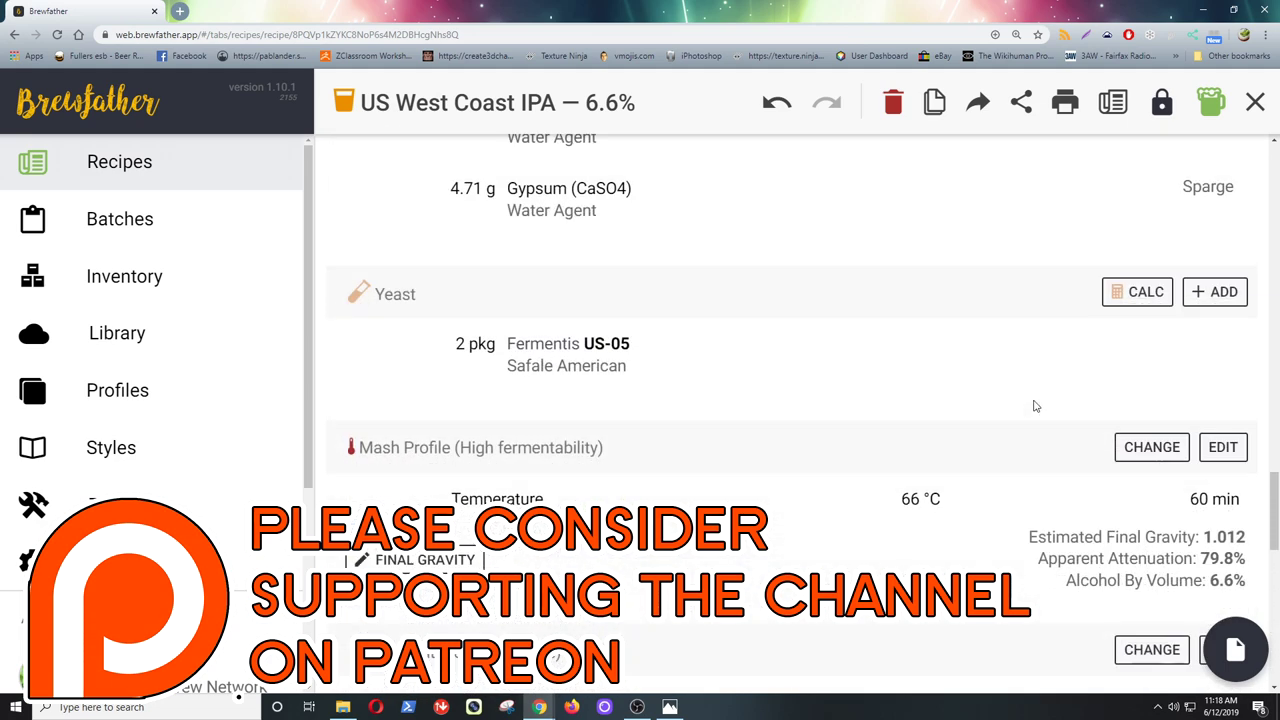
{"action": "scroll", "coordinate": [1035, 406], "scroll_direction": "up", "scroll_amount": 4}
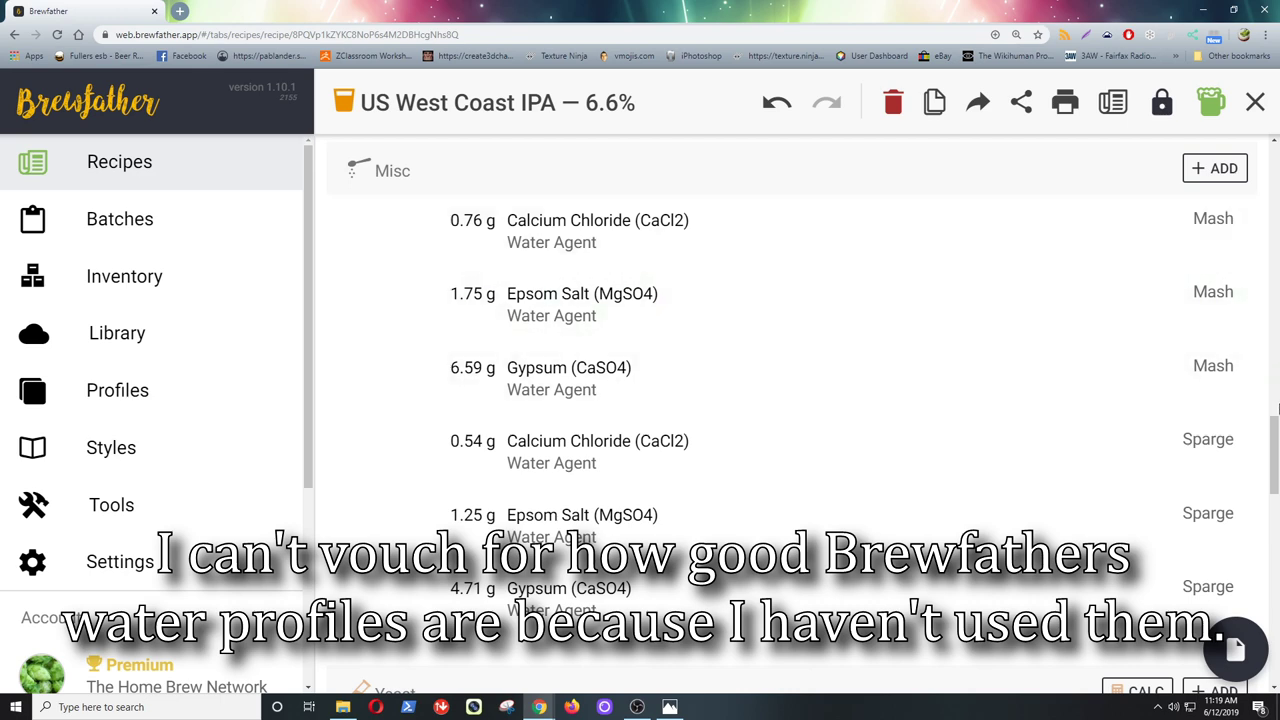
{"action": "left_click_drag", "start_coordinate": [1277, 407], "coordinate": [1274, 600]}
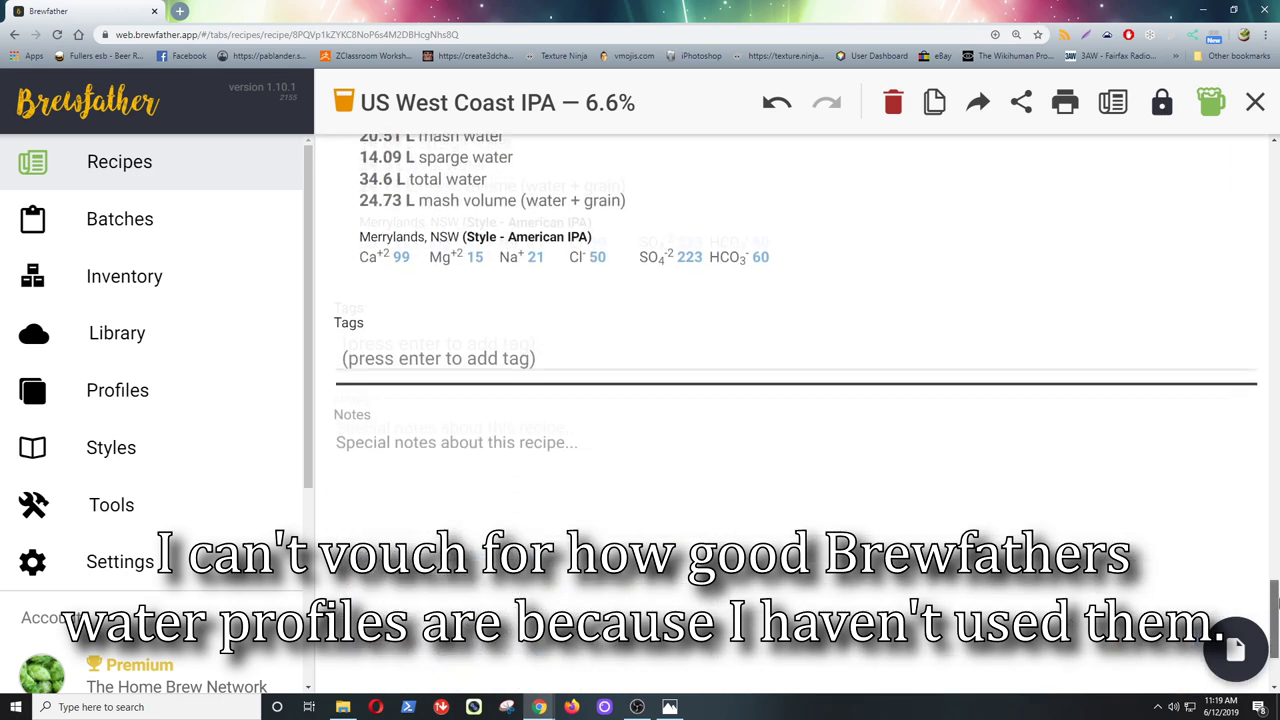
{"action": "scroll", "coordinate": [455, 487], "scroll_direction": "up", "scroll_amount": 1}
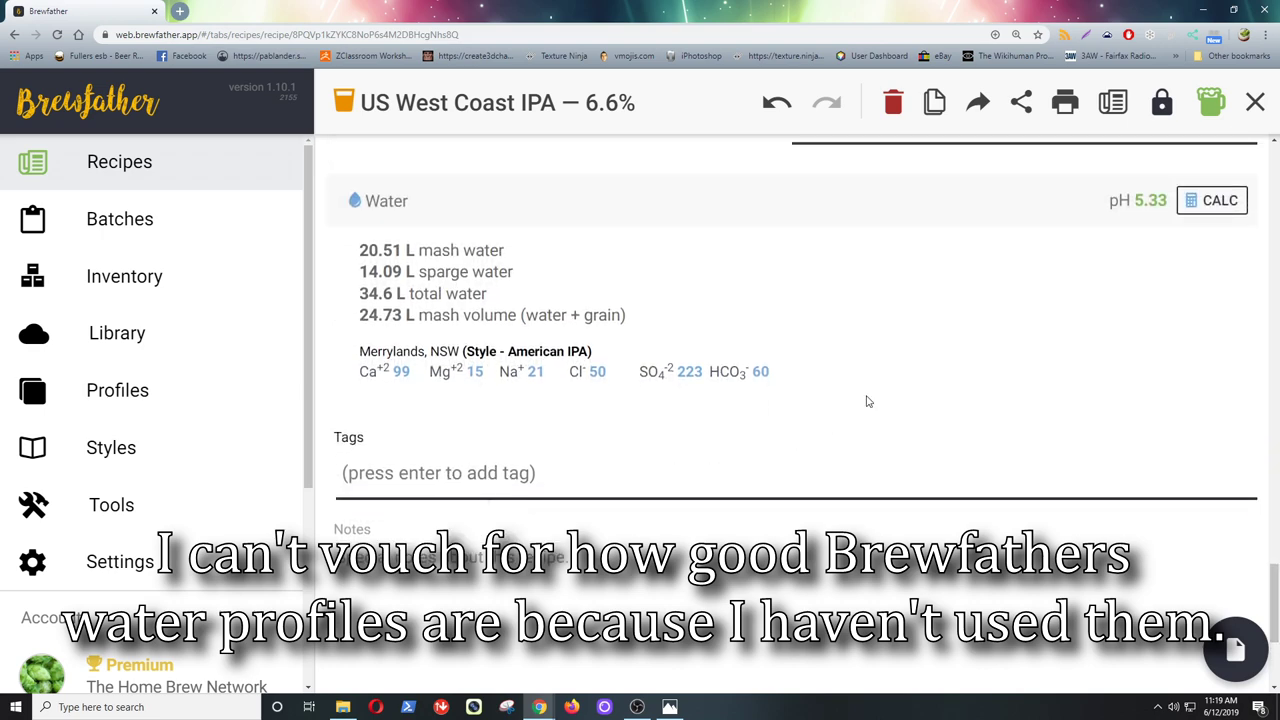
{"action": "scroll", "coordinate": [868, 401], "scroll_direction": "up", "scroll_amount": 6}
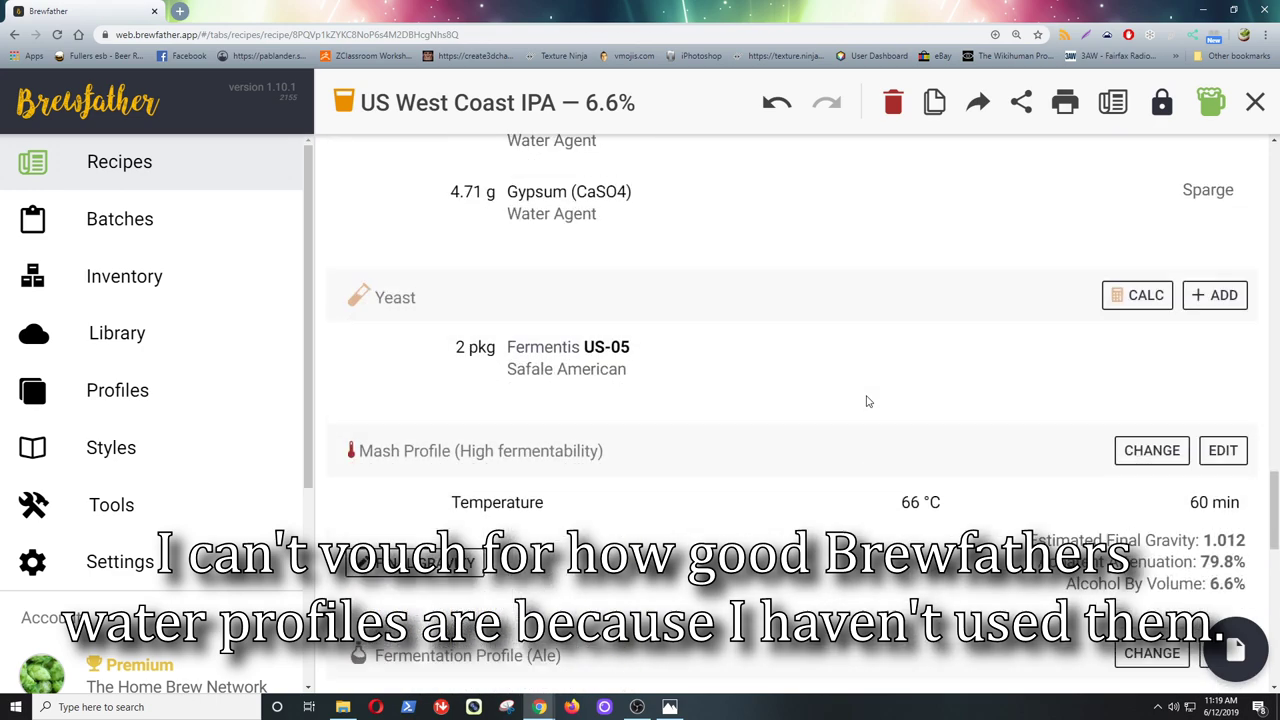
{"action": "scroll", "coordinate": [868, 401], "scroll_direction": "up", "scroll_amount": 3}
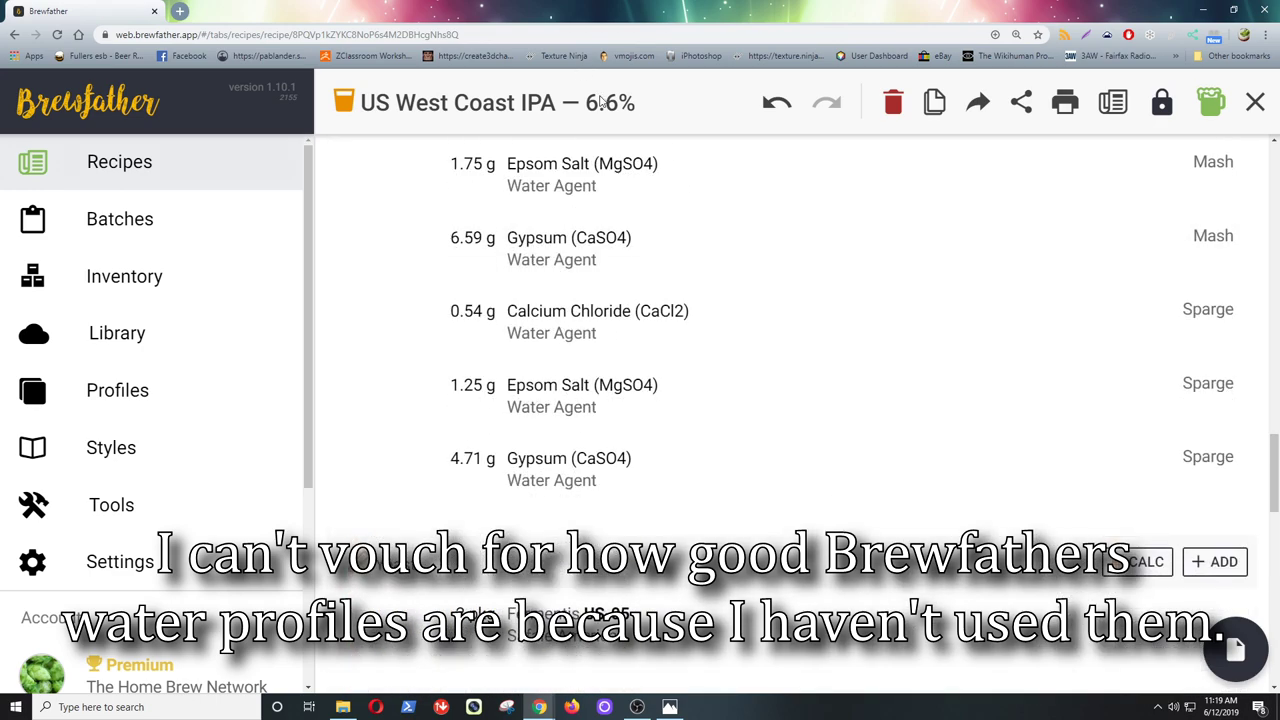
{"action": "scroll", "coordinate": [690, 162], "scroll_direction": "up", "scroll_amount": 3}
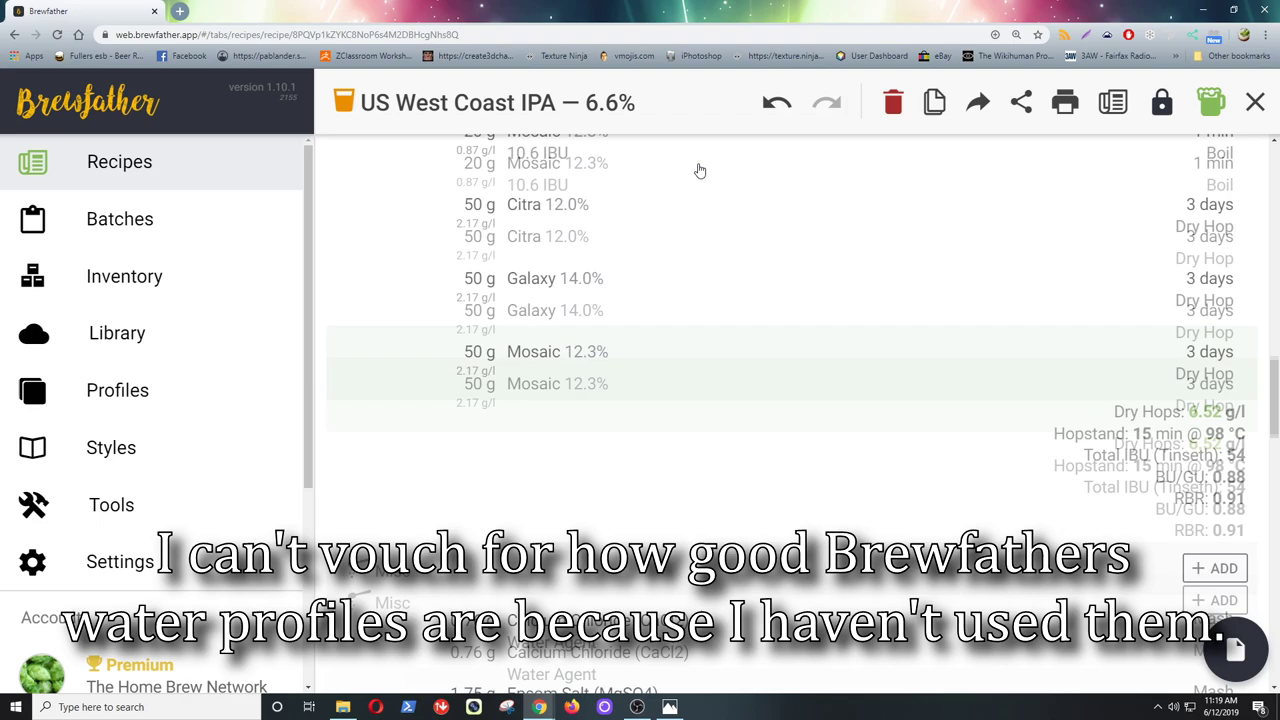
{"action": "scroll", "coordinate": [700, 171], "scroll_direction": "up", "scroll_amount": 6}
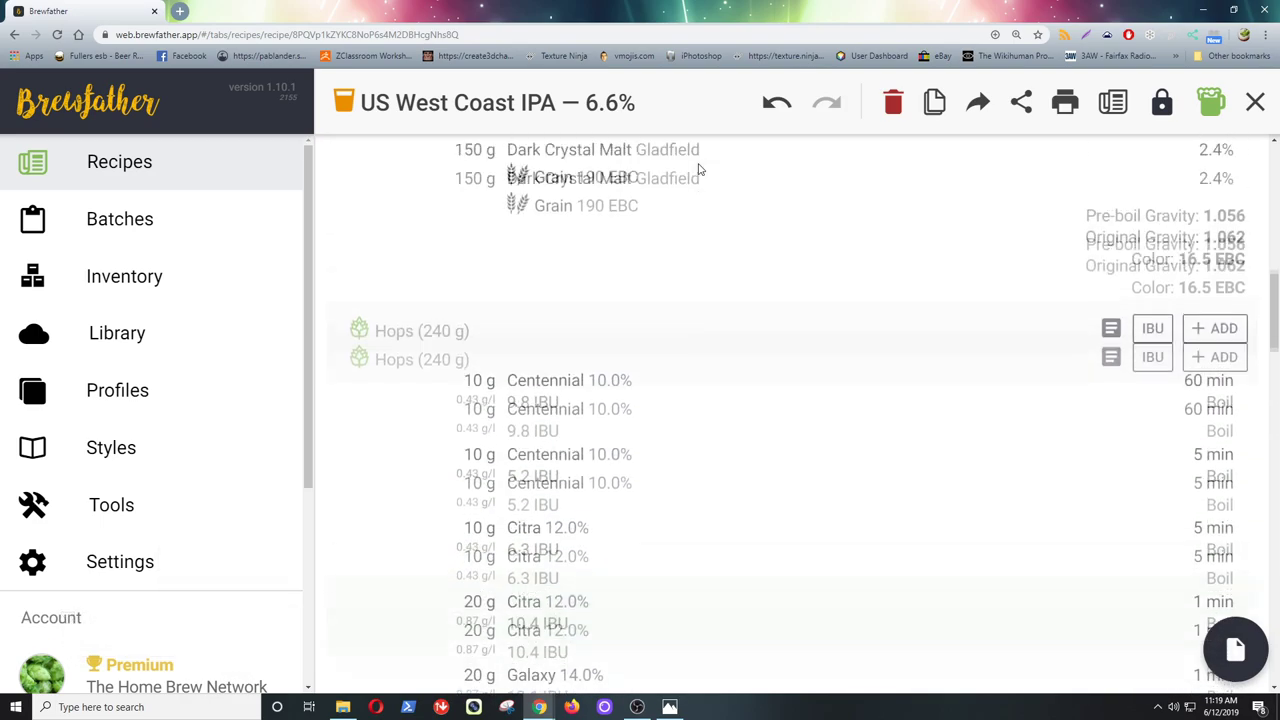
{"action": "scroll", "coordinate": [700, 171], "scroll_direction": "up", "scroll_amount": 6}
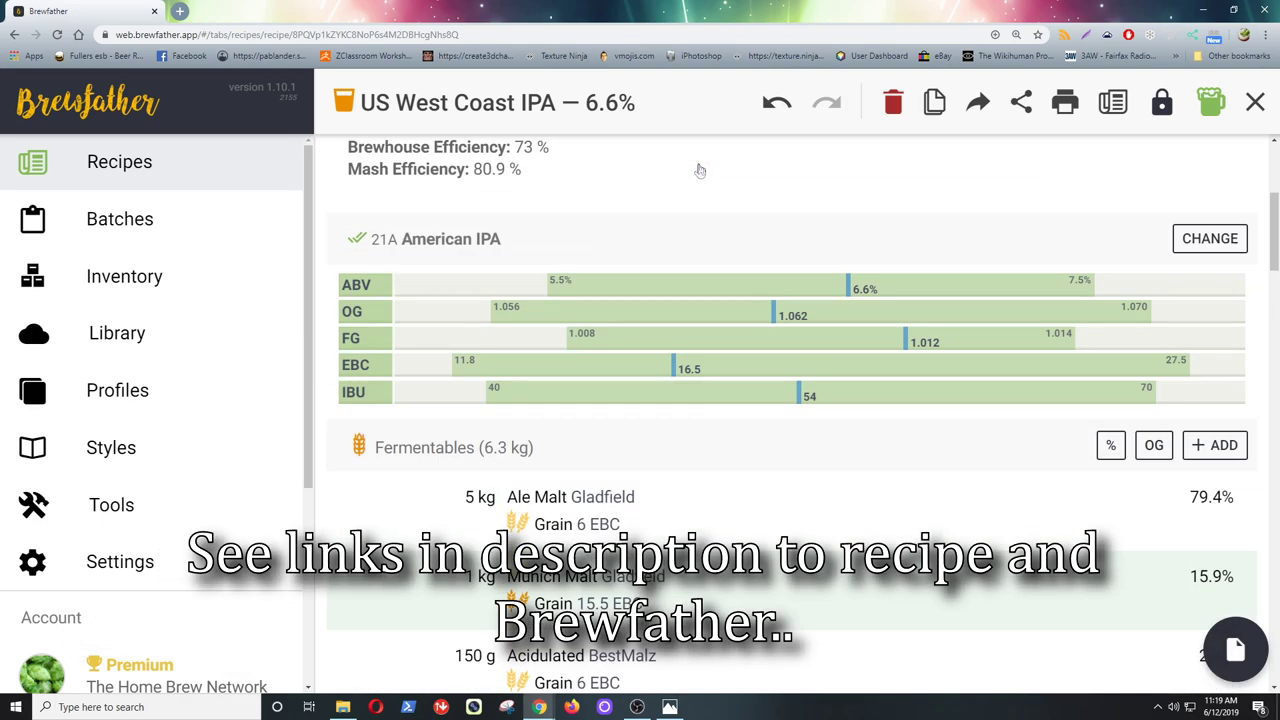
{"action": "scroll", "coordinate": [700, 171], "scroll_direction": "up", "scroll_amount": 3}
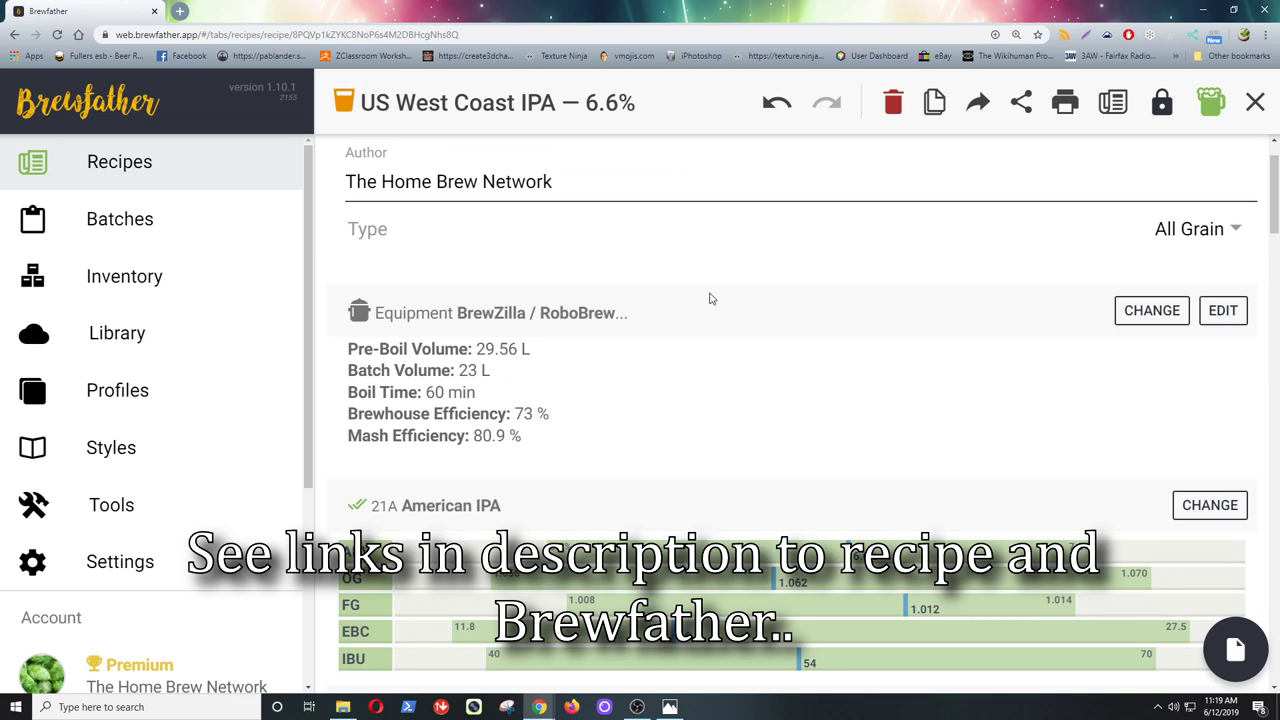
{"action": "scroll", "coordinate": [793, 357], "scroll_direction": "down", "scroll_amount": 1}
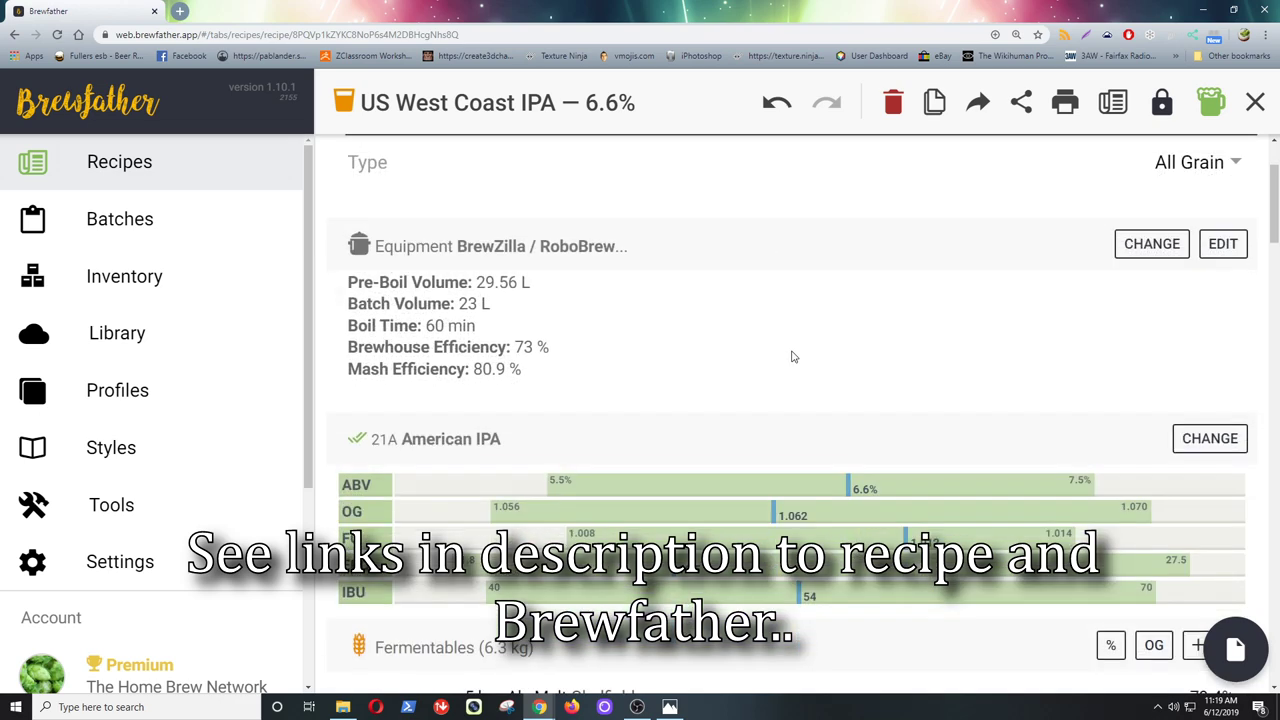